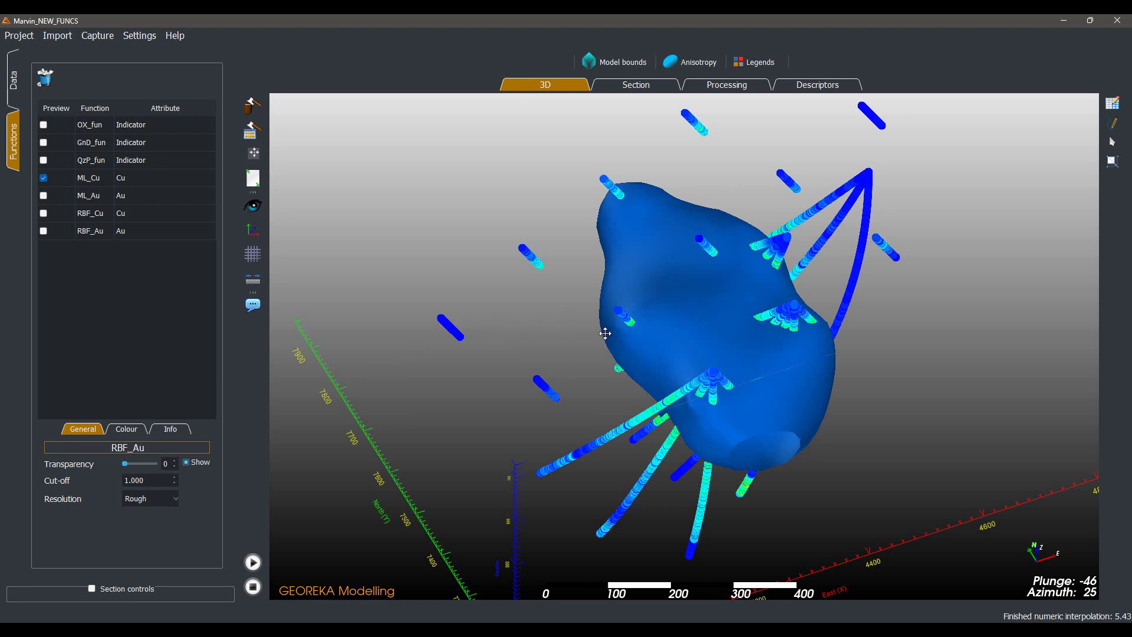
# - Clear the existing RBF_Au interpolation workflow from the processing canvas
pyautogui.scroll(-2, 601, 306)
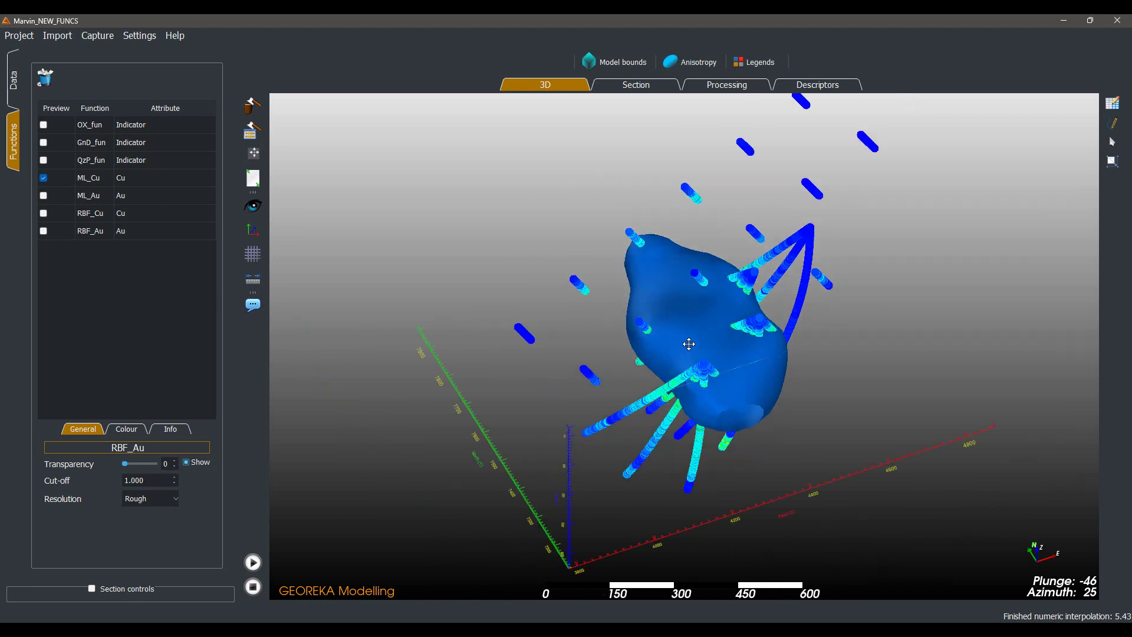
pyautogui.click(708, 90)
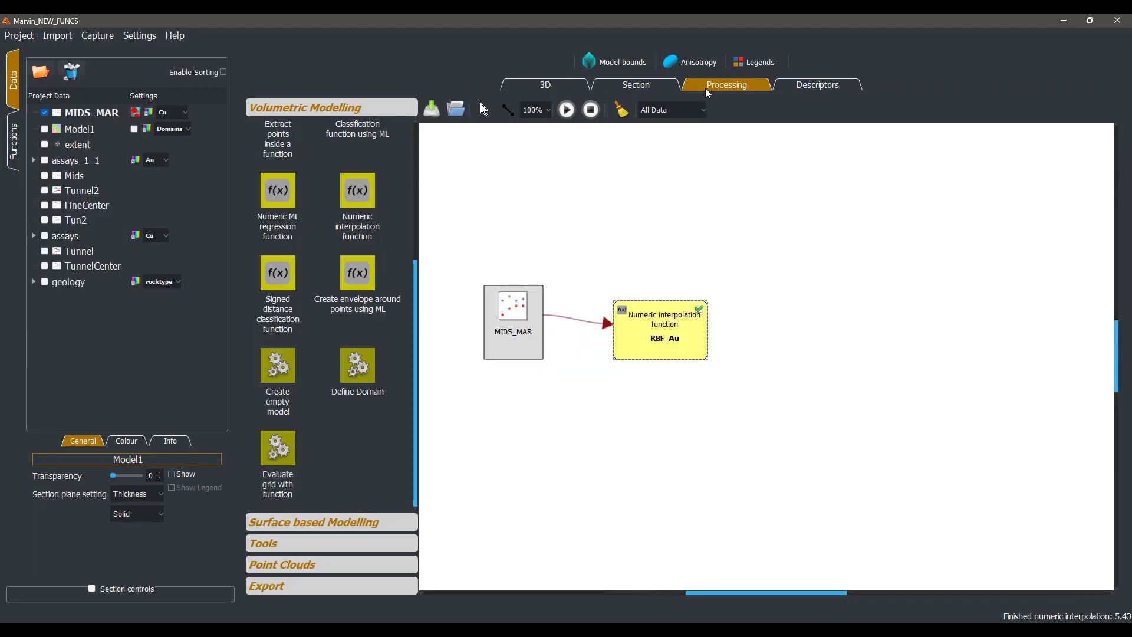
pyautogui.click(622, 111)
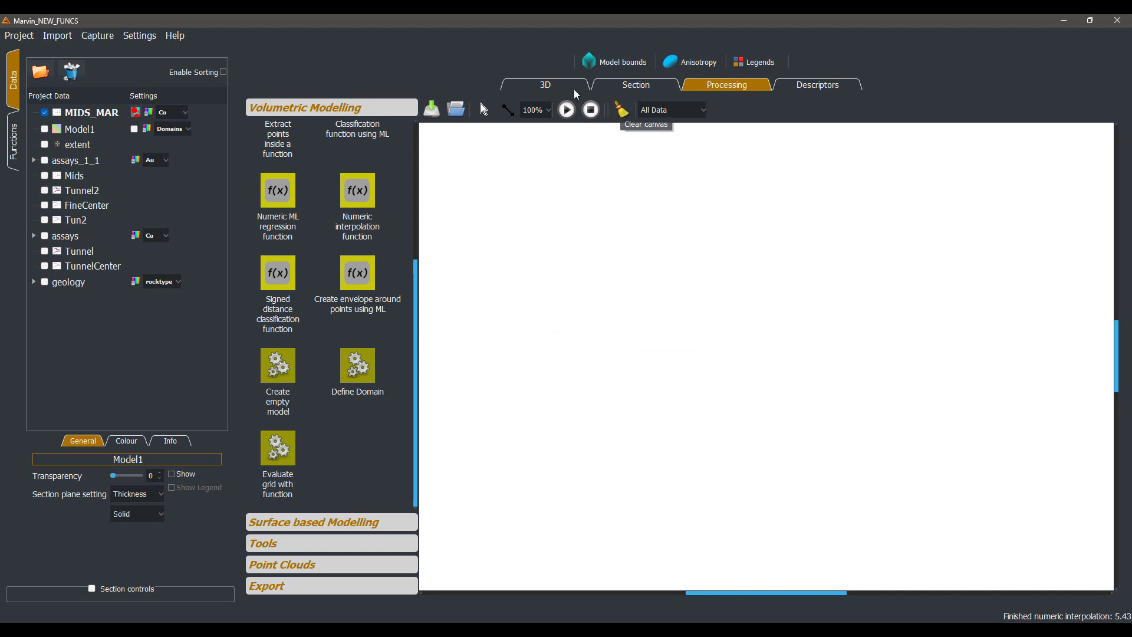
# - Add a Create empty model node and an Evaluate grid with function node to the canvas and link the first to the second
pyautogui.moveTo(277, 377); pyautogui.dragTo(581, 266)
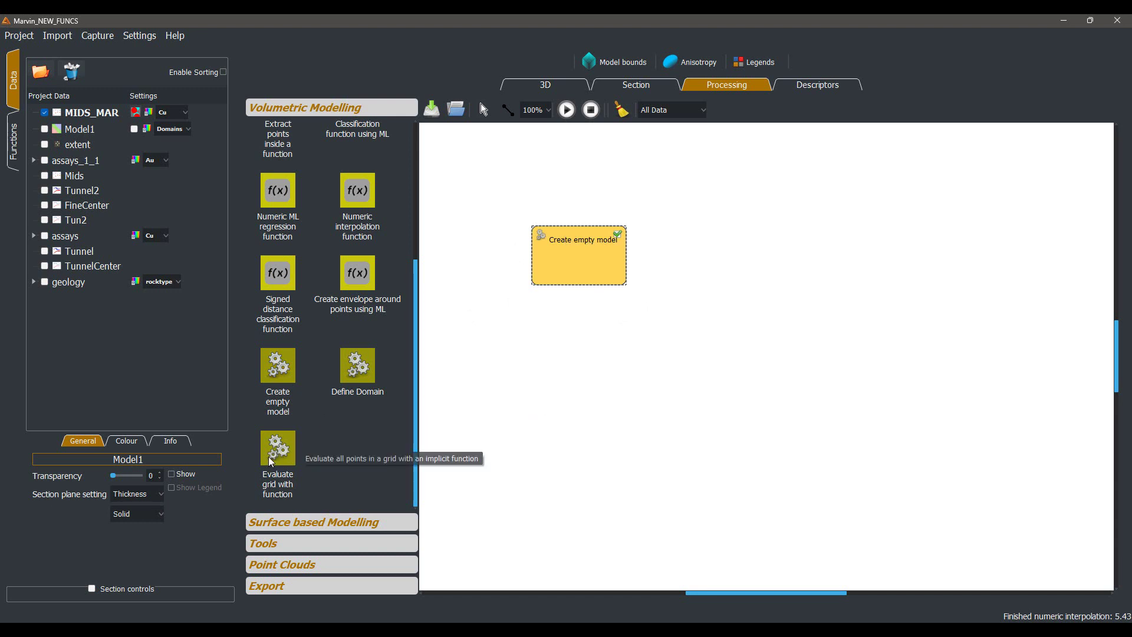
pyautogui.moveTo(284, 459); pyautogui.dragTo(725, 270)
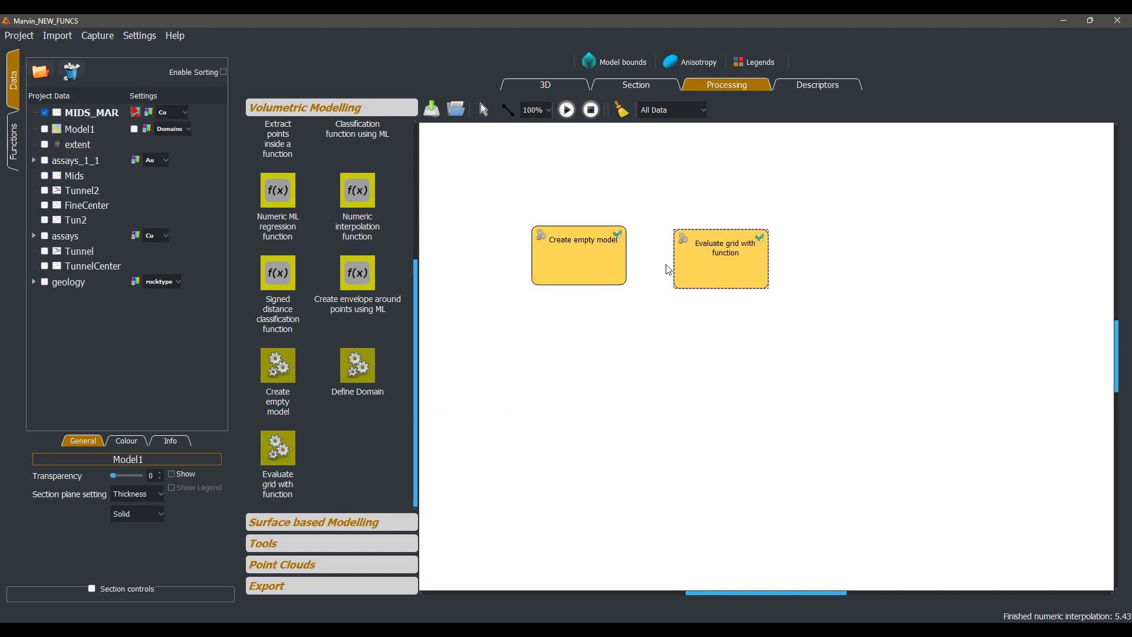
pyautogui.moveTo(580, 254); pyautogui.dragTo(715, 265)
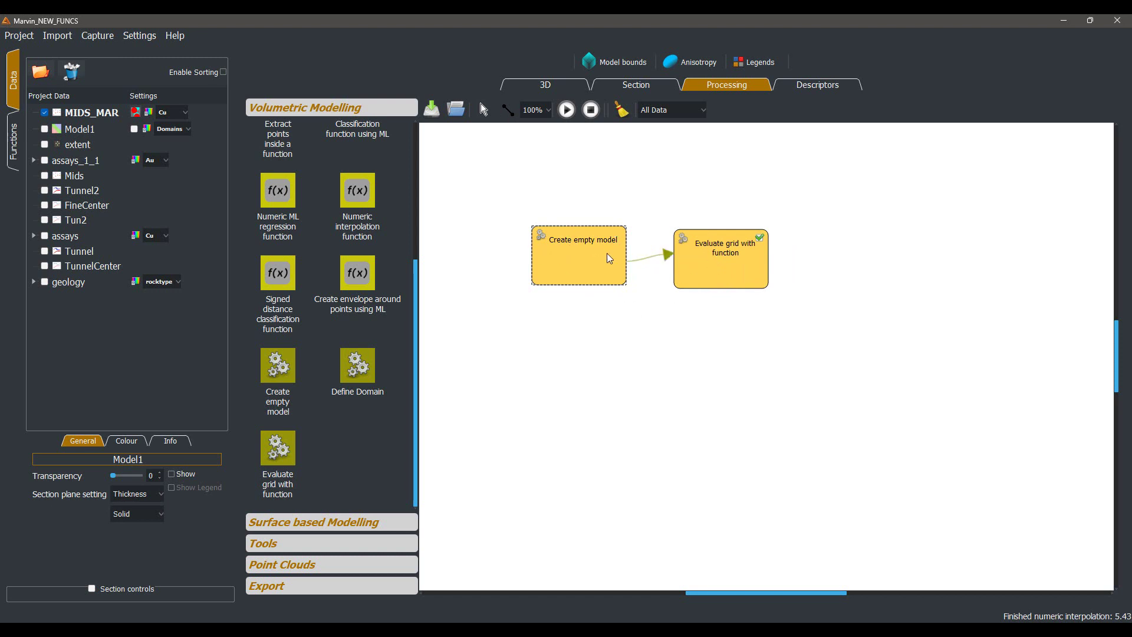
# - Check the base grid cell size in the Create empty model node's parameters
pyautogui.doubleClick(575, 266)
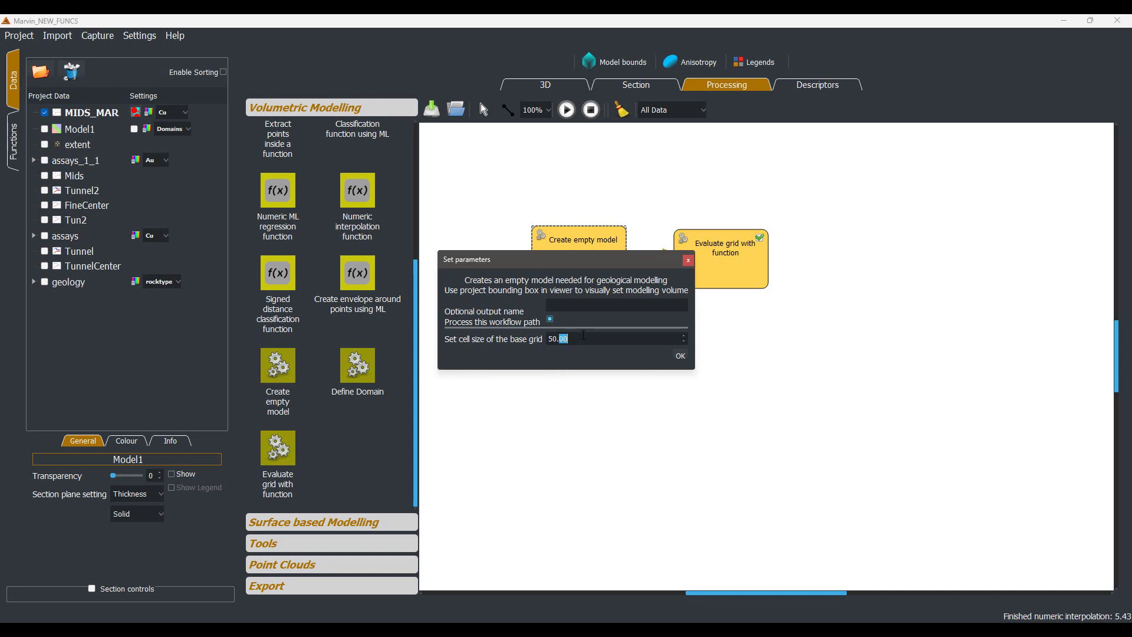
pyautogui.tripleClick(584, 335)
pyautogui.click(680, 356)
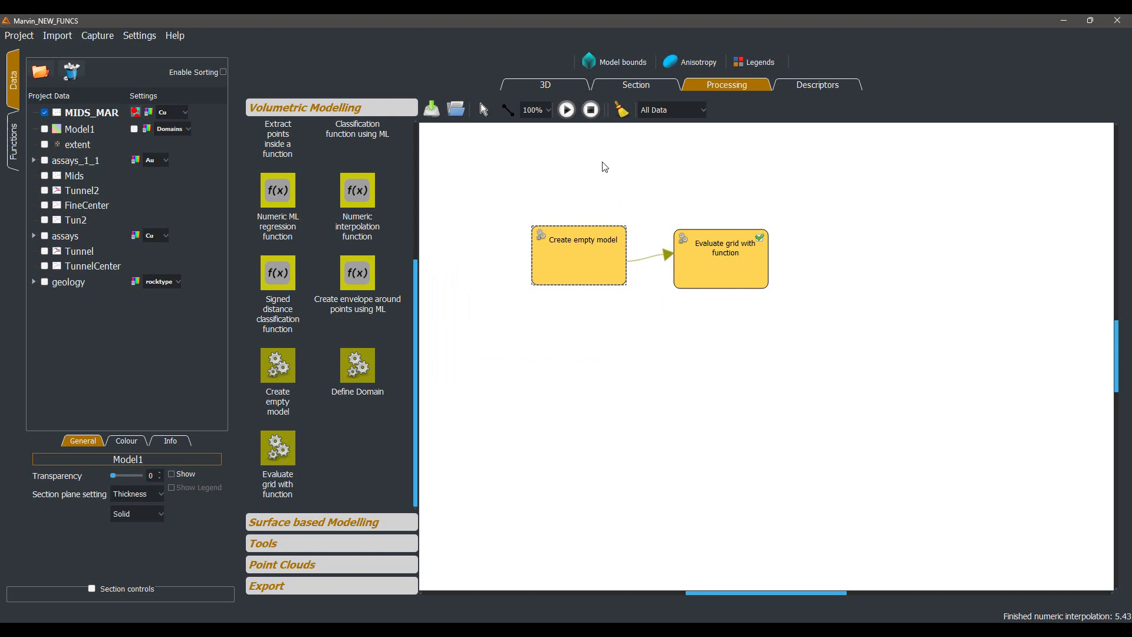
# - Show the model bounds box around the data in the 3D view and apply its extent
pyautogui.click(569, 87)
pyautogui.click(616, 66)
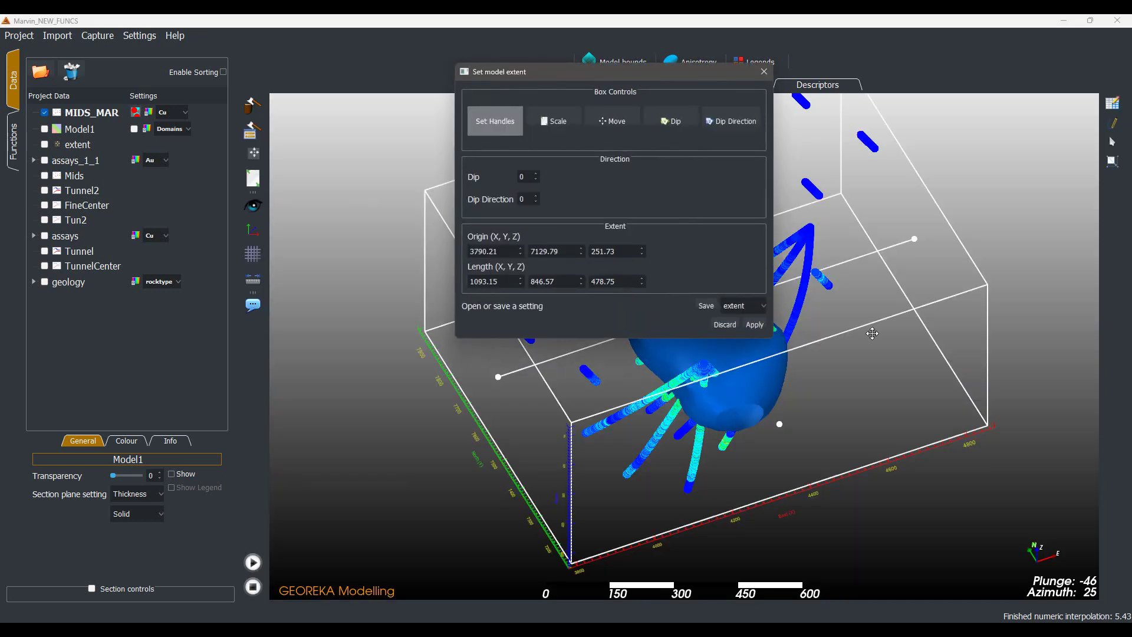
pyautogui.moveTo(673, 75); pyautogui.dragTo(284, 93)
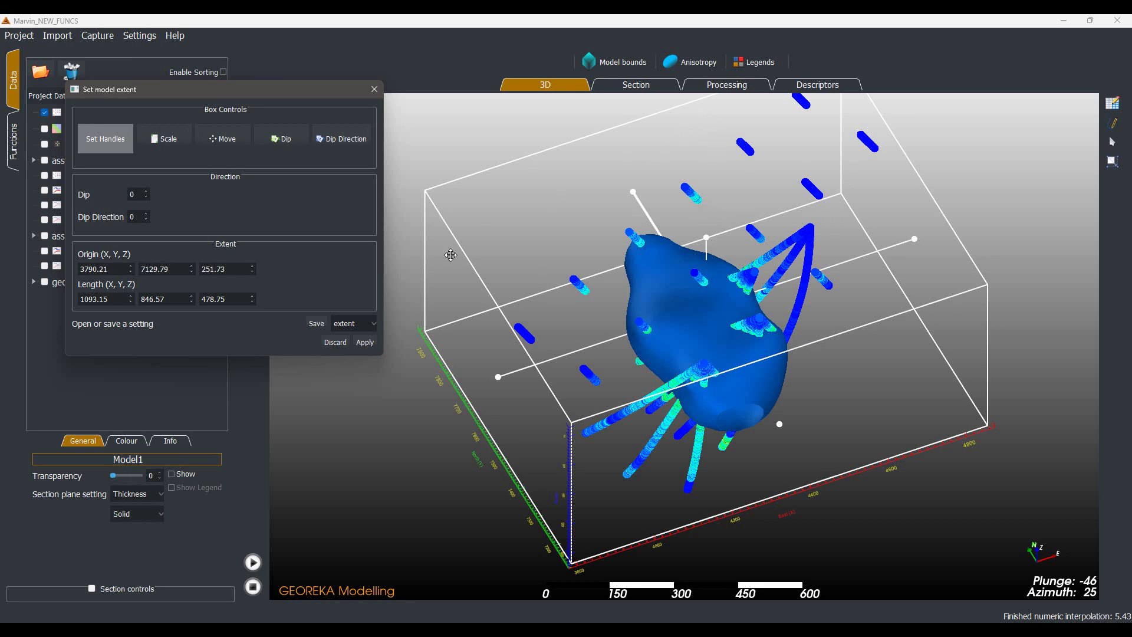
pyautogui.click(365, 342)
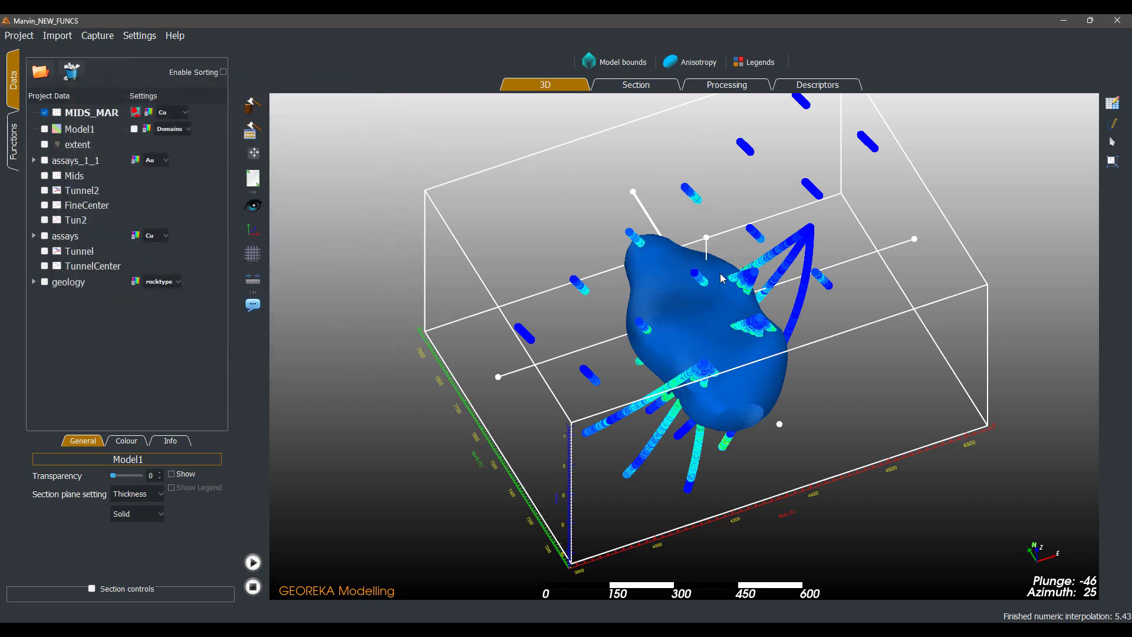
# - Set the base grid cell size of the Create empty model node to 25
pyautogui.click(741, 88)
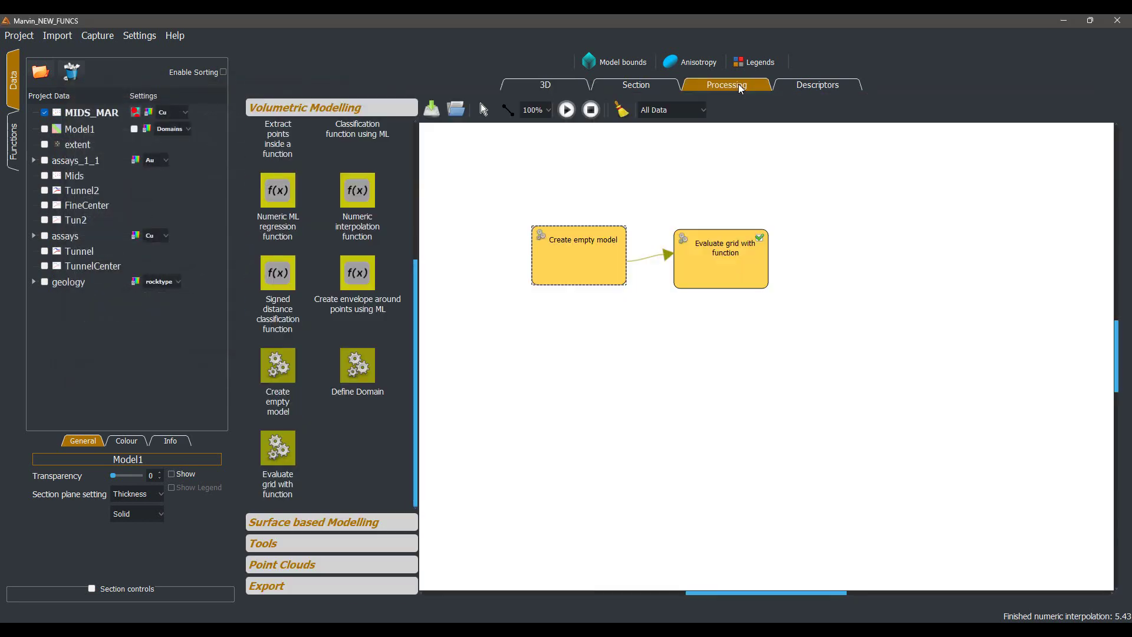
pyautogui.doubleClick(580, 274)
pyautogui.moveTo(559, 337); pyautogui.dragTo(567, 337)
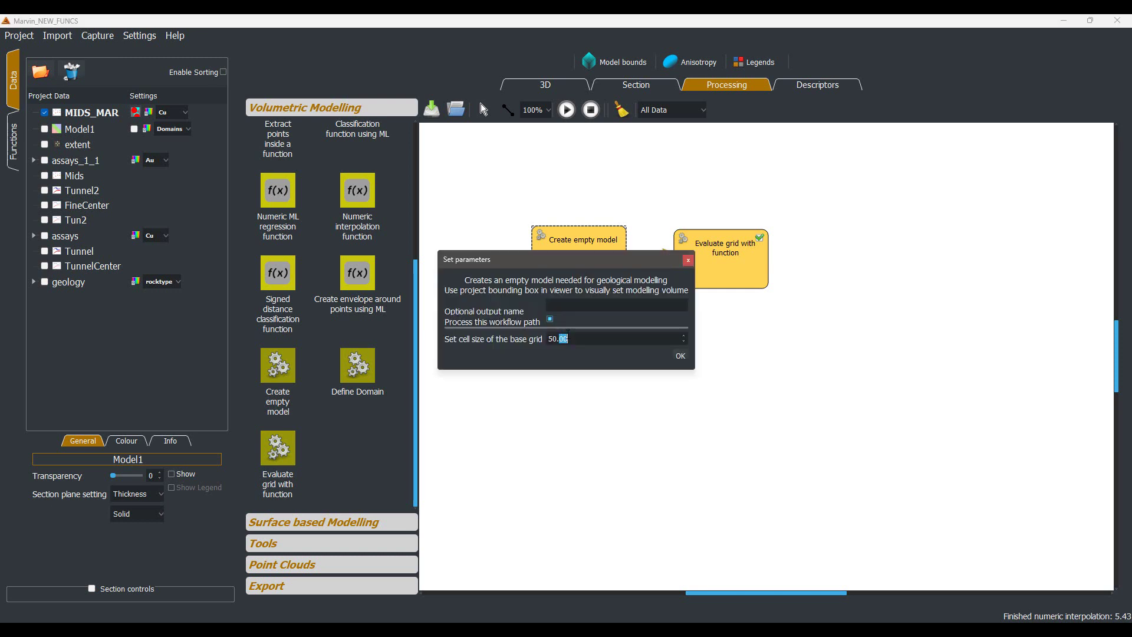
pyautogui.doubleClick(567, 338)
pyautogui.write('25')
pyautogui.click(680, 356)
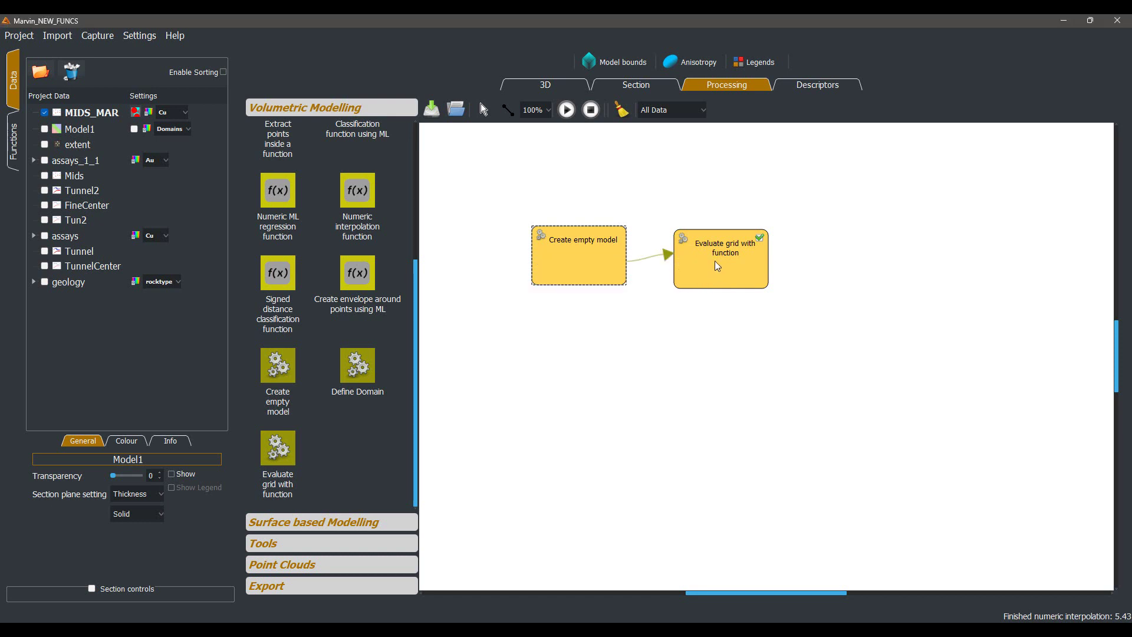
# - Review the functions offered by the Evaluate grid with function node and compare them with the project's function list
pyautogui.doubleClick(735, 277)
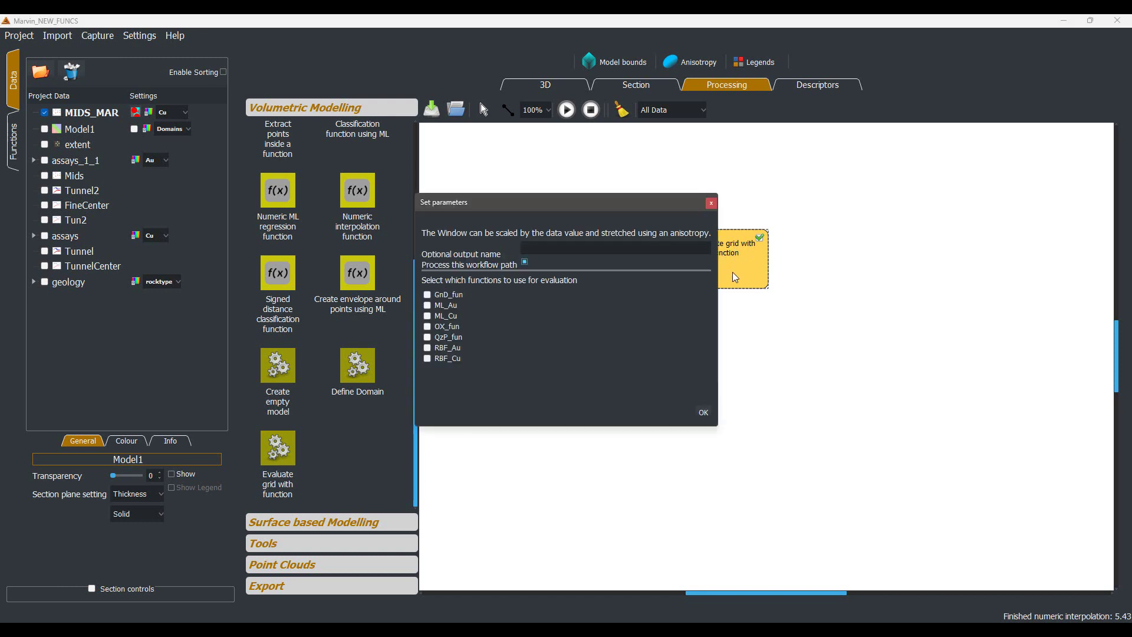
pyautogui.moveTo(585, 204); pyautogui.dragTo(585, 146)
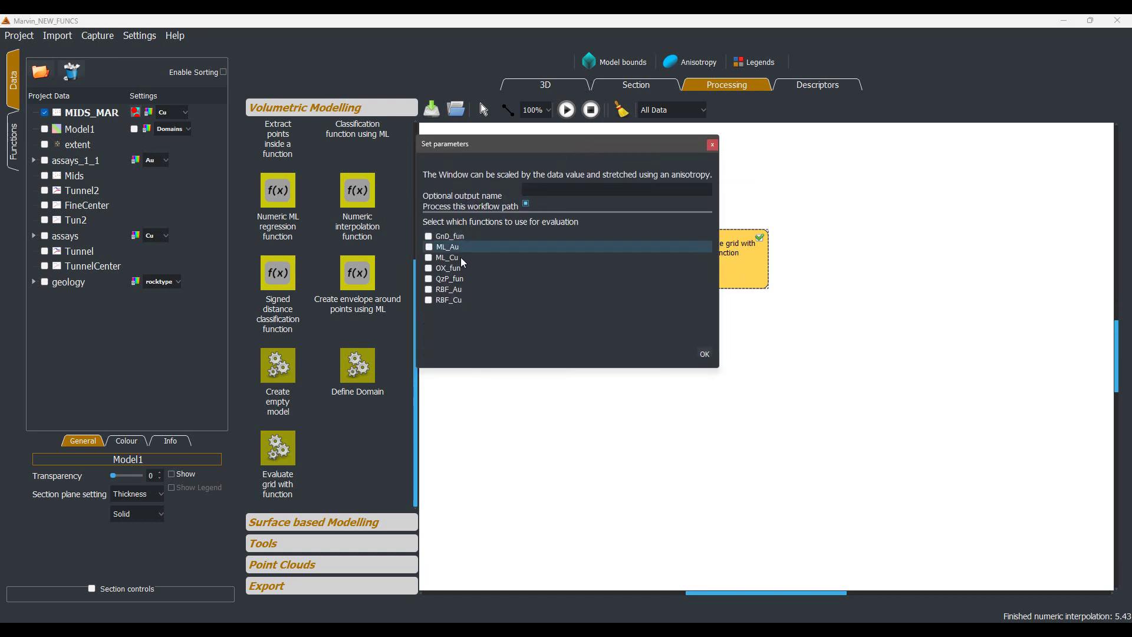
pyautogui.click(19, 151)
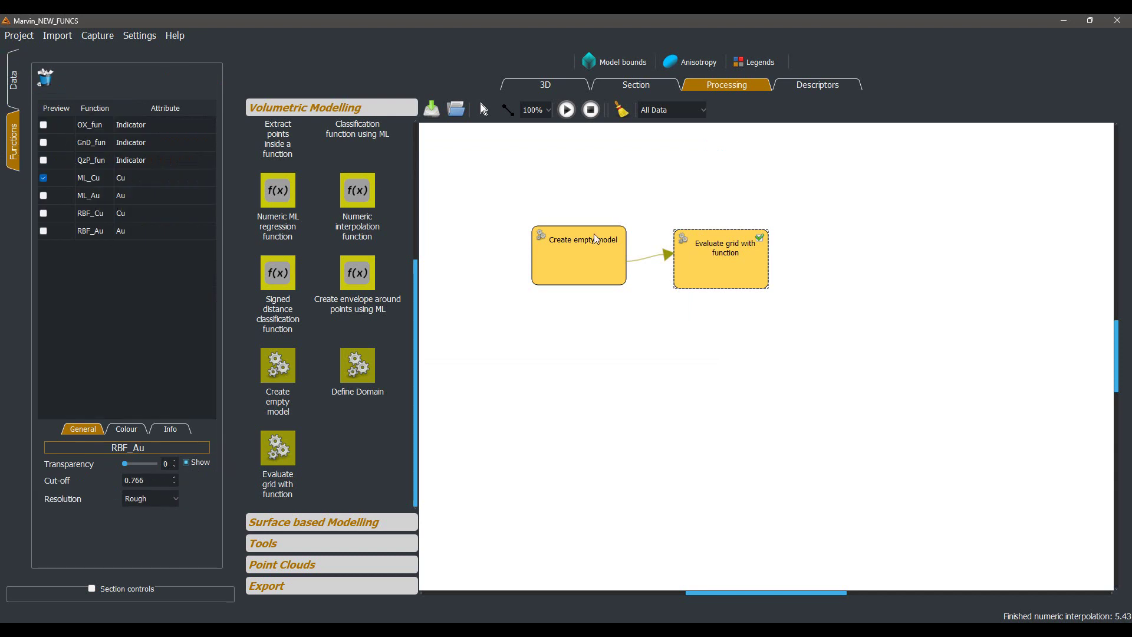
# - Configure the Evaluate grid node to use RBF_Cu, ML_Cu, ML_Au and RBF_Au, with the output name Estimate
pyautogui.doubleClick(704, 274)
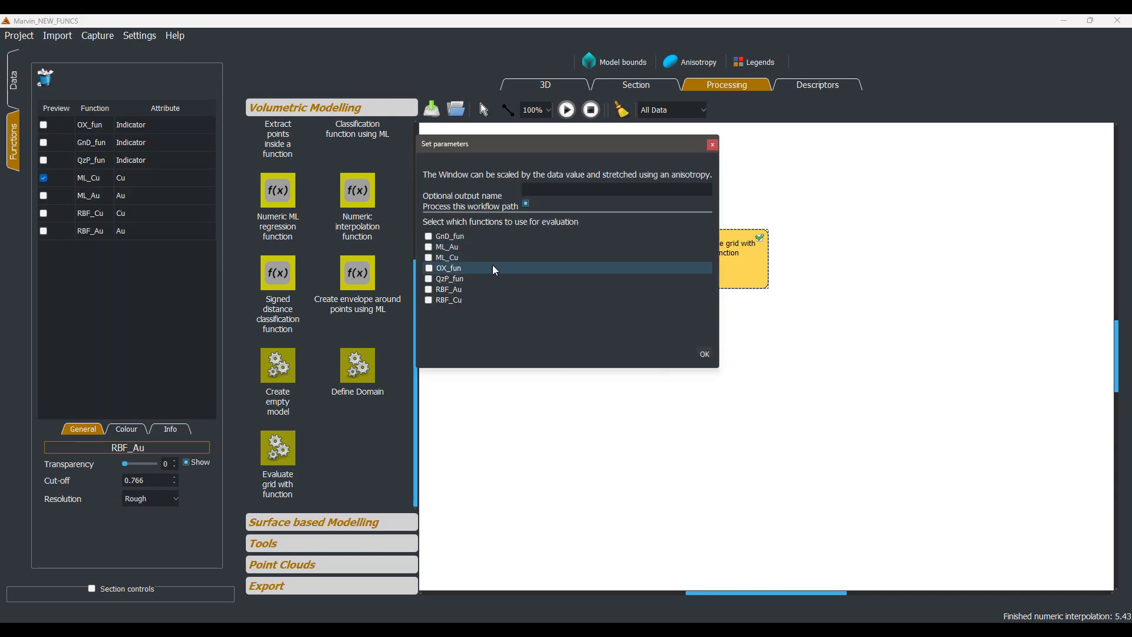
pyautogui.click(429, 308)
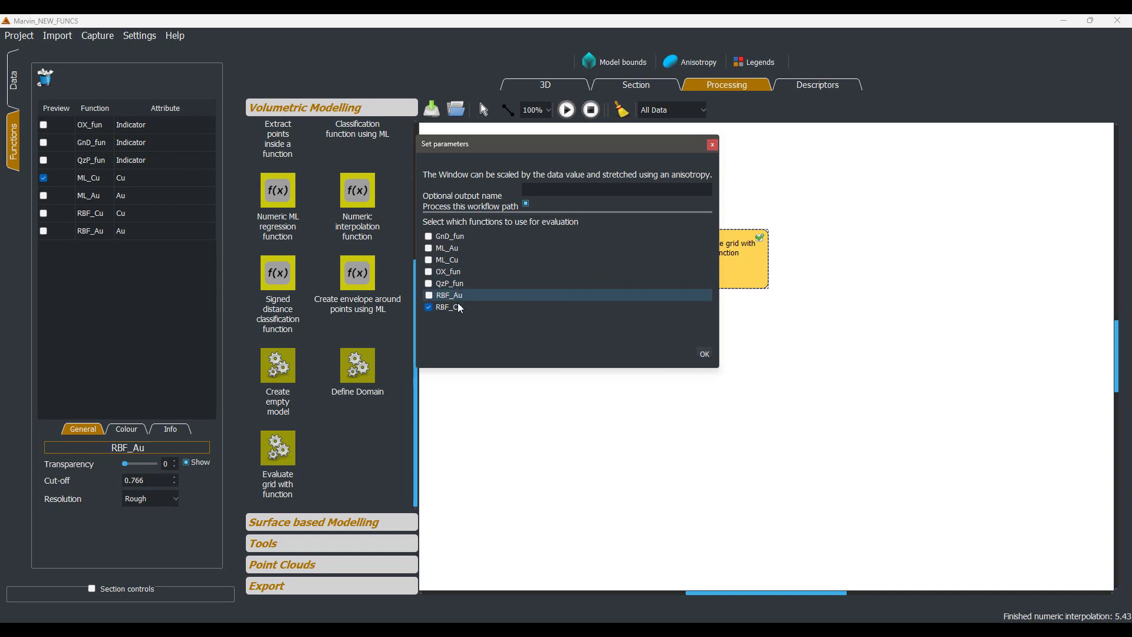
pyautogui.click(429, 260)
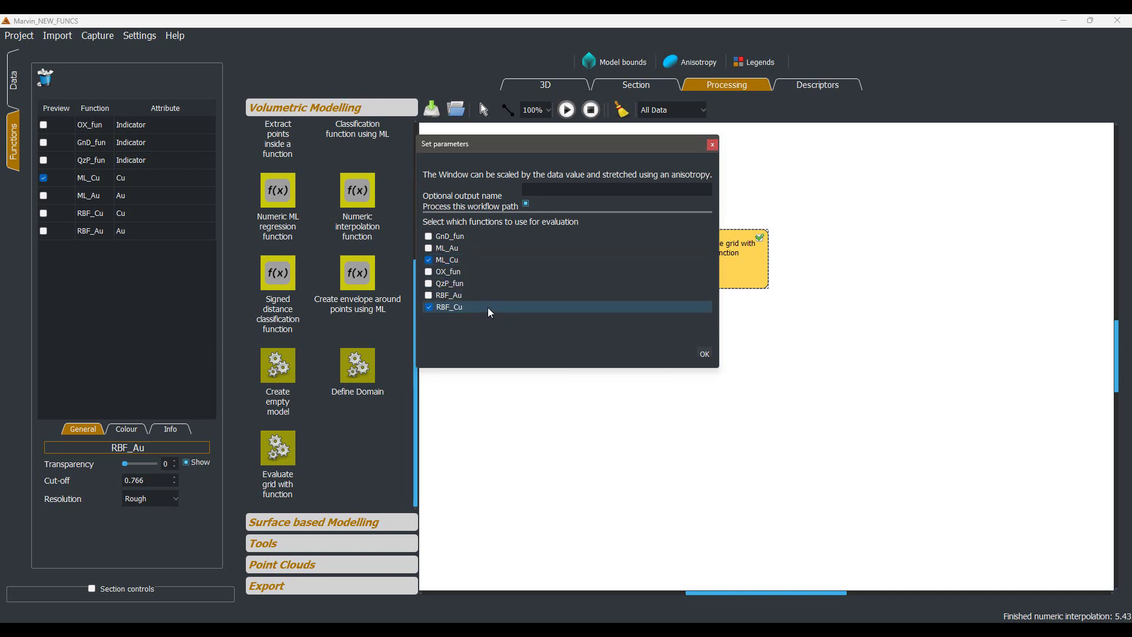
pyautogui.click(429, 248)
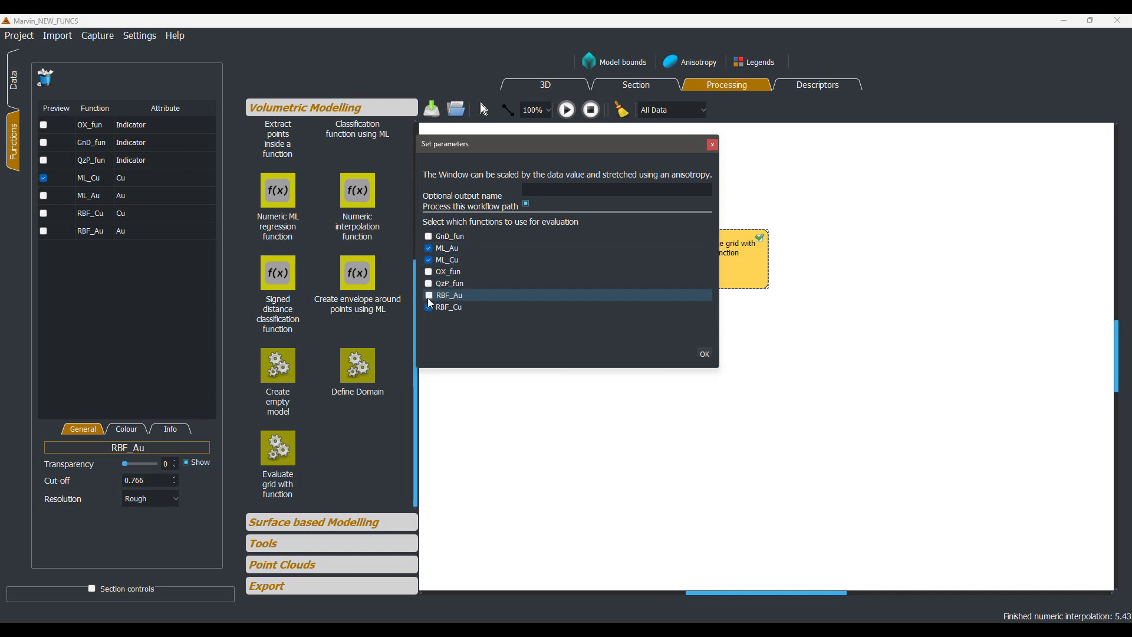
pyautogui.click(428, 296)
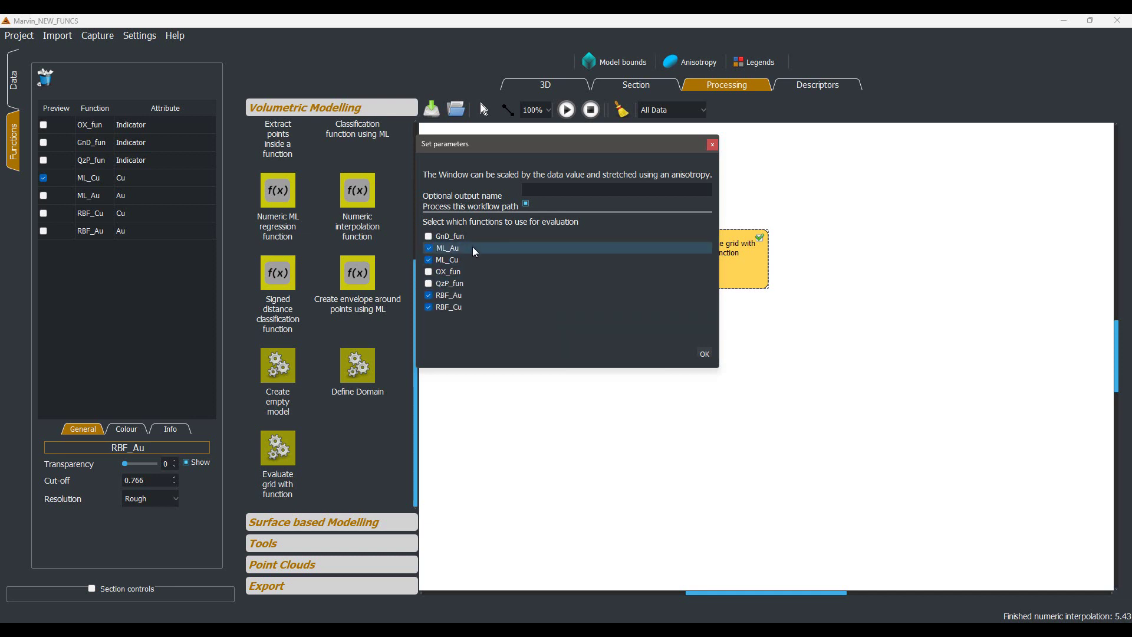
pyautogui.click(591, 195)
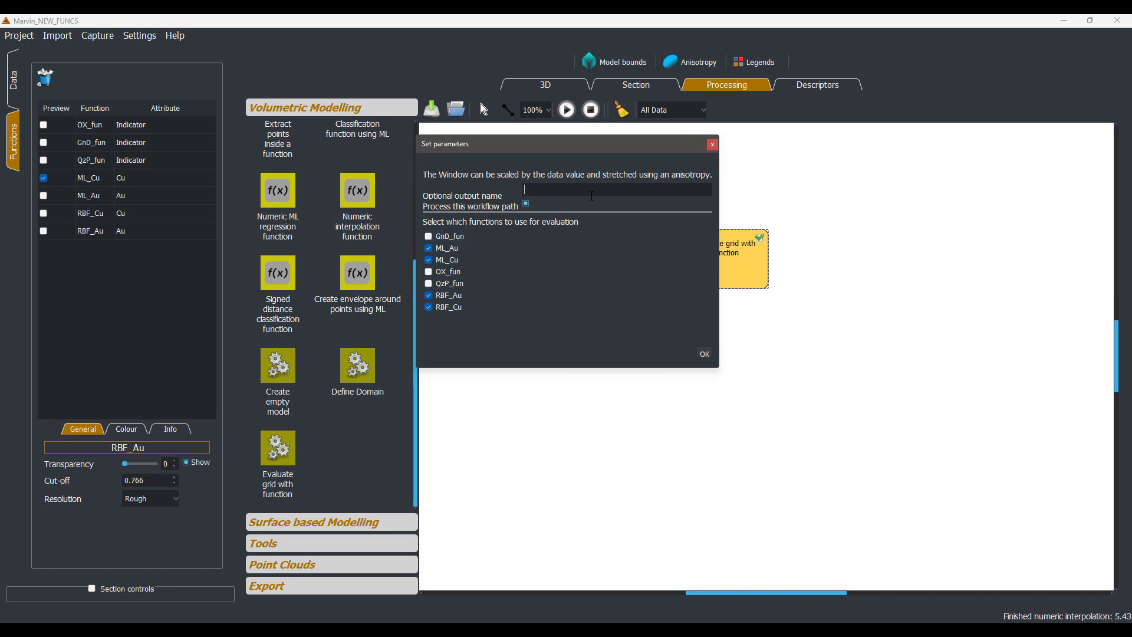
pyautogui.write('Estimate')
pyautogui.click(704, 354)
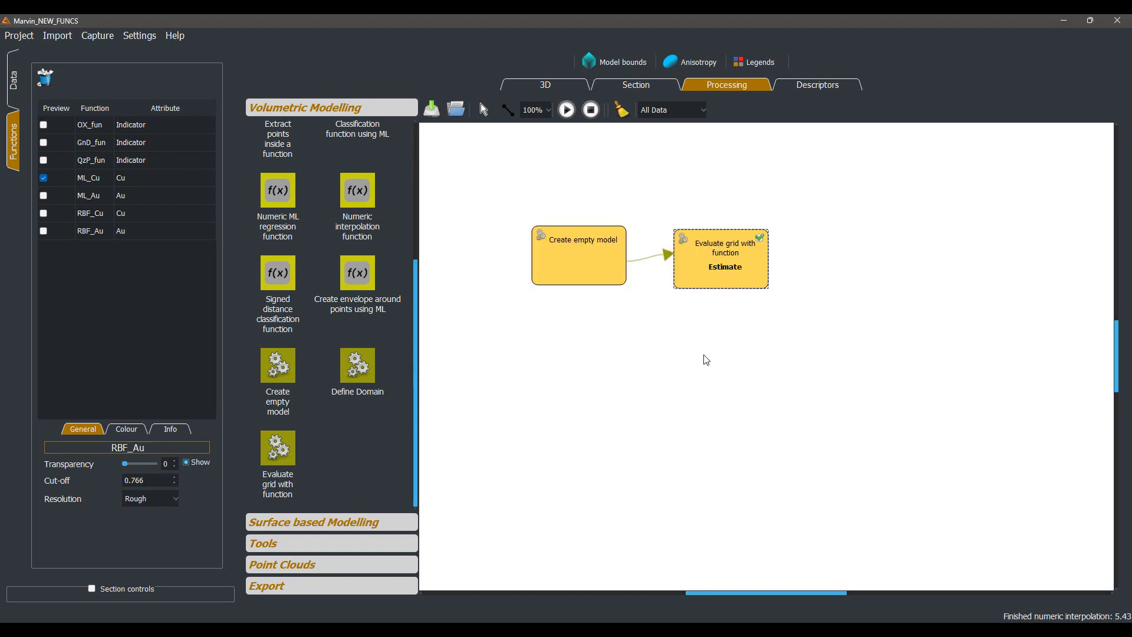
# - Run the workflow and show the evaluated grid in the 3D view alongside the project data list
pyautogui.click(566, 111)
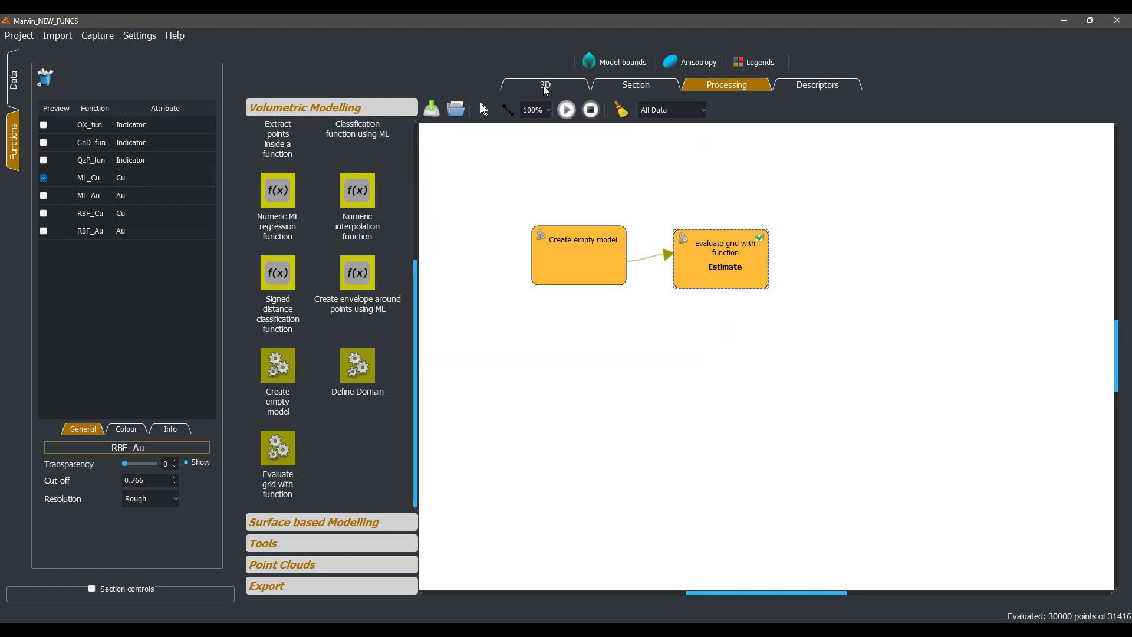
pyautogui.click(545, 87)
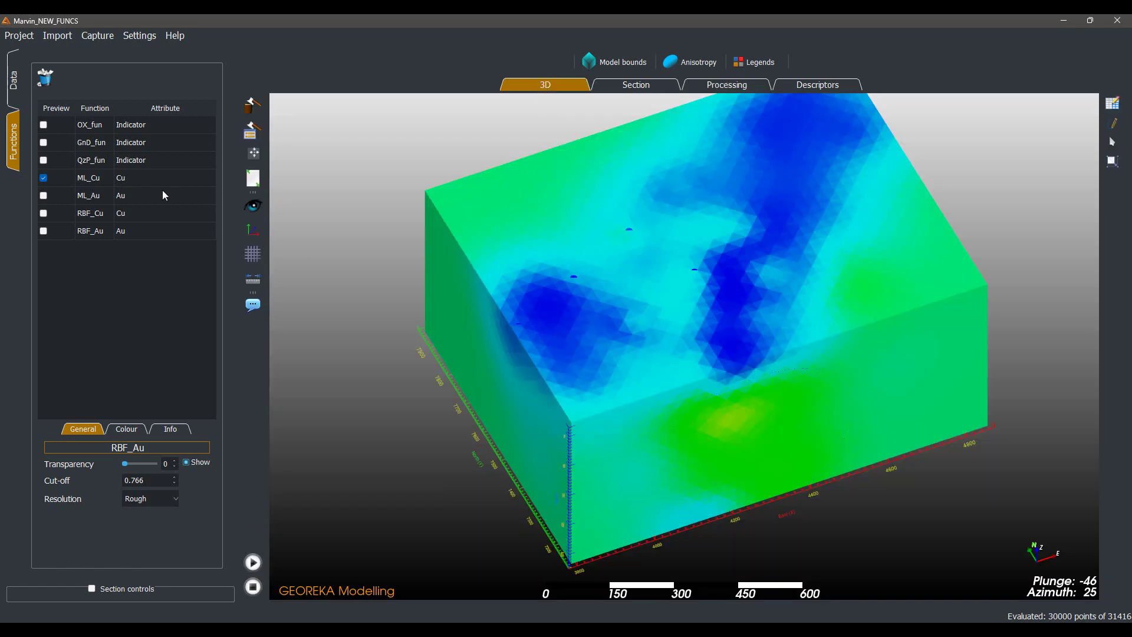
pyautogui.click(13, 82)
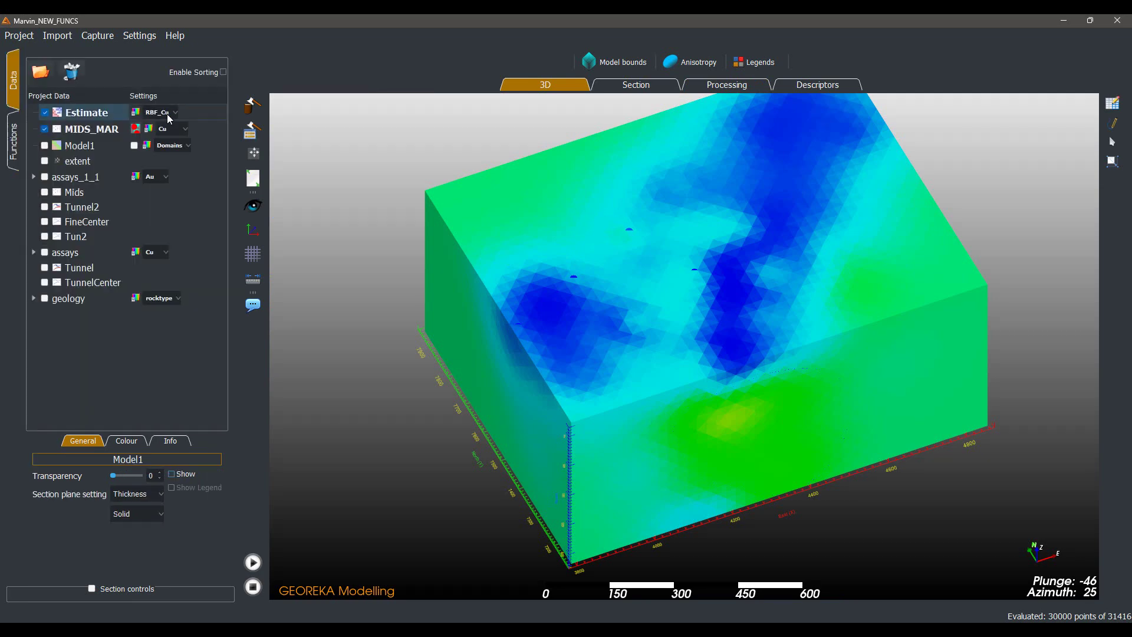
# - Inspect the Estimate model from several angles and switch its displayed attribute first to ML_Cu and finally to RBF_Au
pyautogui.moveTo(749, 381); pyautogui.dragTo(765, 328)
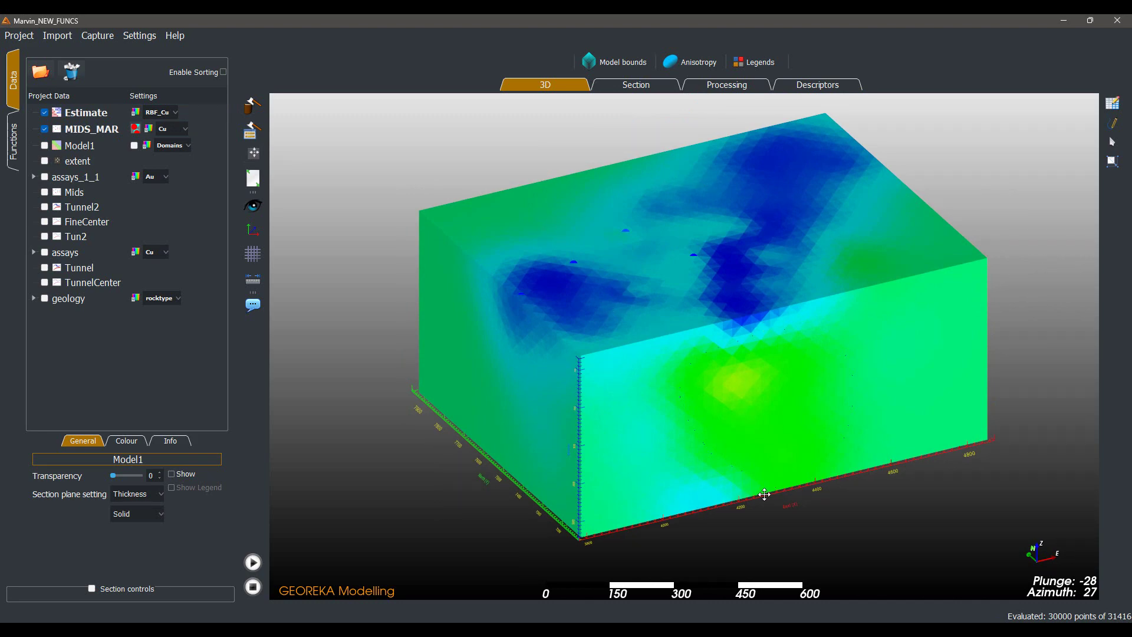
pyautogui.moveTo(765, 494); pyautogui.dragTo(649, 343)
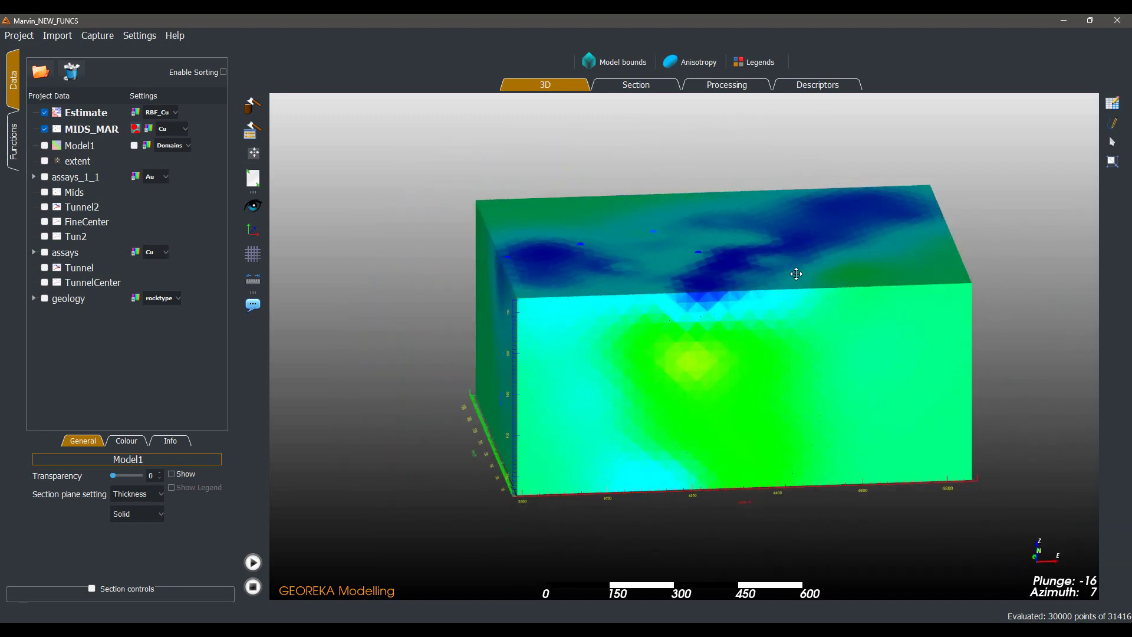
pyautogui.moveTo(796, 273); pyautogui.dragTo(778, 318)
pyautogui.moveTo(442, 240); pyautogui.dragTo(568, 244)
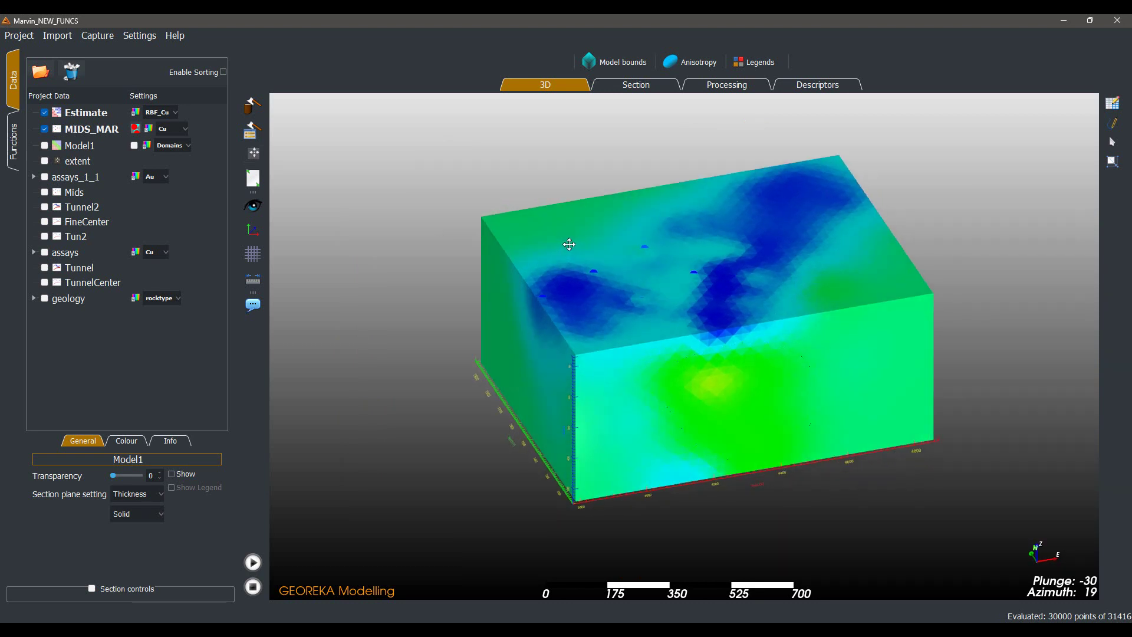
pyautogui.click(148, 113)
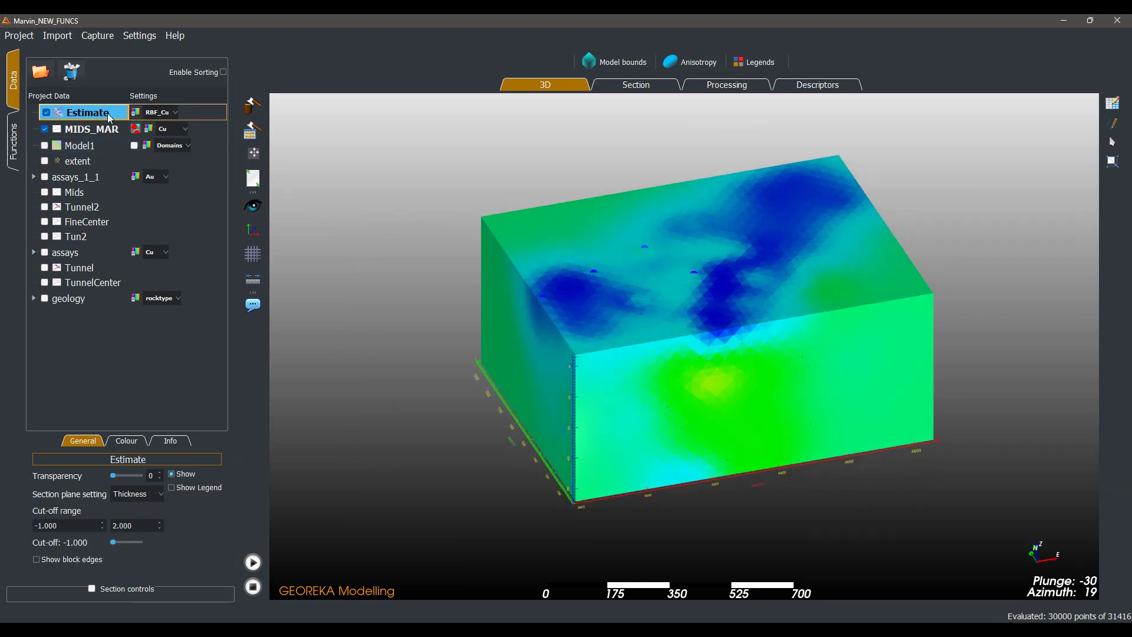
pyautogui.click(170, 112)
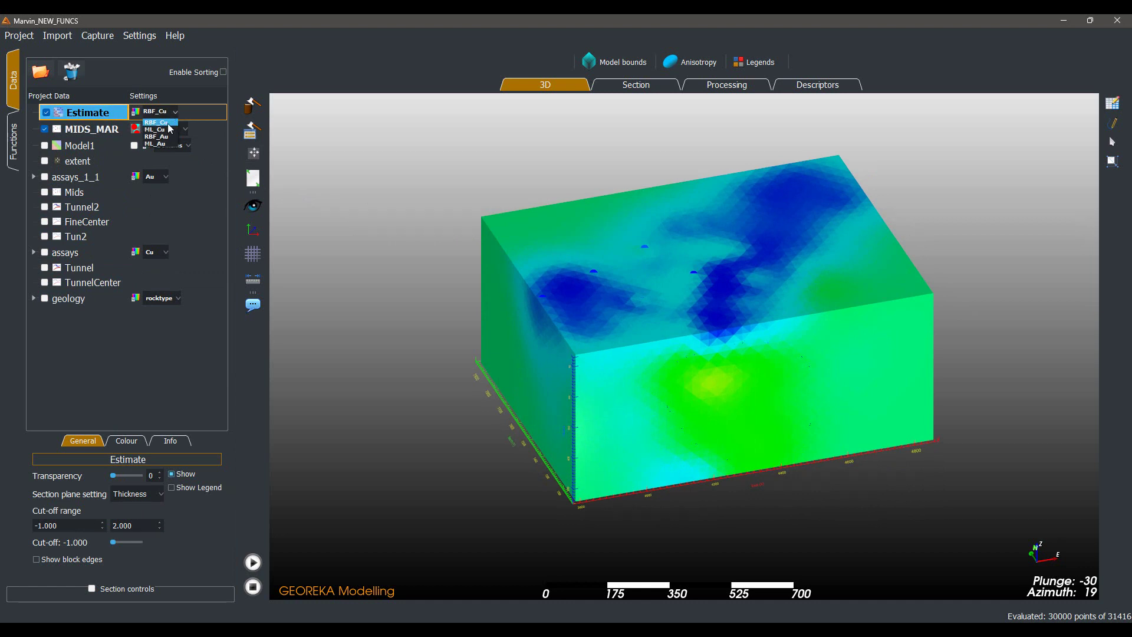
pyautogui.click(170, 135)
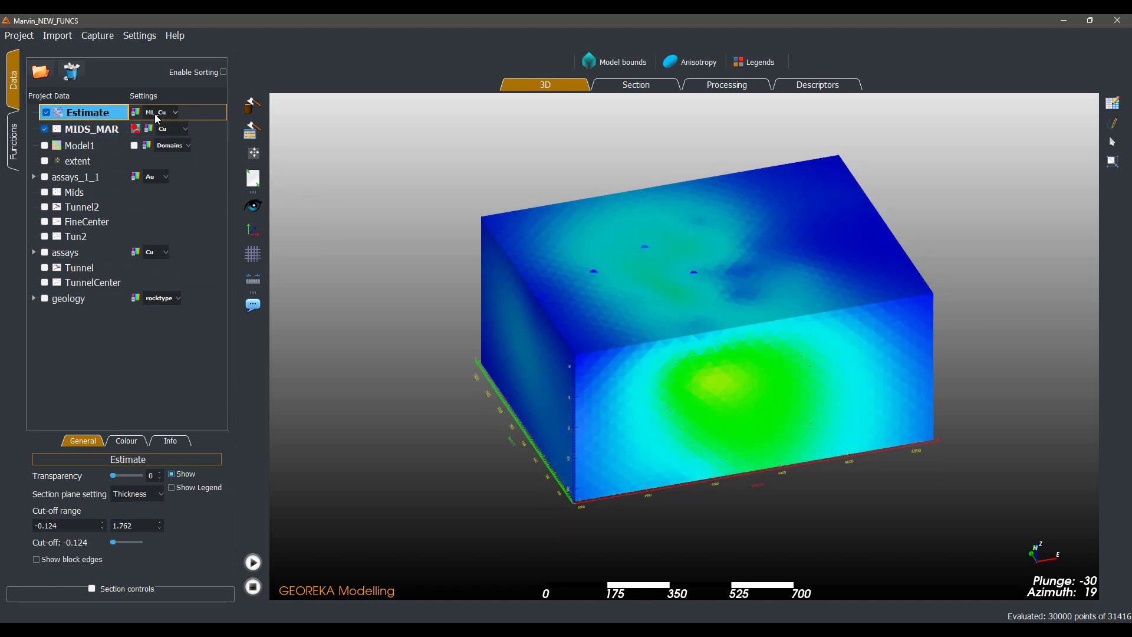
pyautogui.click(158, 118)
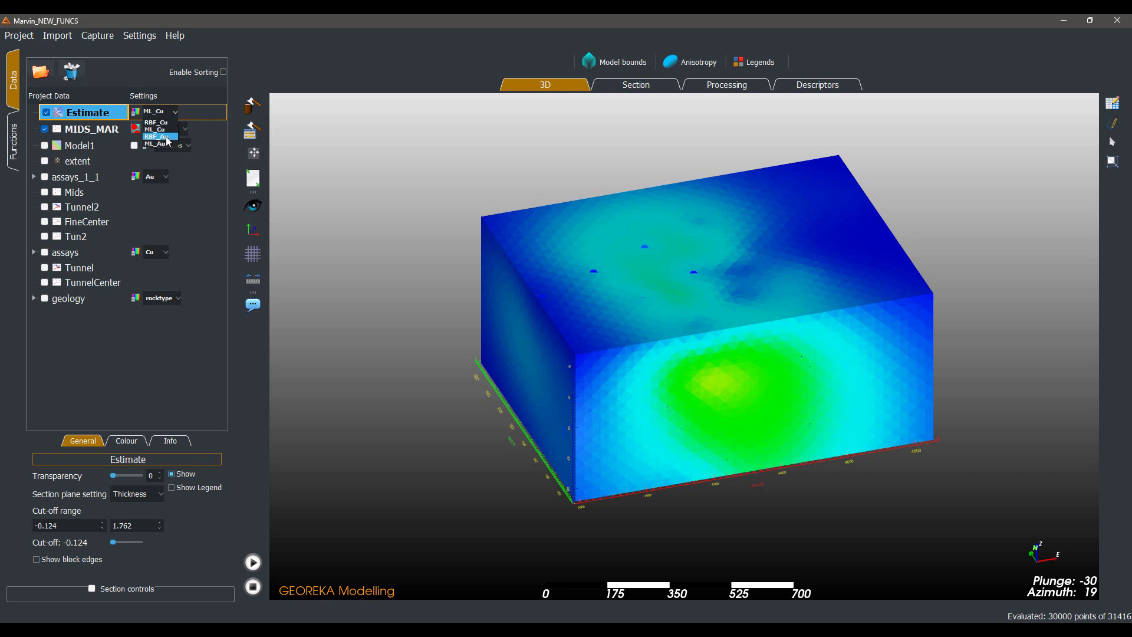
pyautogui.click(167, 136)
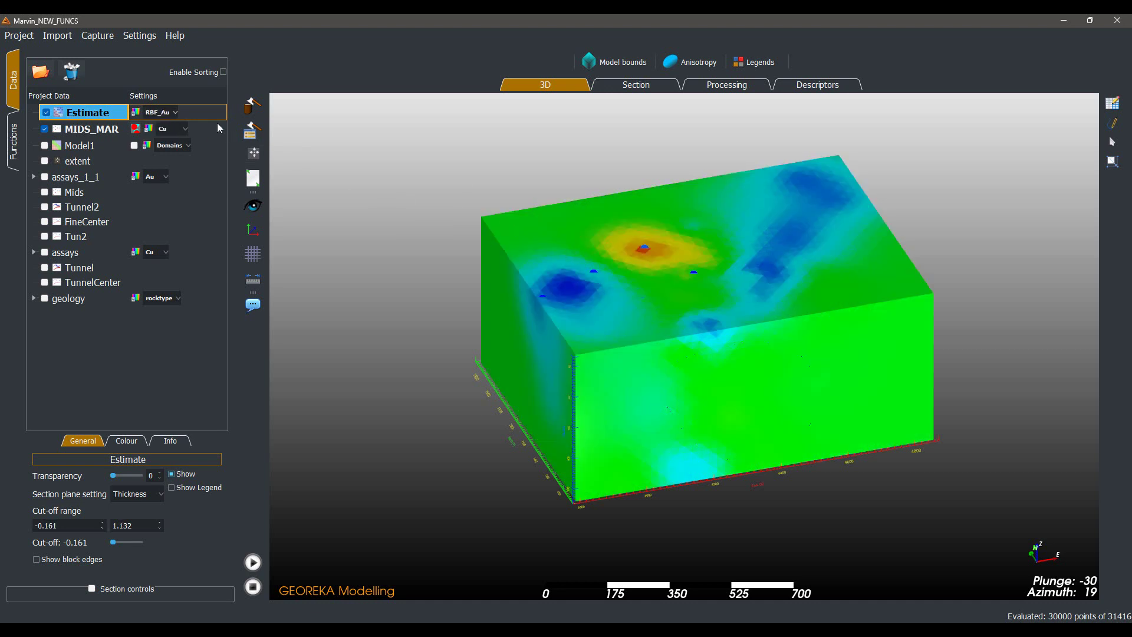
# - Display the Estimate model by ML_Au first and finally by RBF_Cu
pyautogui.click(174, 114)
pyautogui.click(167, 148)
pyautogui.click(162, 115)
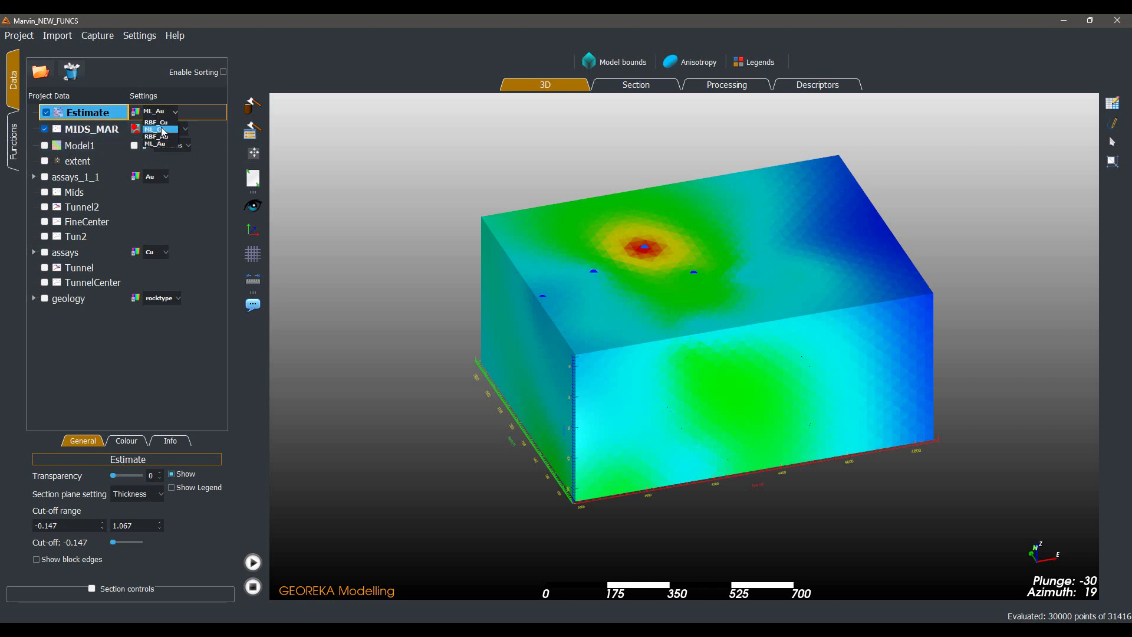
pyautogui.click(163, 130)
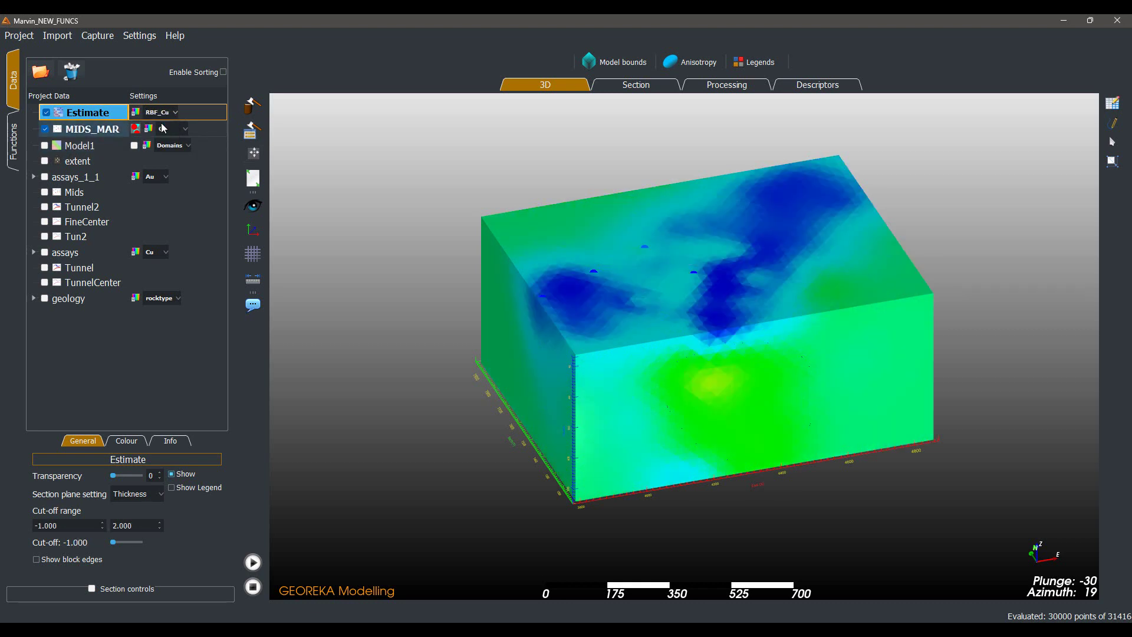
# - Set the lower limit of the Estimate model's cut-off range to 1 and inspect the remaining RBF_Cu volume
pyautogui.tripleClick(93, 529)
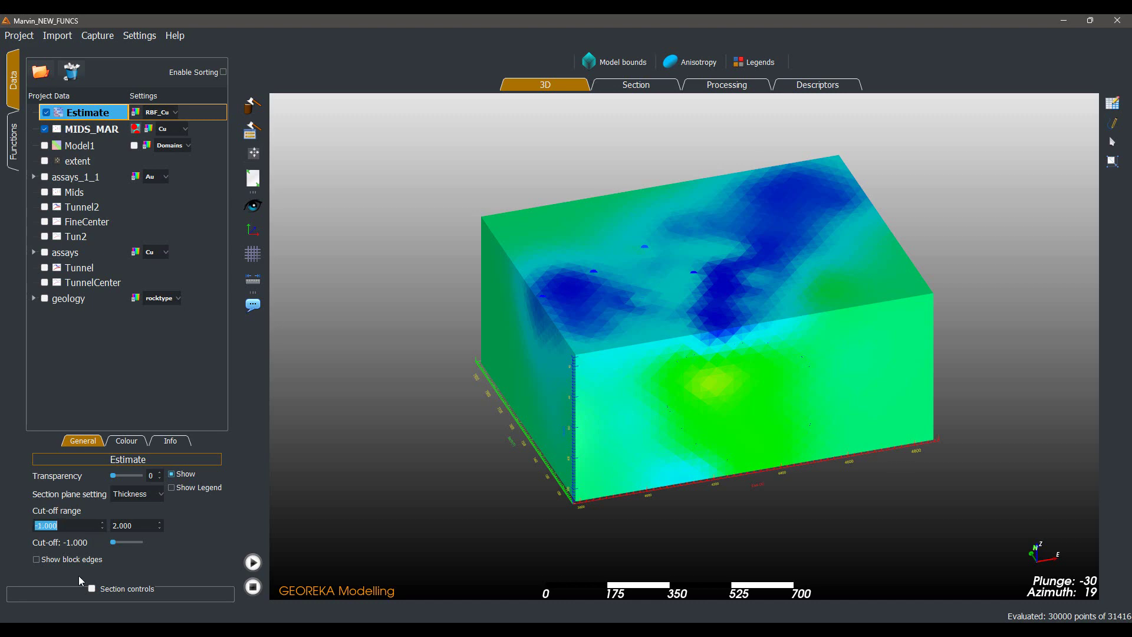
pyautogui.write('1')
pyautogui.press('Return')
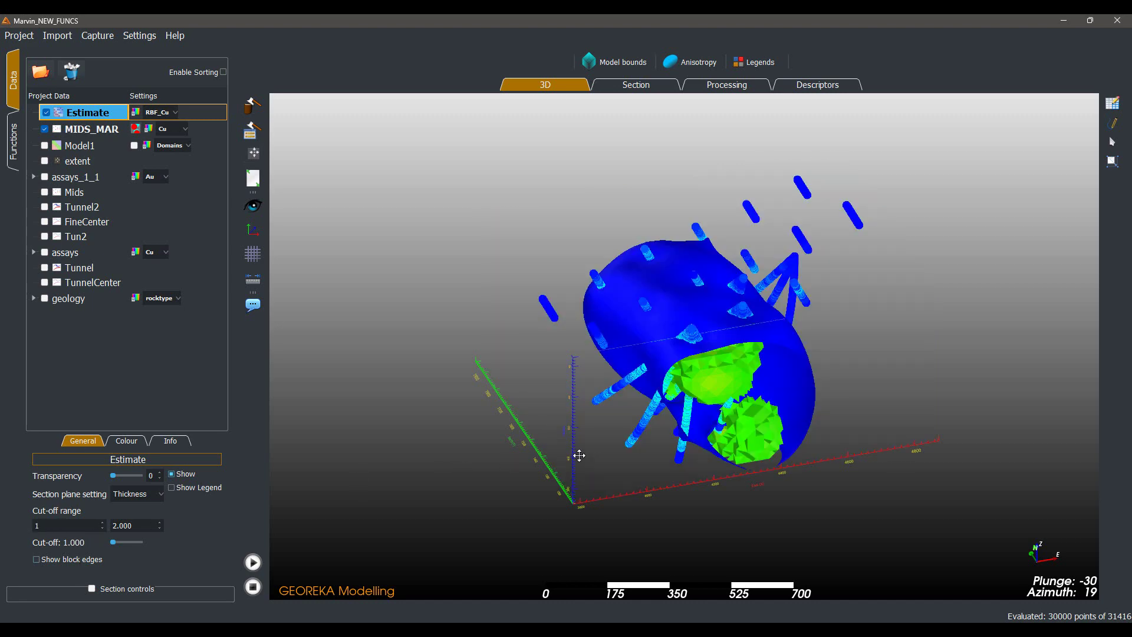
pyautogui.moveTo(578, 454); pyautogui.dragTo(554, 389)
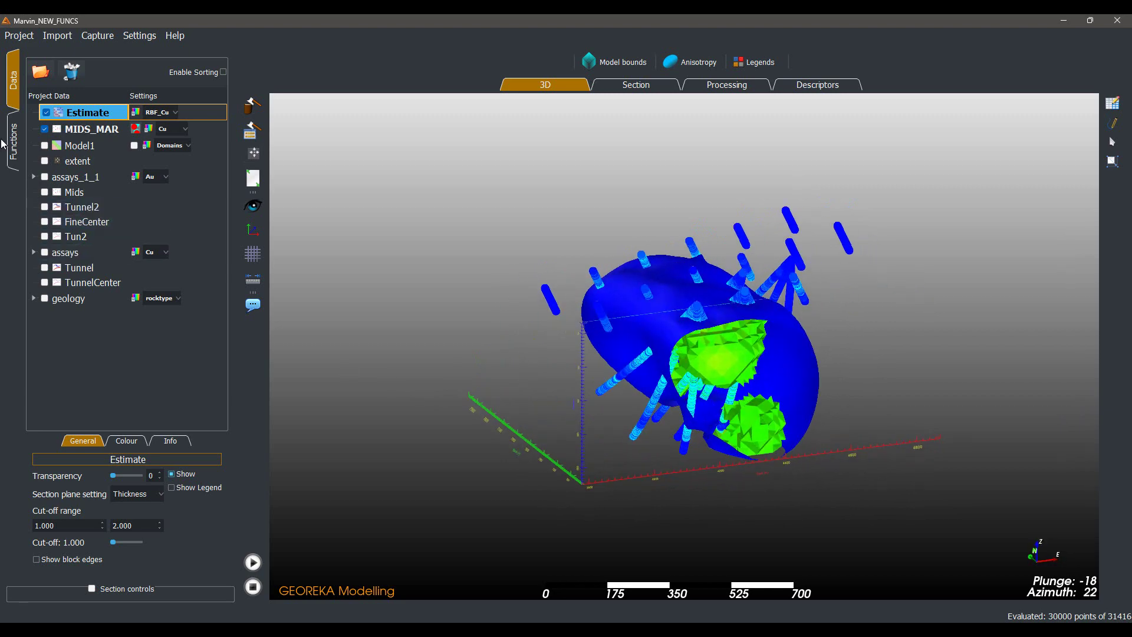
# - Turn off the ML_Cu function preview and inspect the Estimate model alone with the drillhole data from another angle
pyautogui.click(13, 142)
pyautogui.click(44, 178)
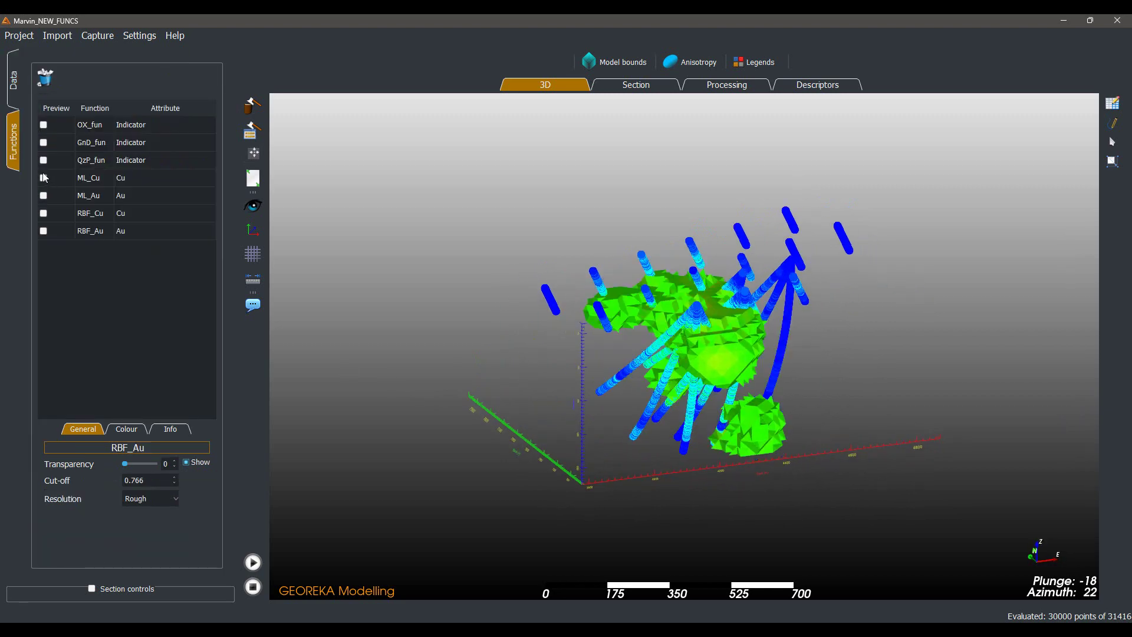
pyautogui.click(15, 99)
pyautogui.moveTo(591, 439); pyautogui.dragTo(810, 423)
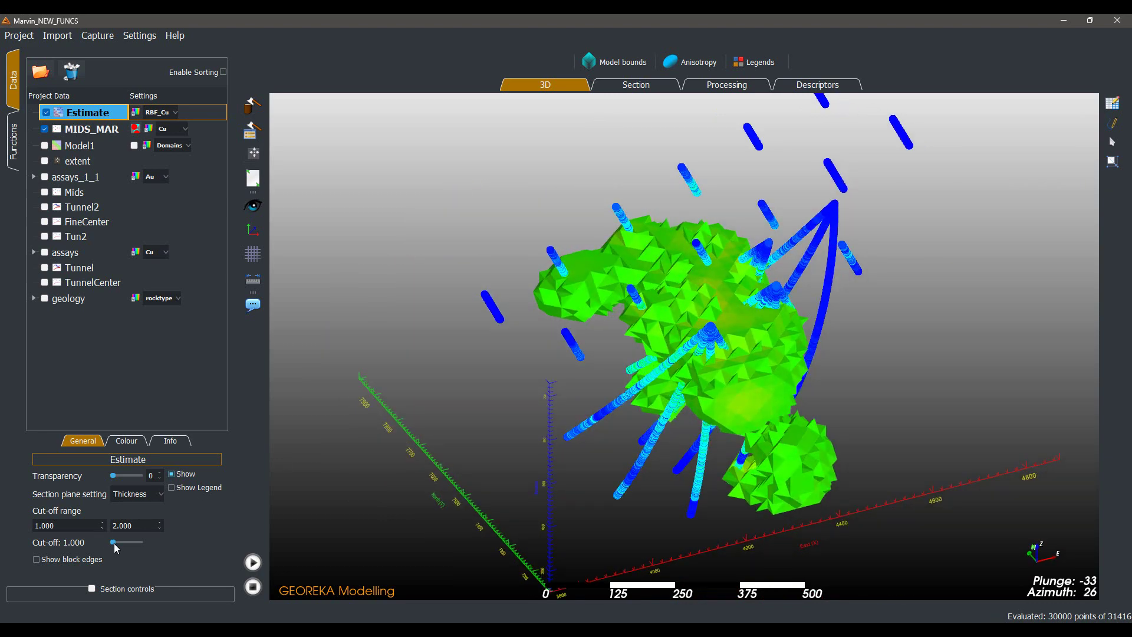
# - Read the volume and estimated mean of the RBF_Cu estimate at the current cut-off
pyautogui.moveTo(114, 544); pyautogui.dragTo(87, 545)
pyautogui.click(174, 447)
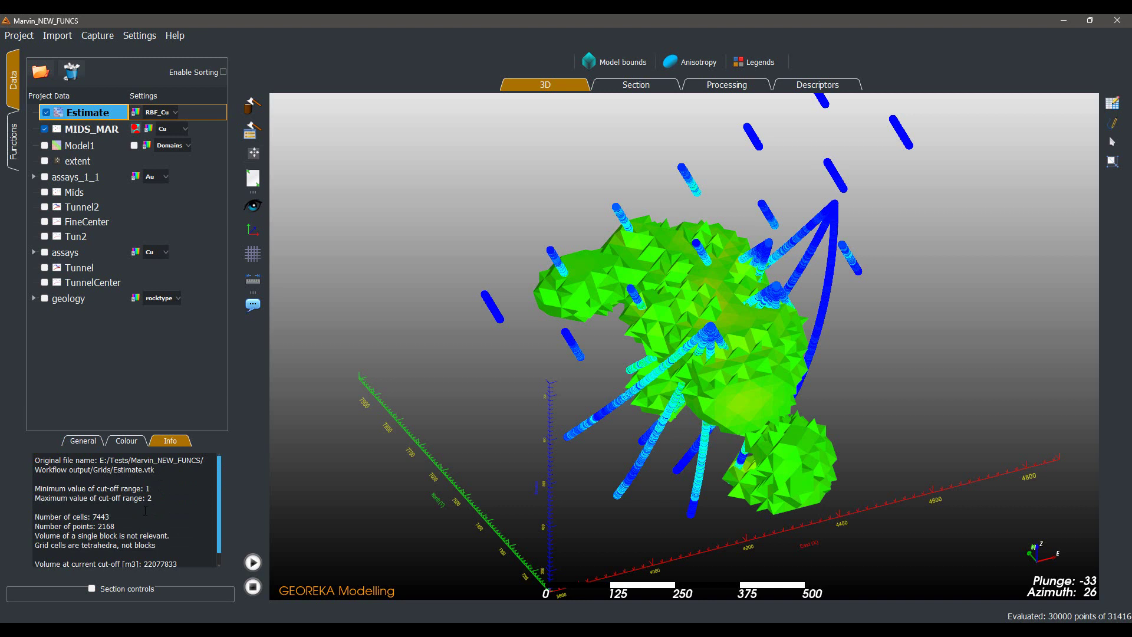
pyautogui.scroll(-1, 156, 538)
pyautogui.doubleClick(160, 550)
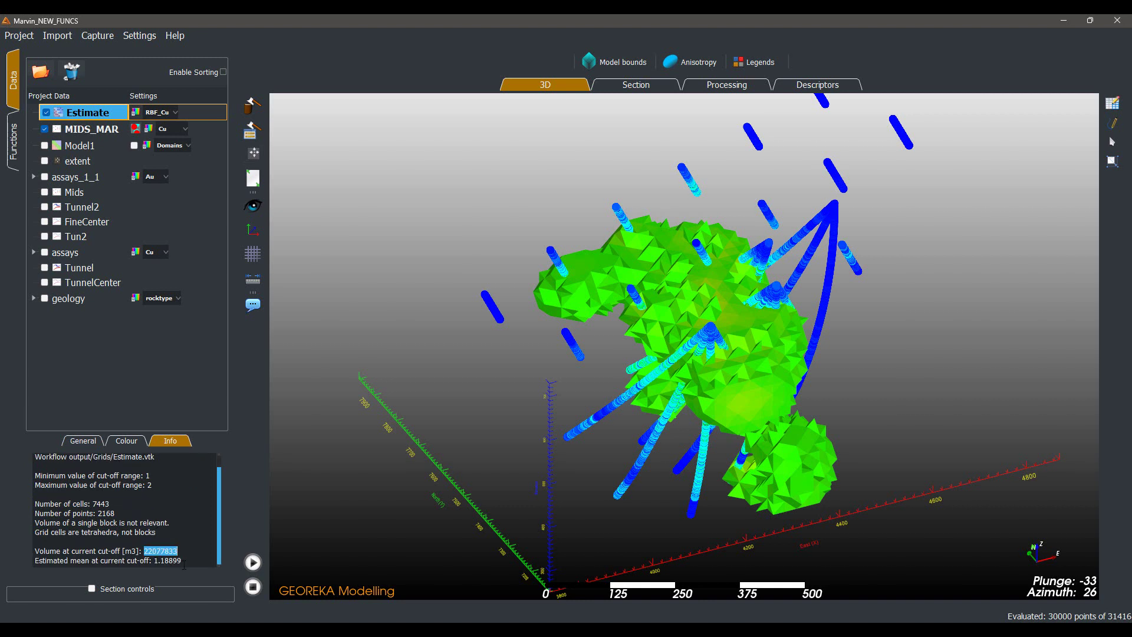
pyautogui.click(184, 564)
pyautogui.doubleClick(166, 560)
pyautogui.click(153, 561)
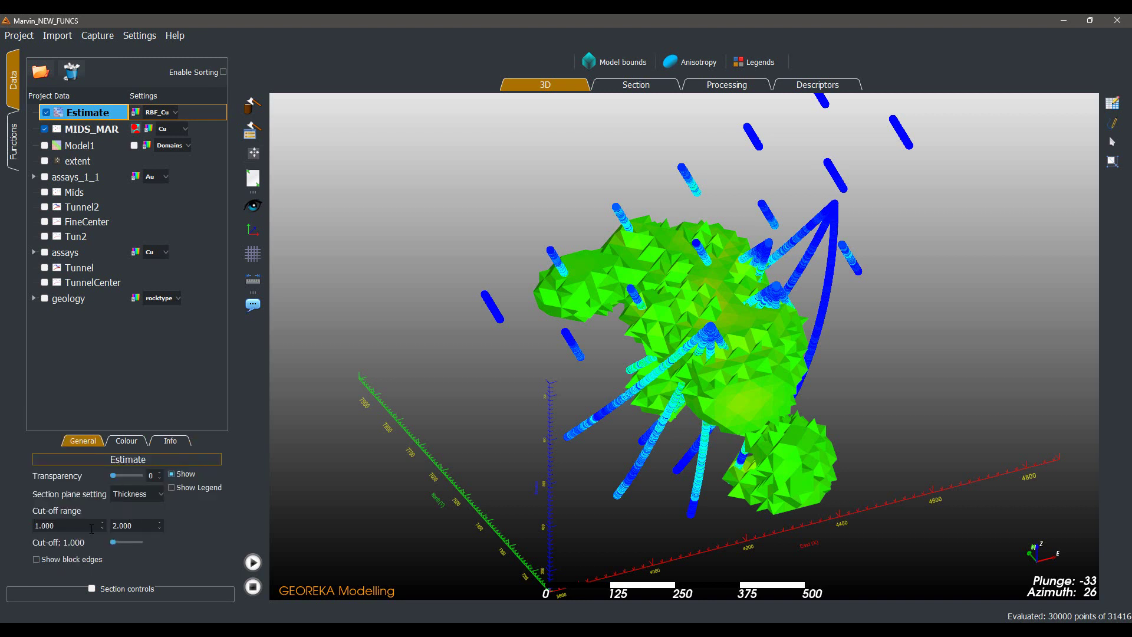
# - Set the RBF_Cu lower cut-off limit to 0 and read the estimated mean at that cut-off
pyautogui.tripleClick(79, 526)
pyautogui.write('0')
pyautogui.press('Tab')
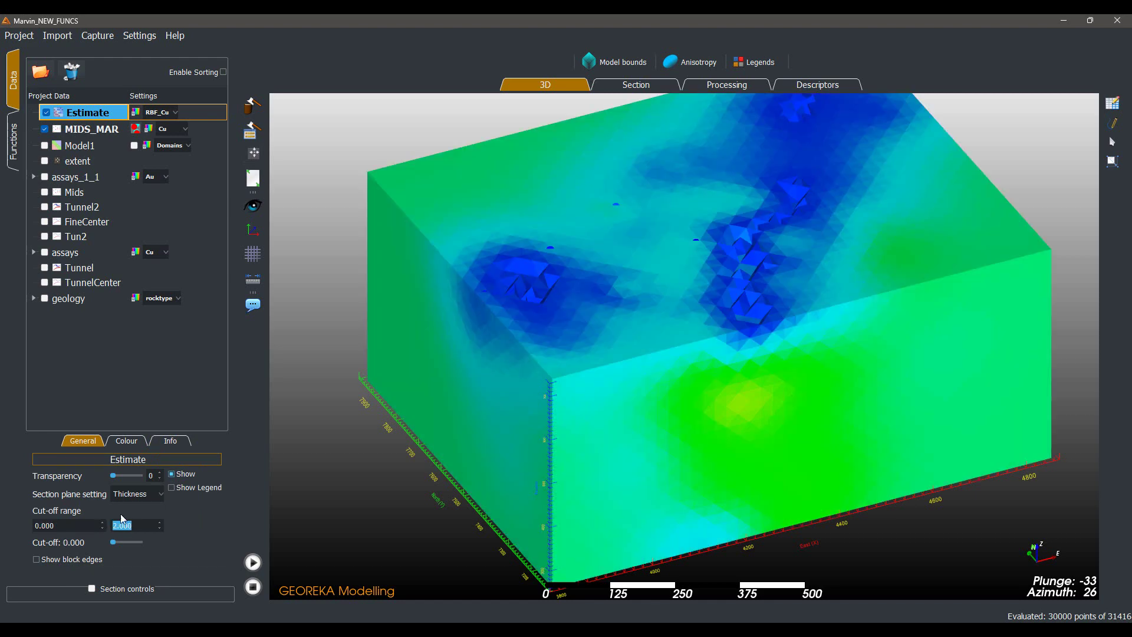
pyautogui.click(169, 443)
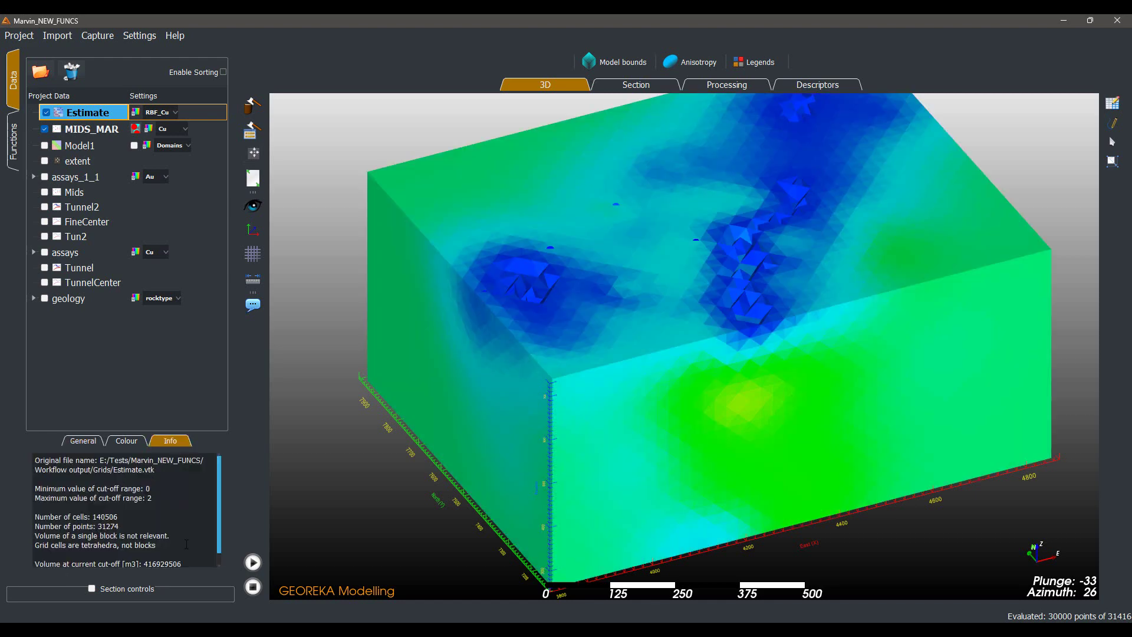
pyautogui.scroll(-1, 186, 544)
pyautogui.tripleClick(170, 561)
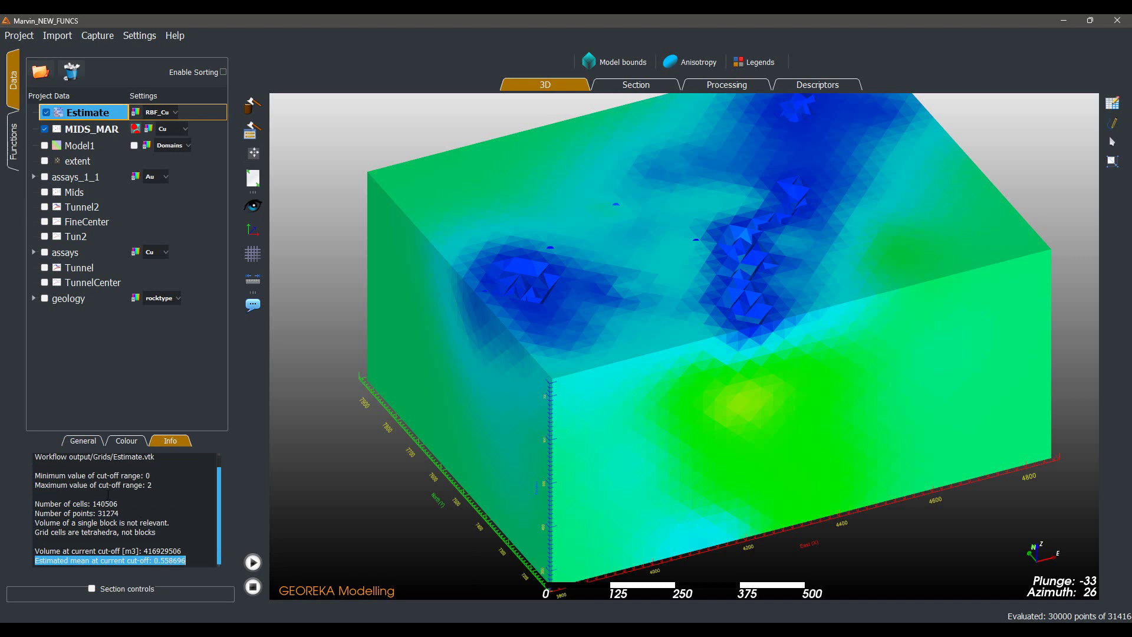
# - Try a lower cut-off limit of 2 for the RBF_Cu estimate, set it to 1 instead and inspect the shape
pyautogui.click(80, 443)
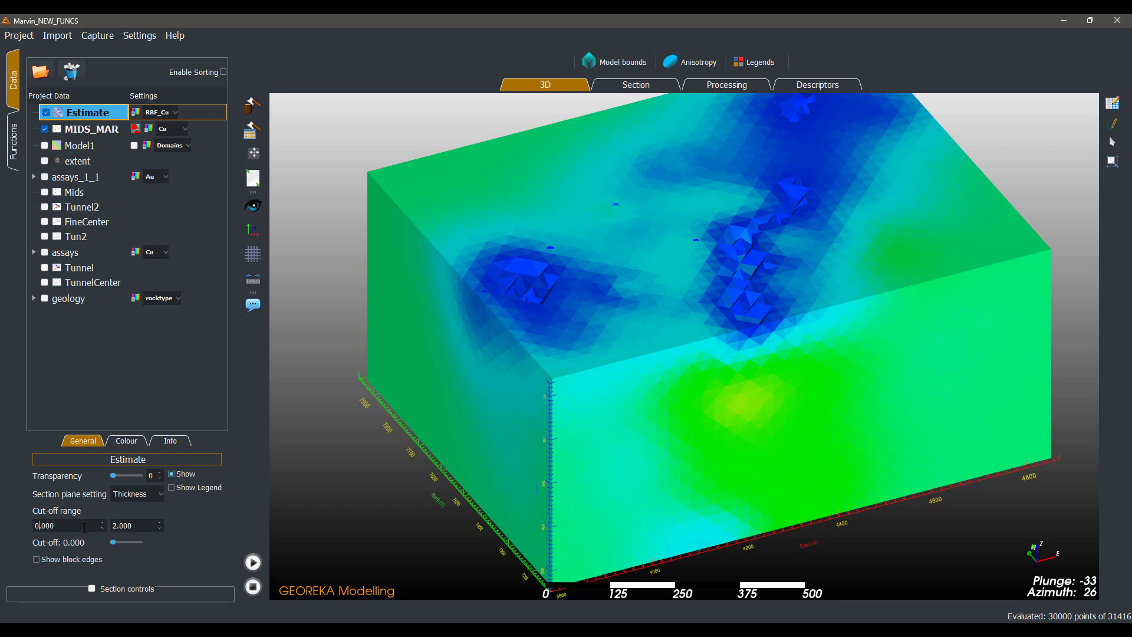
pyautogui.hotkey('ctrl', 'a')
pyautogui.write('2')
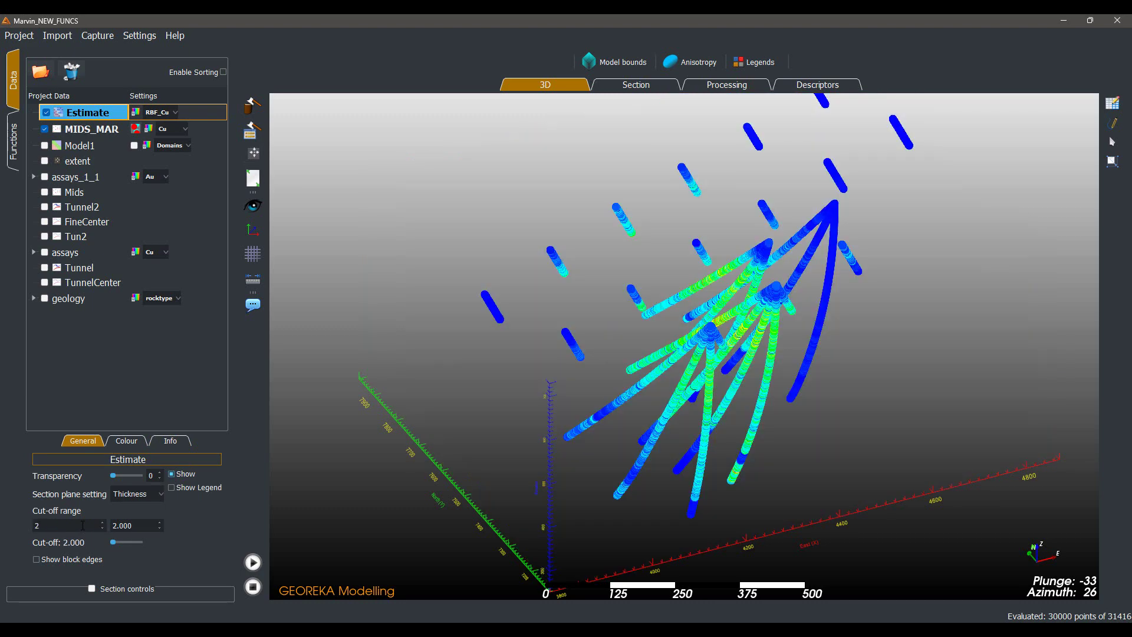
pyautogui.write('1')
pyautogui.moveTo(664, 514); pyautogui.dragTo(586, 494)
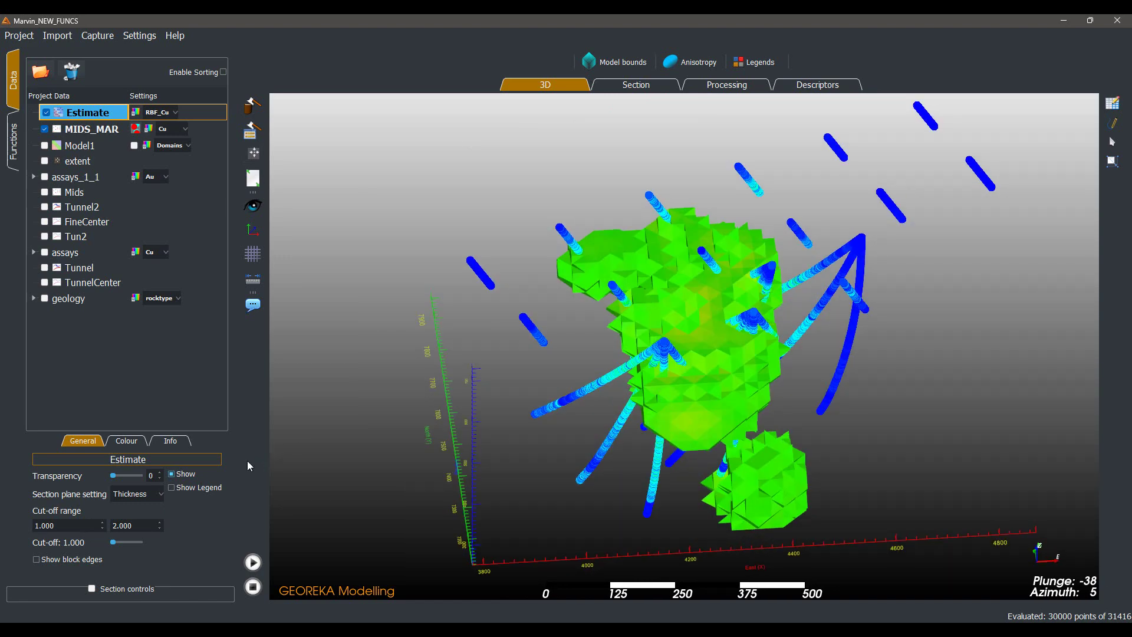
# - Display the Estimate model by ML_Cu and set its lower cut-off limit to 1
pyautogui.click(169, 116)
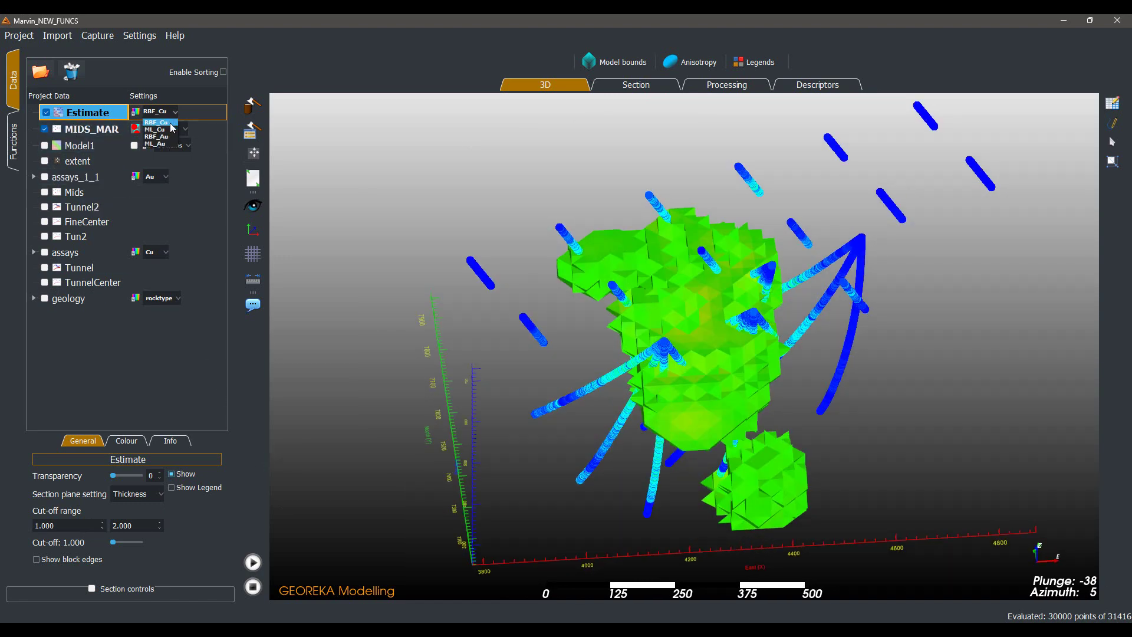
pyautogui.click(170, 132)
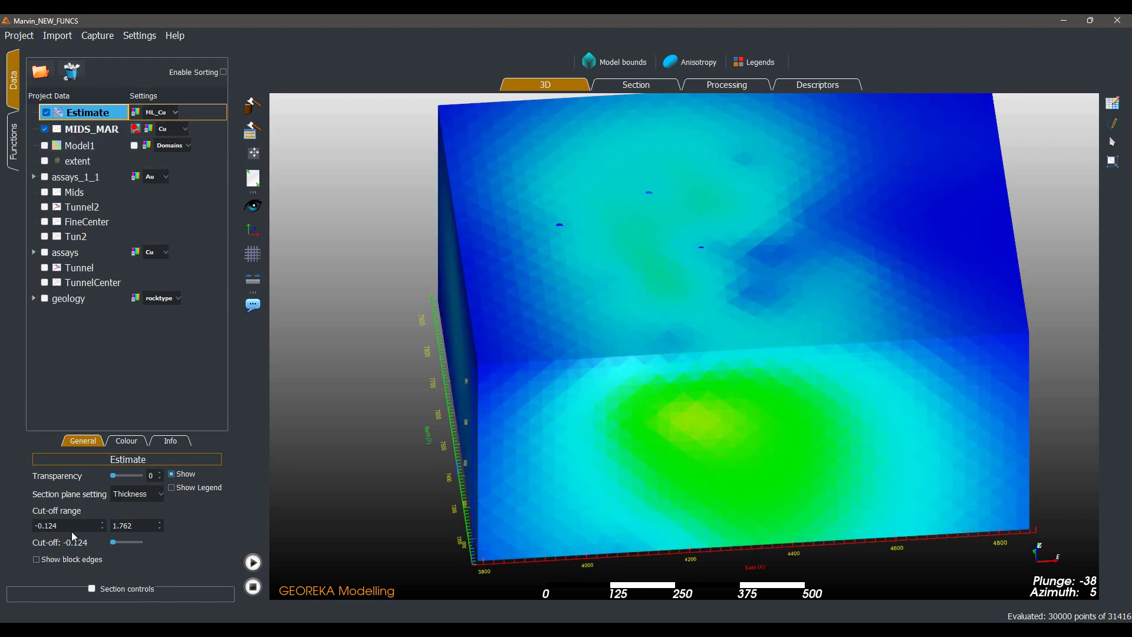
pyautogui.tripleClick(77, 527)
pyautogui.write('1')
pyautogui.press('Return')
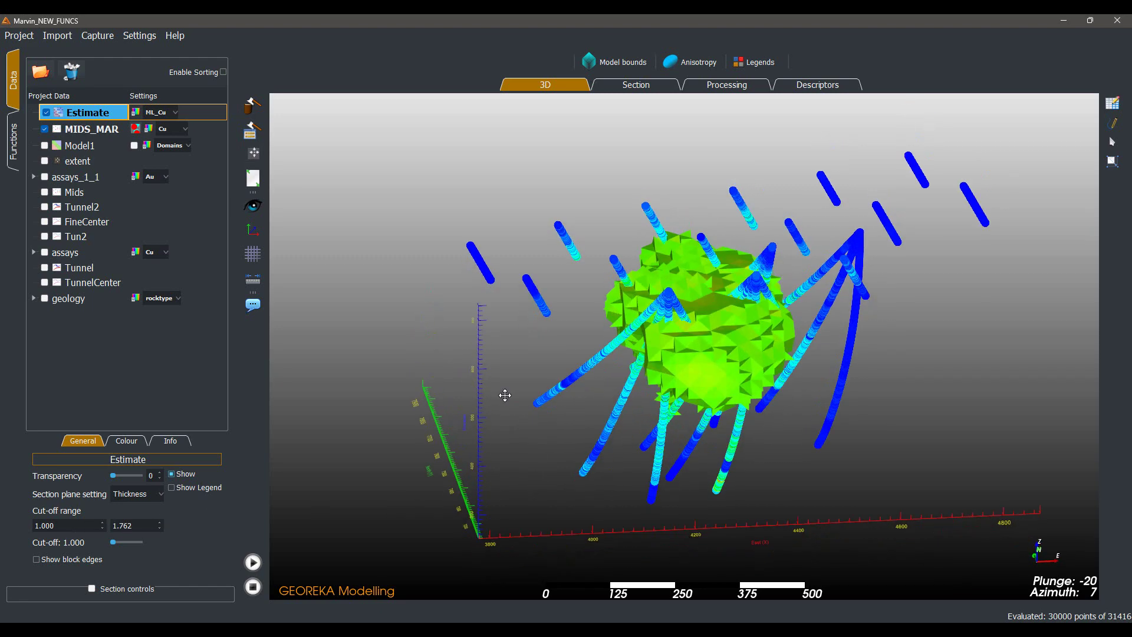
# - Inspect the ML_Cu shape and read its volume and estimated mean at the current cut-off
pyautogui.moveTo(505, 395); pyautogui.dragTo(538, 450)
pyautogui.click(169, 440)
pyautogui.scroll(-1, 170, 517)
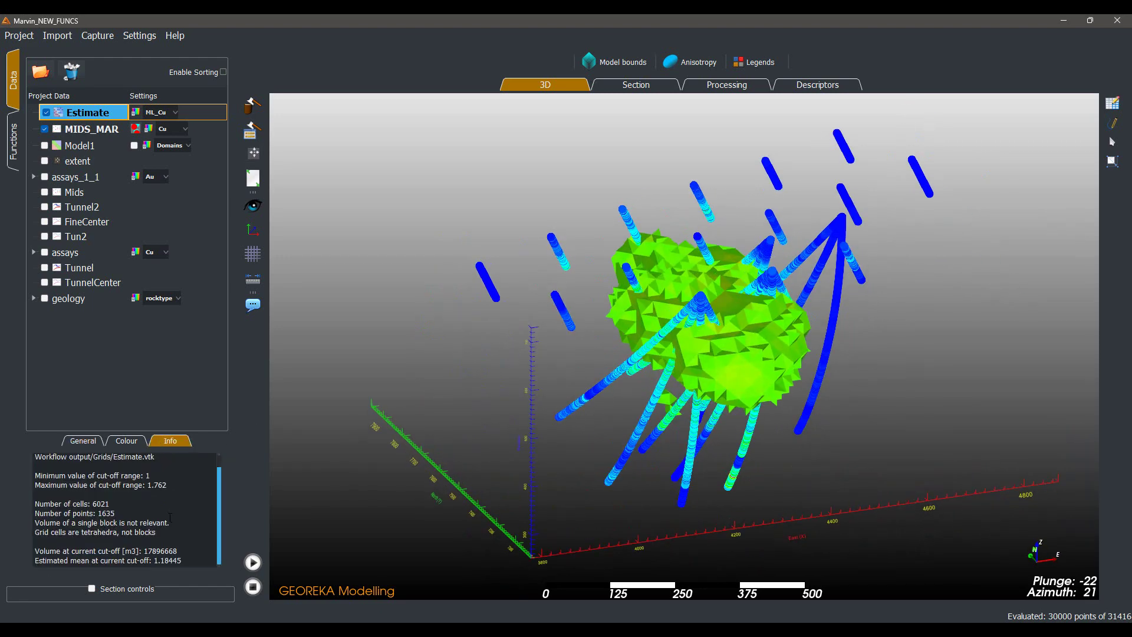
pyautogui.tripleClick(171, 560)
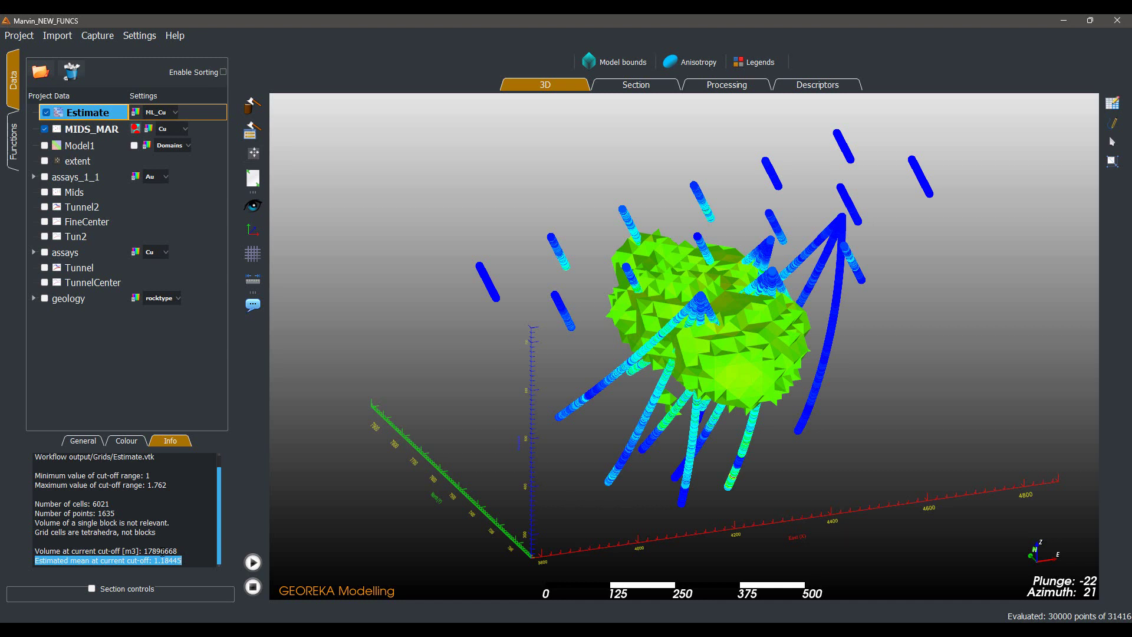
pyautogui.doubleClick(162, 552)
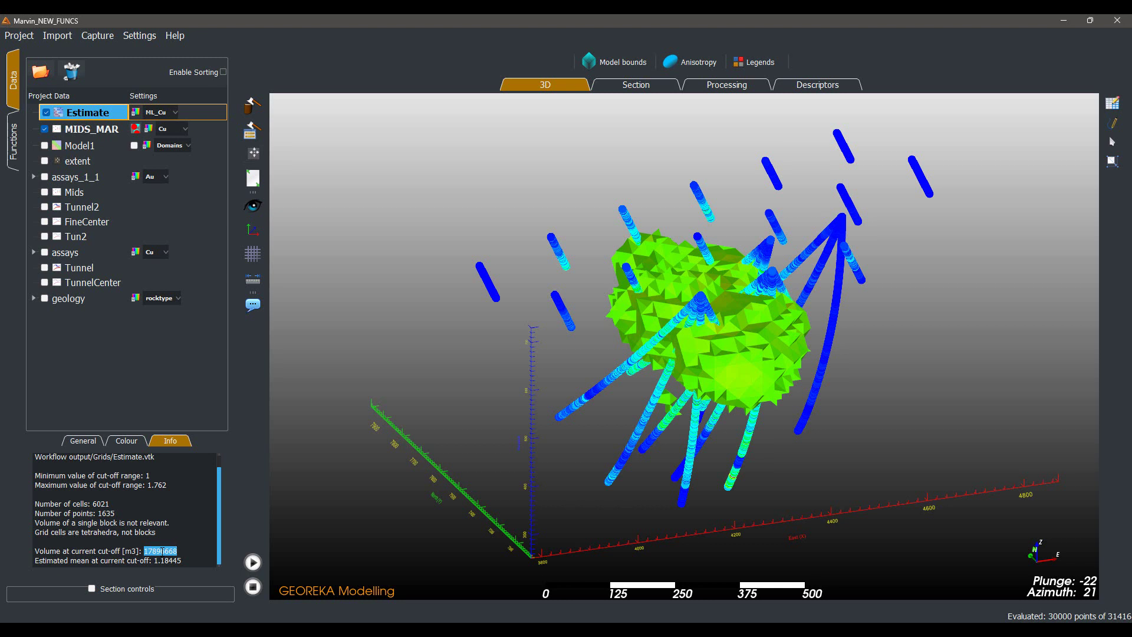
pyautogui.click(81, 441)
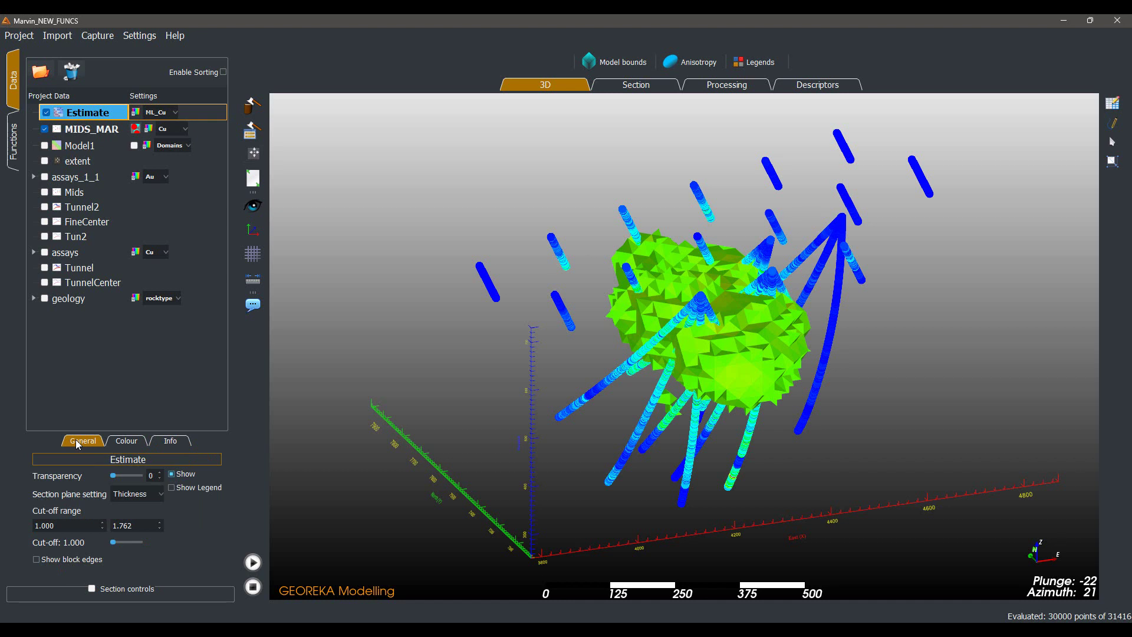
# - Hide the Estimate model and show Model1 with the drillhole data, viewing it from a lower angle
pyautogui.click(46, 112)
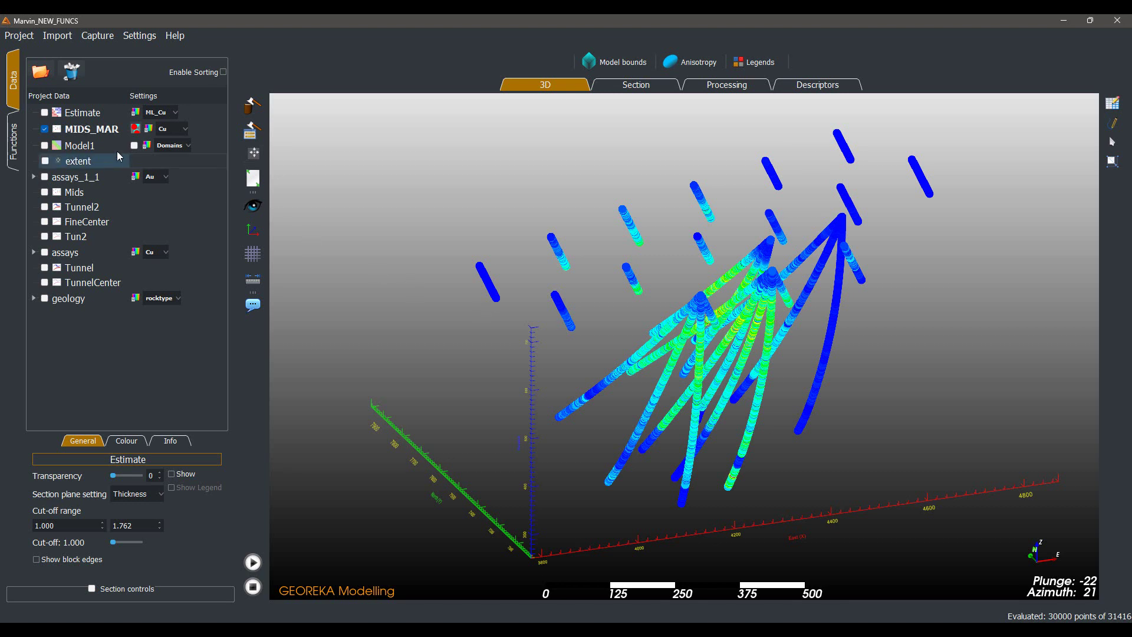
pyautogui.click(44, 146)
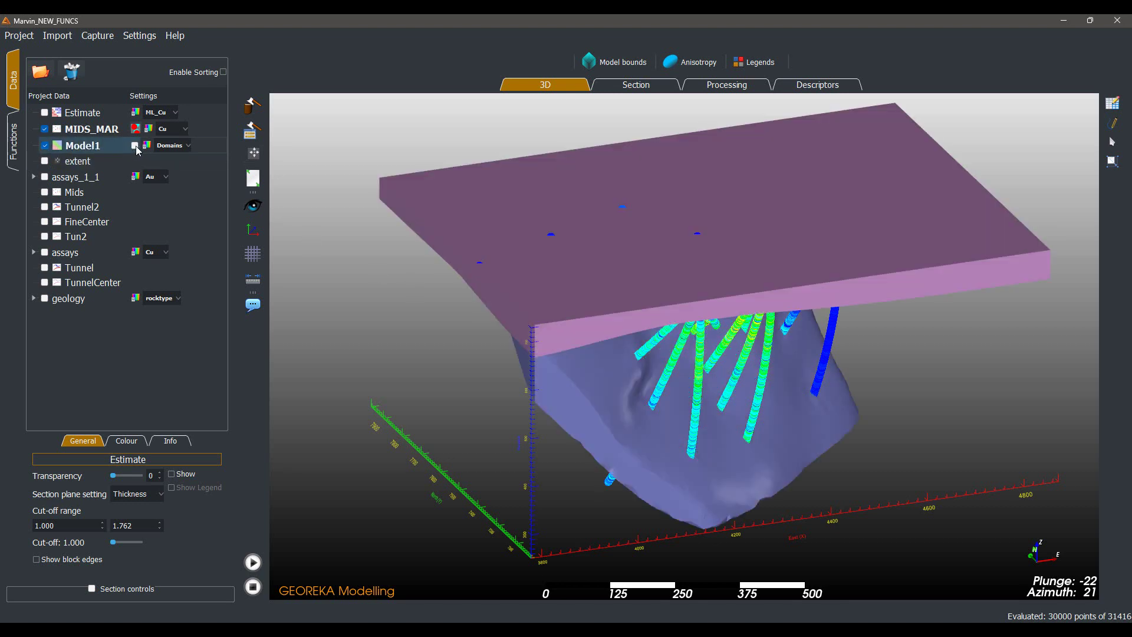
pyautogui.moveTo(430, 330); pyautogui.dragTo(374, 268)
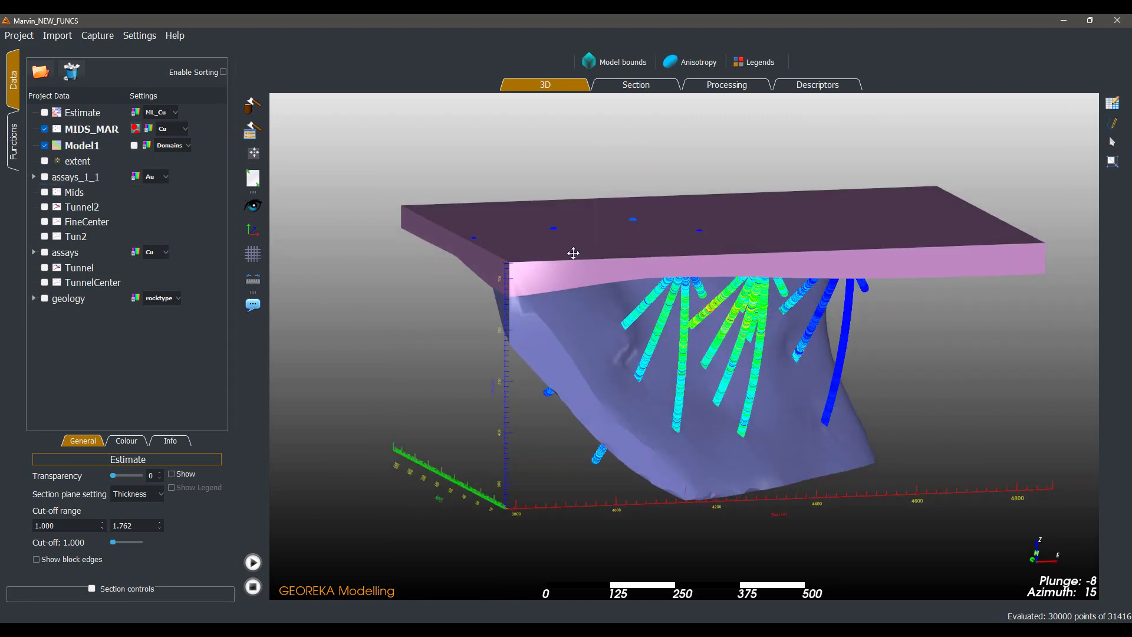
# - Hide the OX category of Model1's Domains and inspect the remaining domain from the side
pyautogui.click(151, 147)
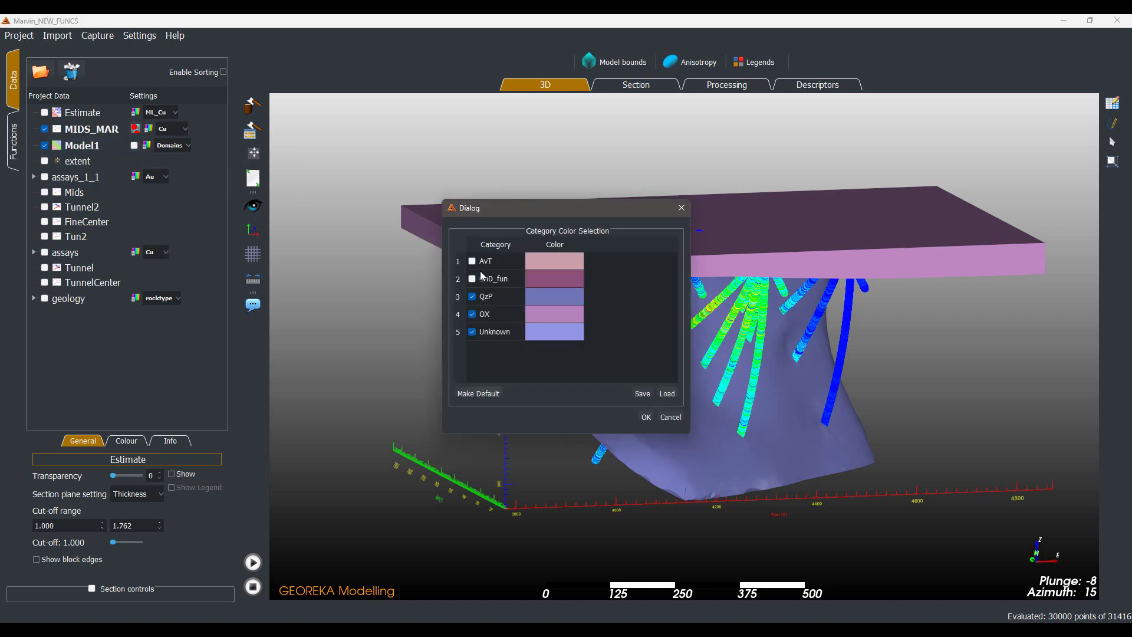
pyautogui.click(473, 315)
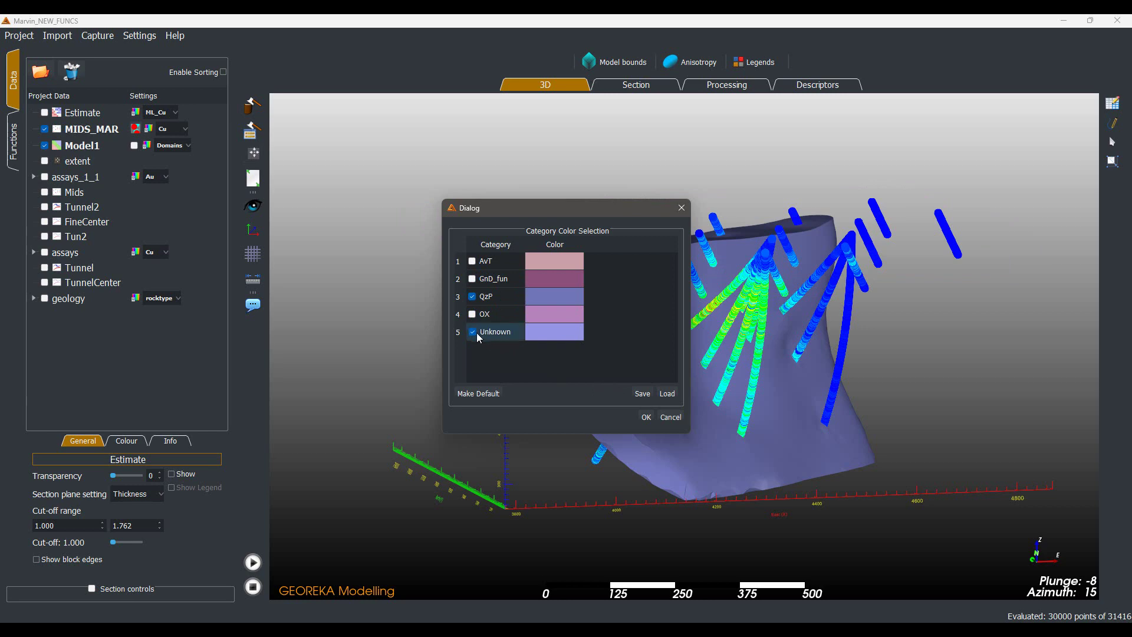
pyautogui.click(646, 417)
pyautogui.moveTo(645, 412); pyautogui.dragTo(422, 353)
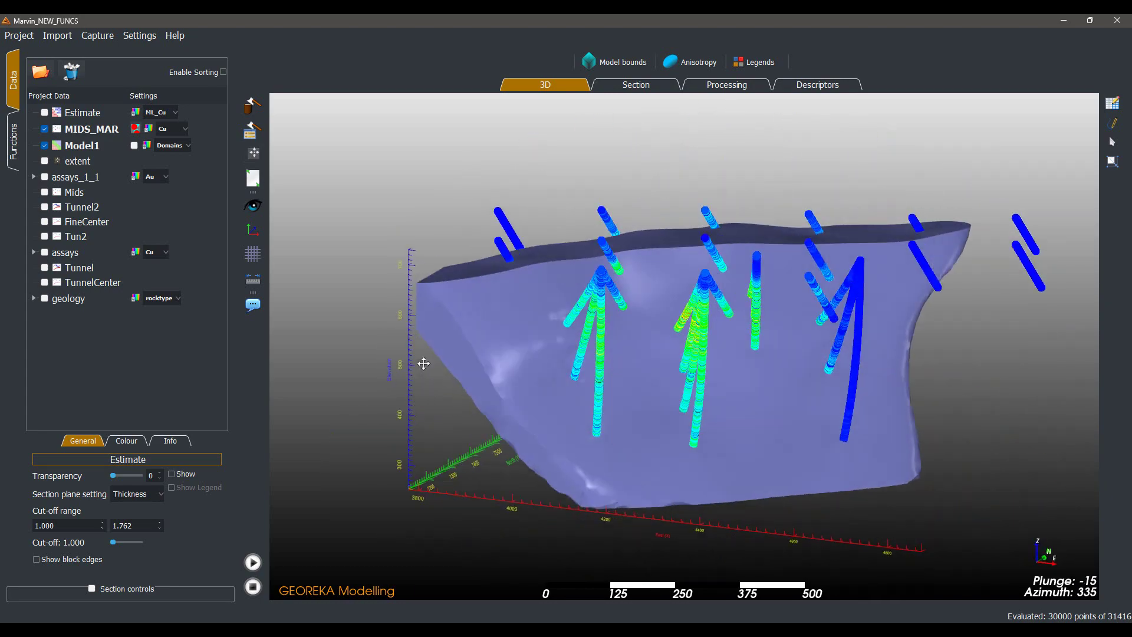
# - Clear the processing workflow canvas and set its data option to Only Visible Data, accepting the notice
pyautogui.click(717, 89)
pyautogui.click(621, 110)
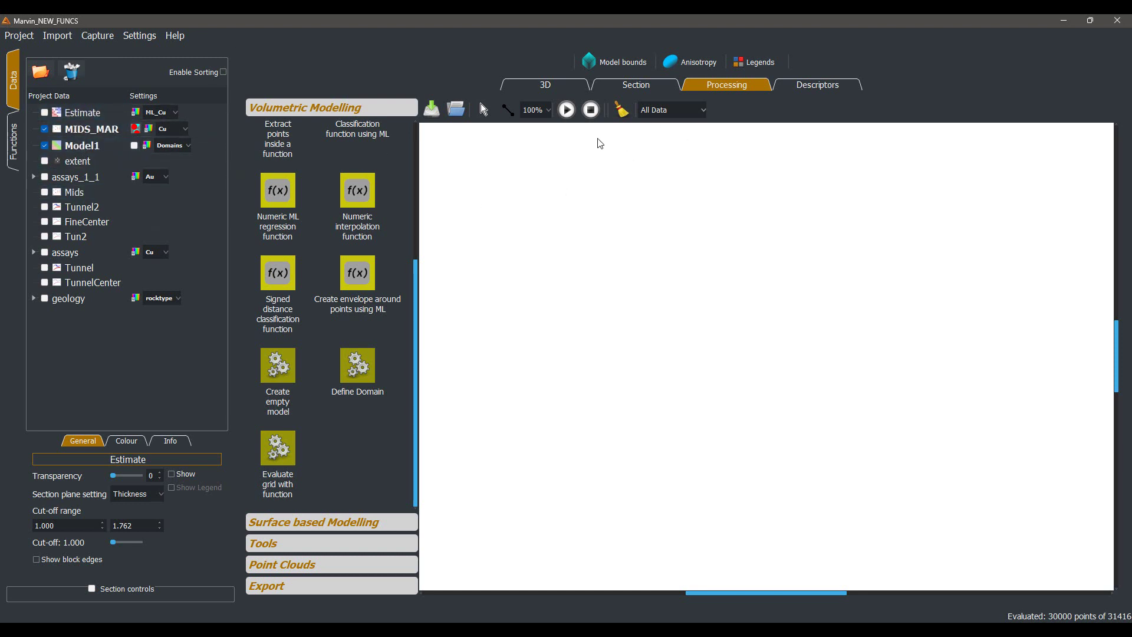
pyautogui.click(678, 109)
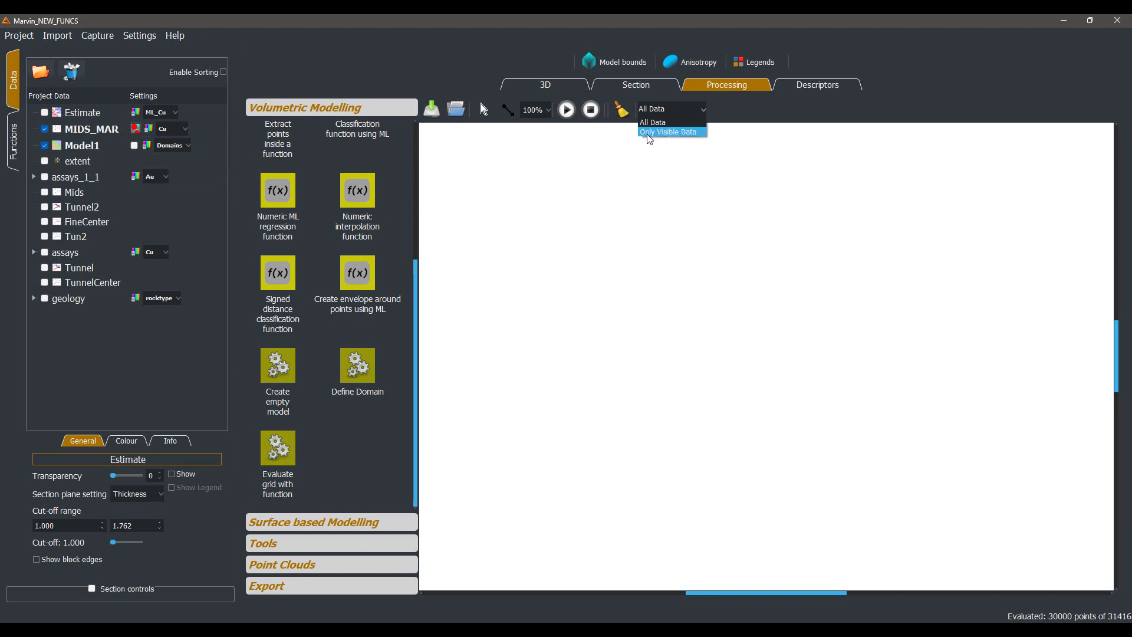
pyautogui.click(675, 132)
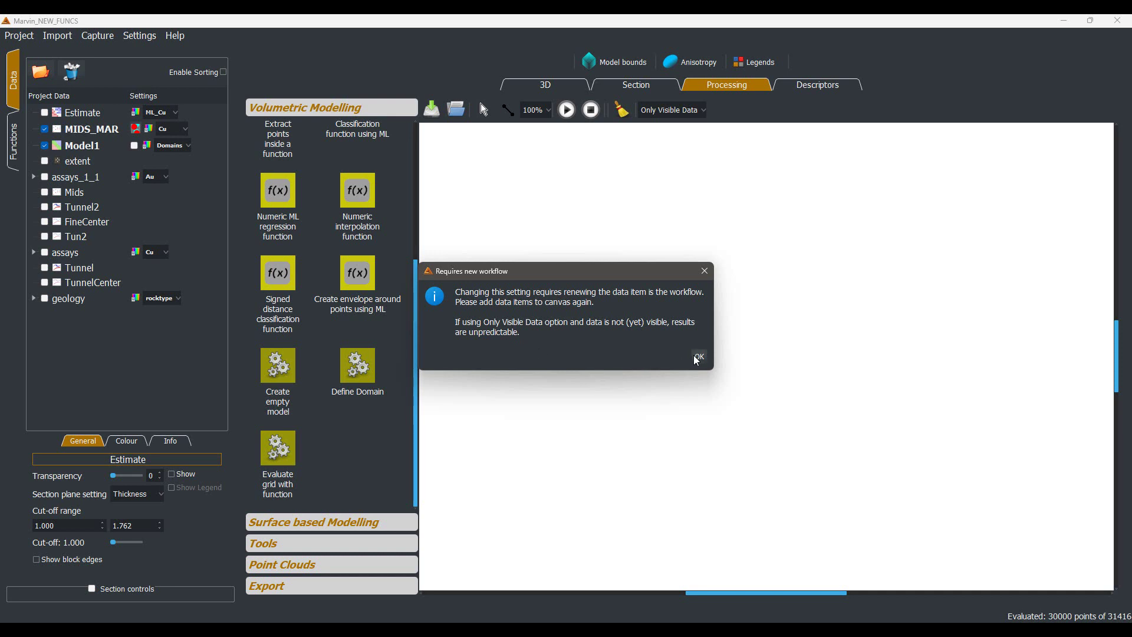
pyautogui.click(698, 357)
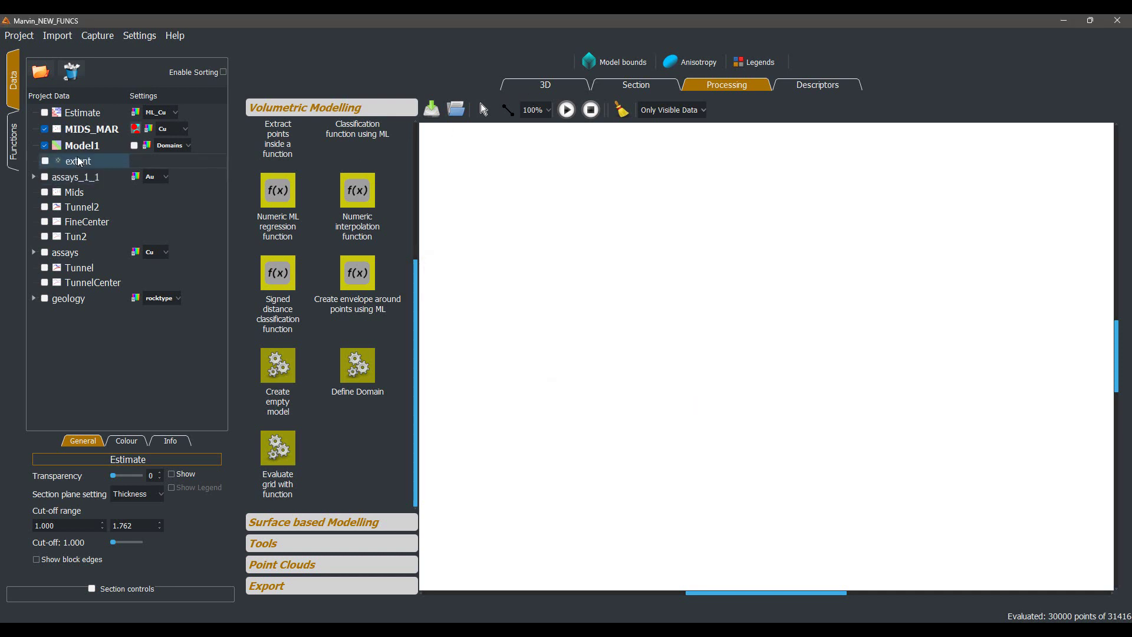
# - Add Model1 to the workflow canvas as a data node and return to the 3D view
pyautogui.moveTo(81, 146); pyautogui.dragTo(532, 318)
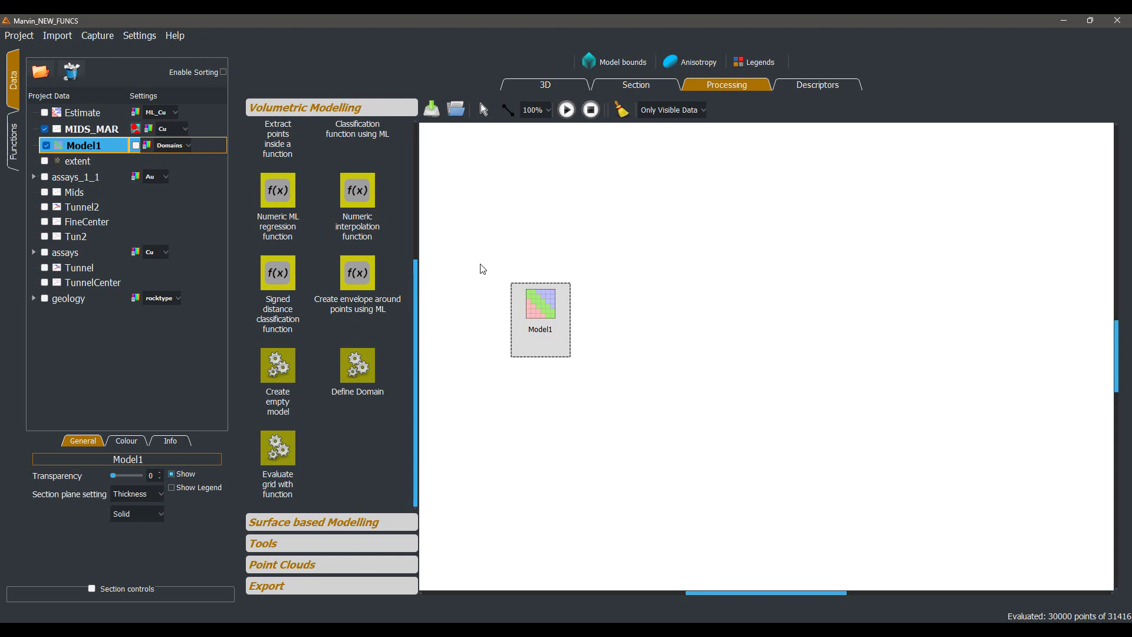
pyautogui.click(521, 89)
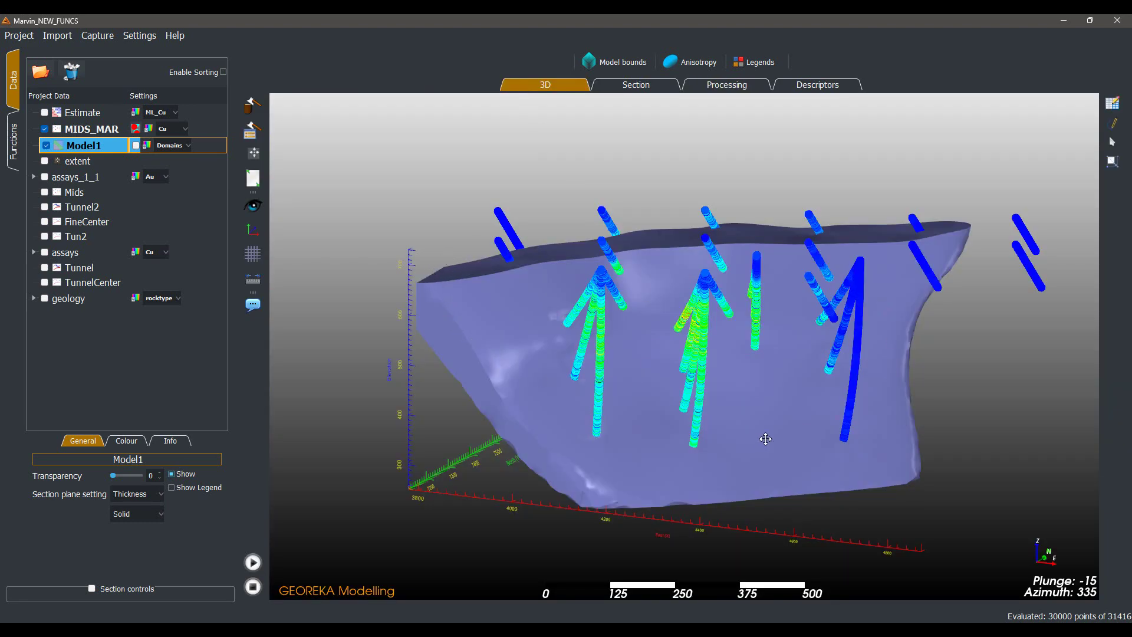
# - Add an Evaluate grid with function node to the workflow canvas and connect the Model1 node to it
pyautogui.moveTo(766, 438); pyautogui.dragTo(747, 230)
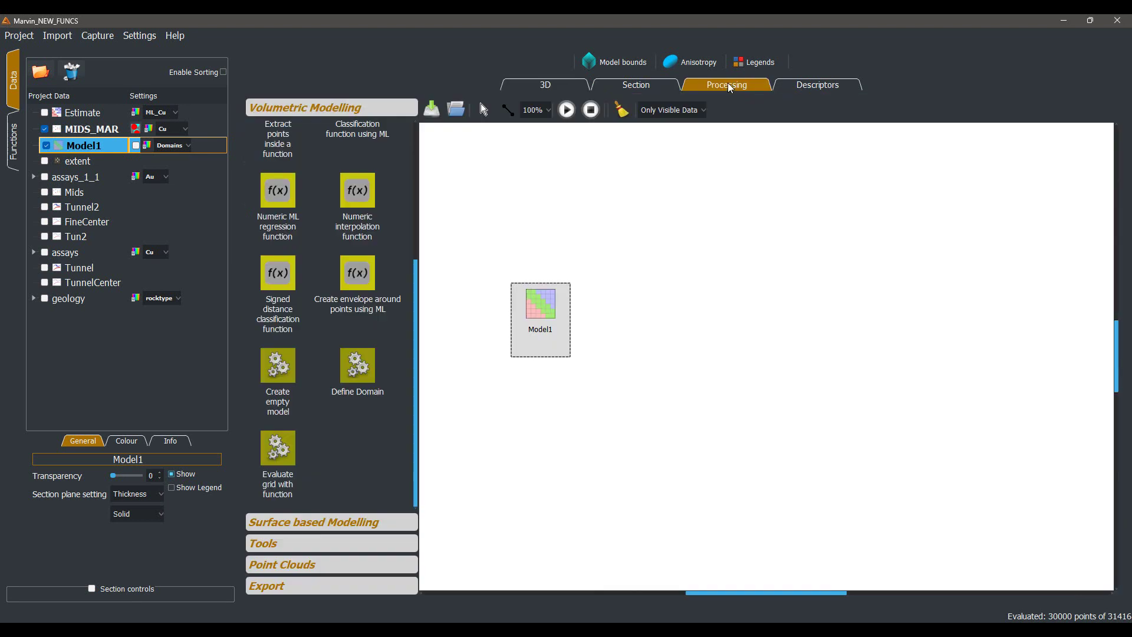
pyautogui.click(727, 89)
pyautogui.moveTo(277, 448); pyautogui.dragTo(674, 337)
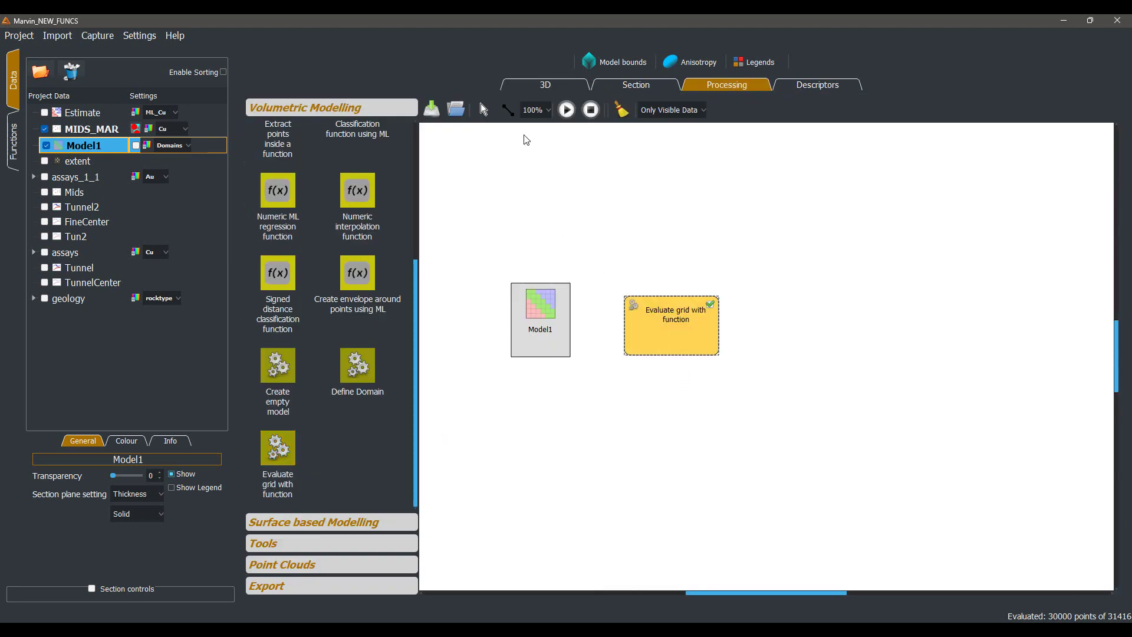
pyautogui.moveTo(529, 317); pyautogui.dragTo(651, 328)
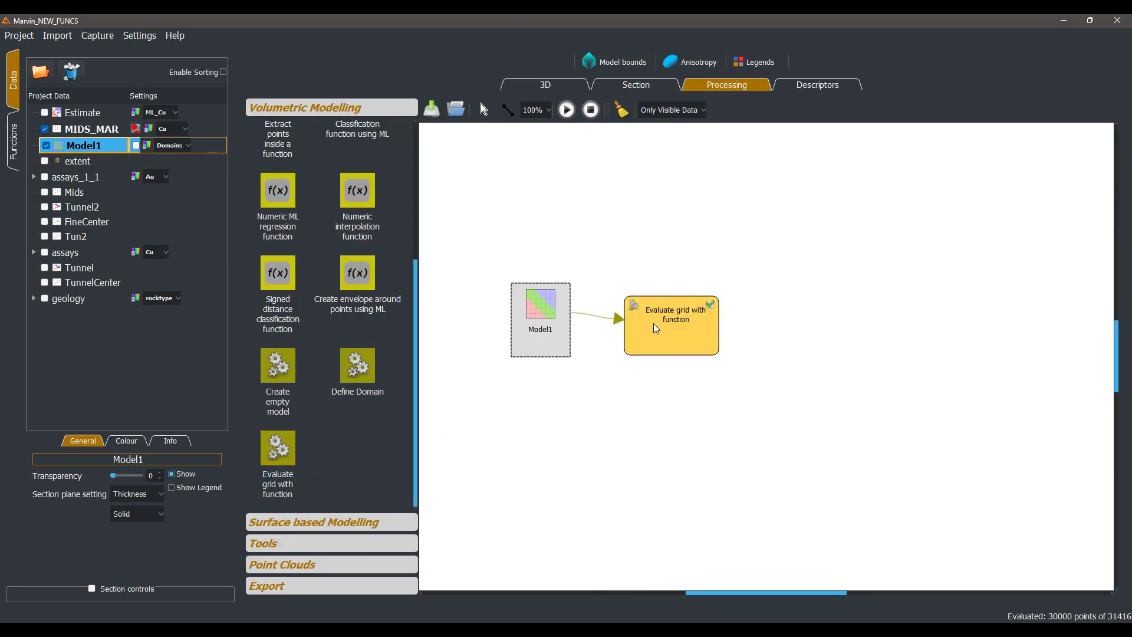
# - Name the evaluation output Eval_QzP and select the ML_Au, ML_Cu, RBF_Au and RBF_Cu functions for it
pyautogui.write('E')
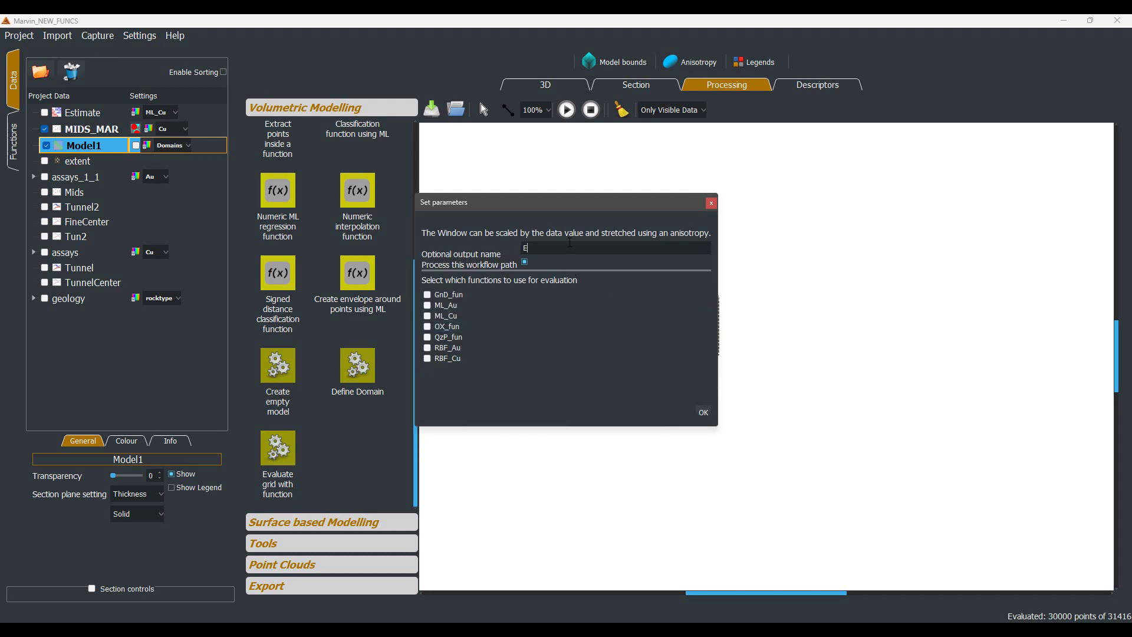
pyautogui.write('val_QzP')
pyautogui.click(427, 305)
pyautogui.click(427, 317)
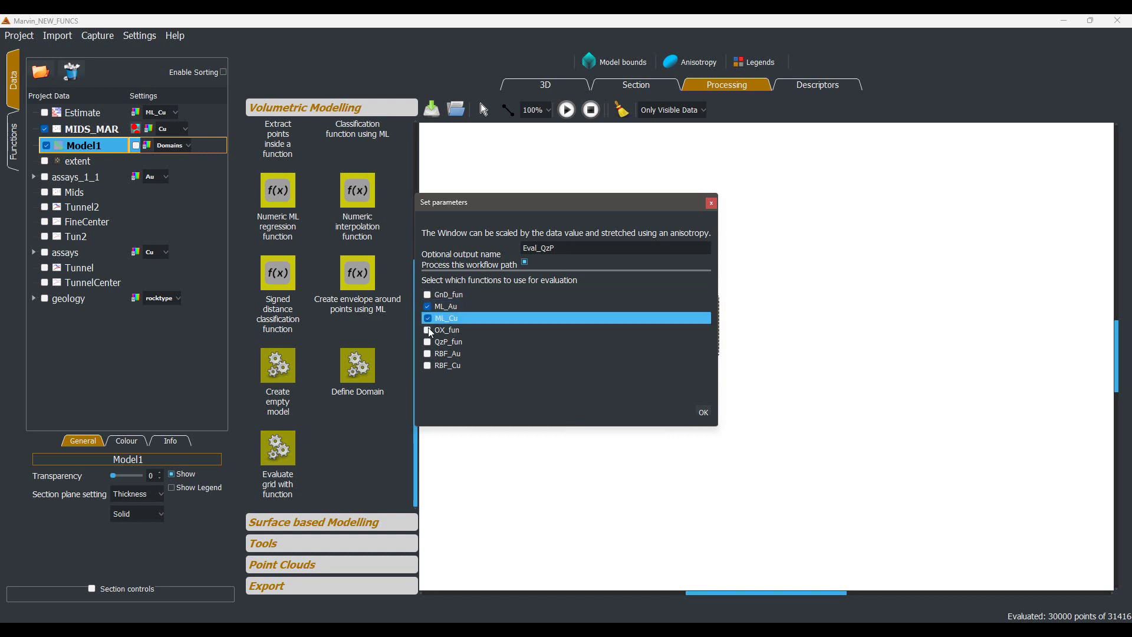
pyautogui.click(428, 353)
pyautogui.click(428, 366)
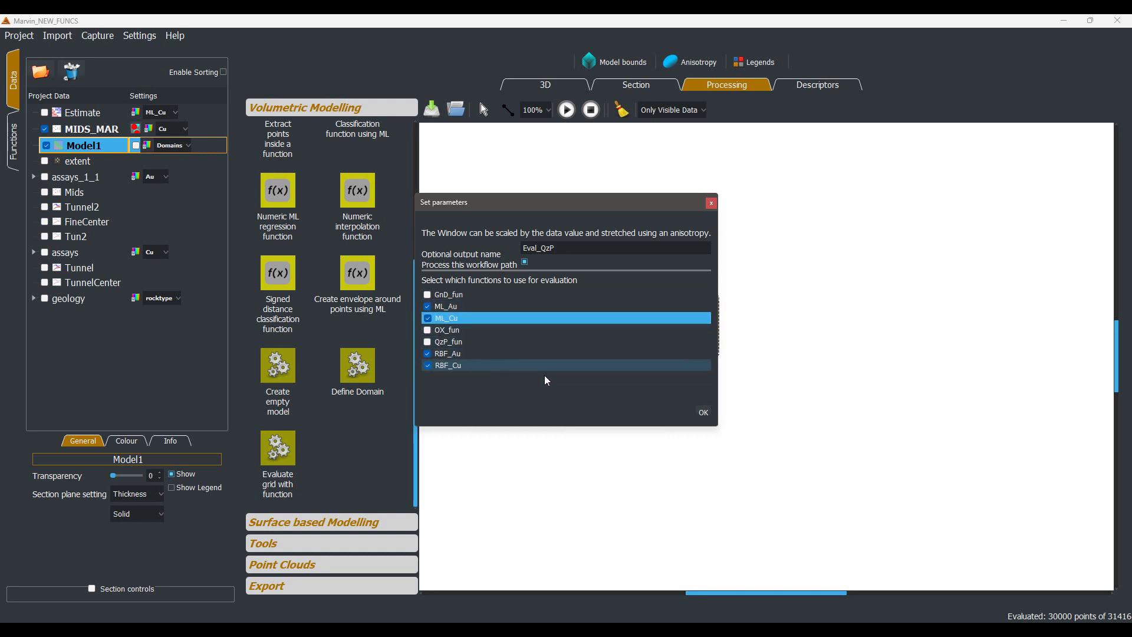
pyautogui.click(703, 413)
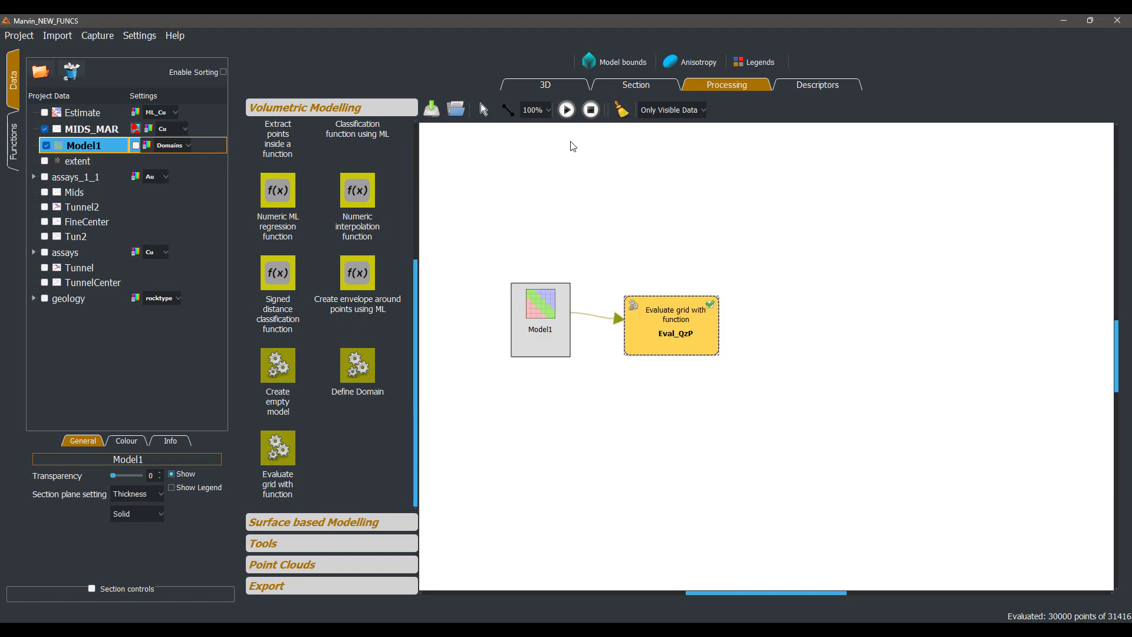
# - Run the workflow and view the evaluated Eval_QzP domain in 3D from several angles
pyautogui.click(566, 112)
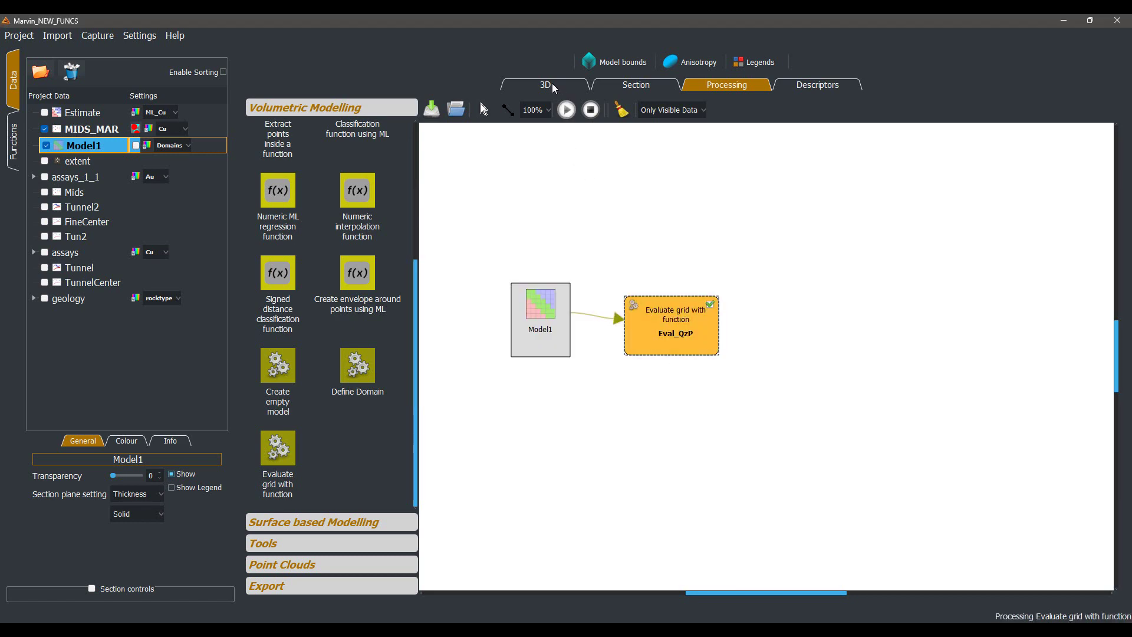
pyautogui.click(553, 86)
pyautogui.moveTo(322, 253); pyautogui.dragTo(397, 267)
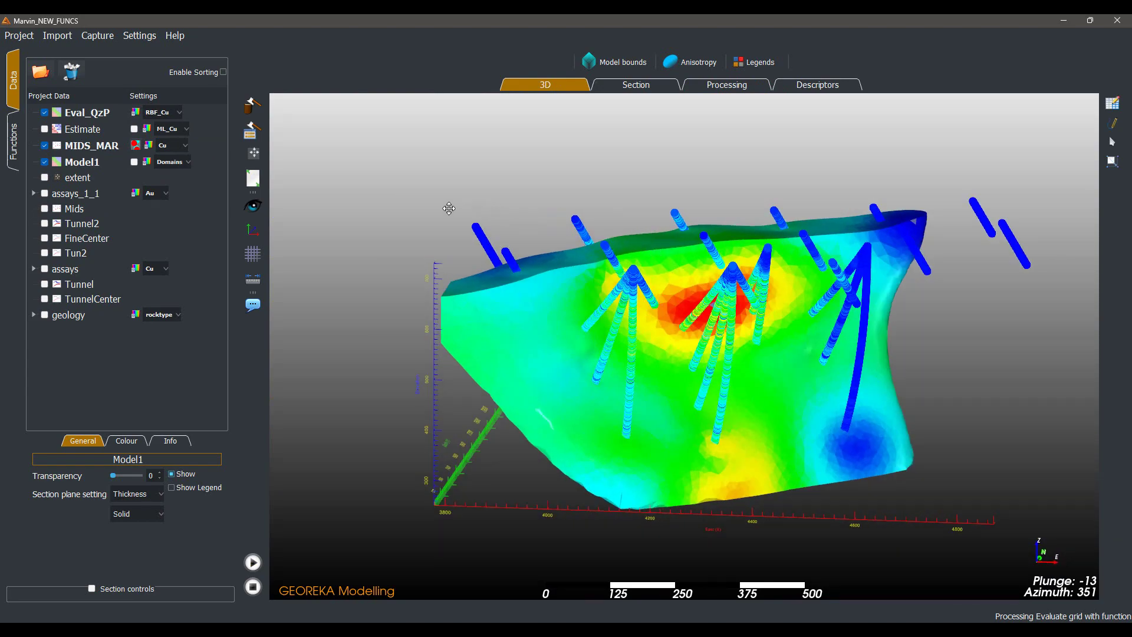
pyautogui.moveTo(399, 206); pyautogui.dragTo(545, 197)
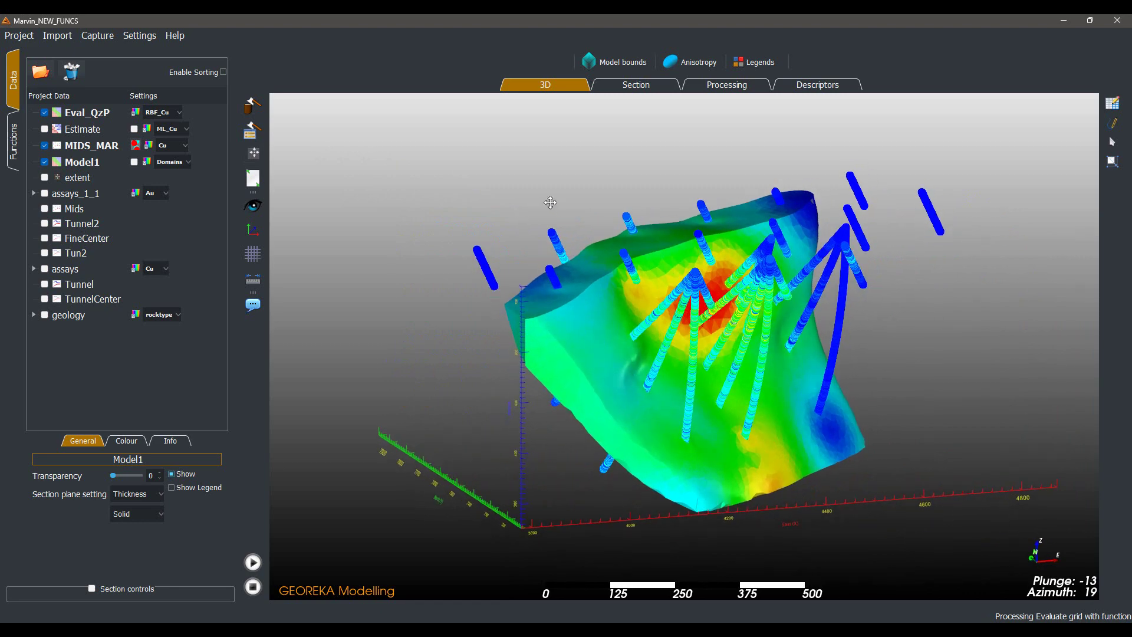
pyautogui.click(736, 88)
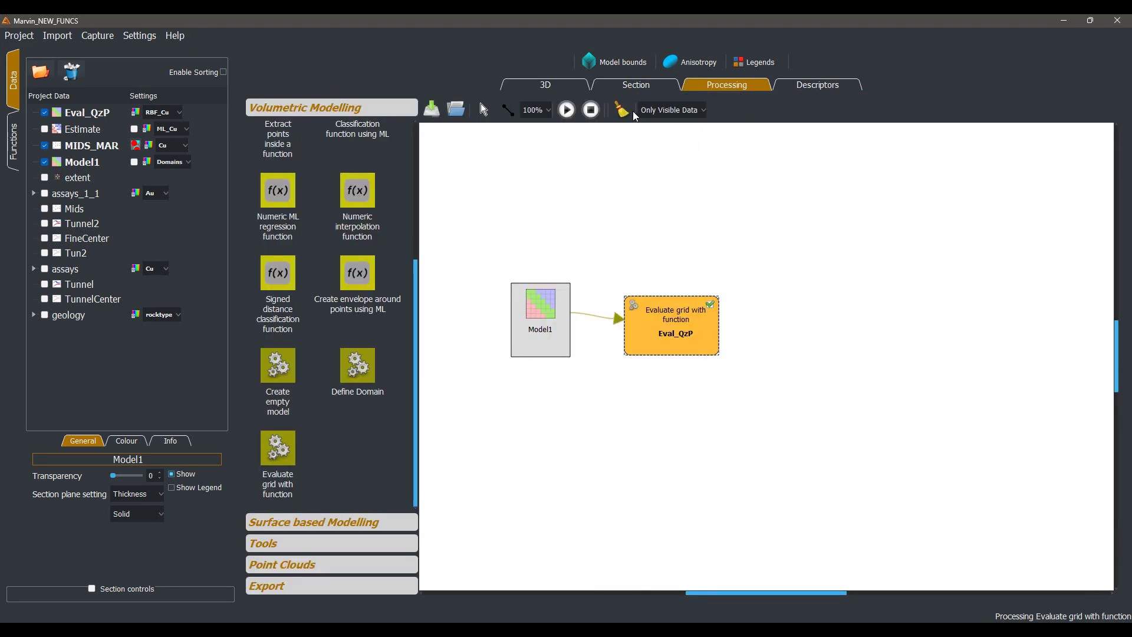
pyautogui.click(553, 87)
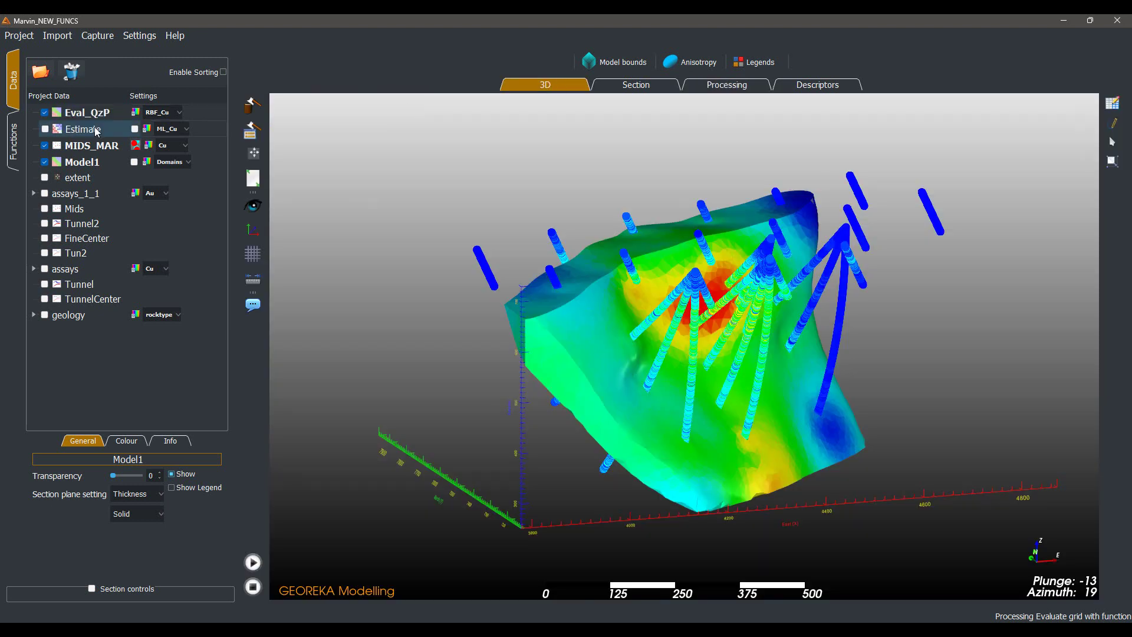
# - Show the full Estimate model for comparison by lowering its minimum cut-off to -1.000, and hide it again
pyautogui.click(46, 129)
pyautogui.click(70, 131)
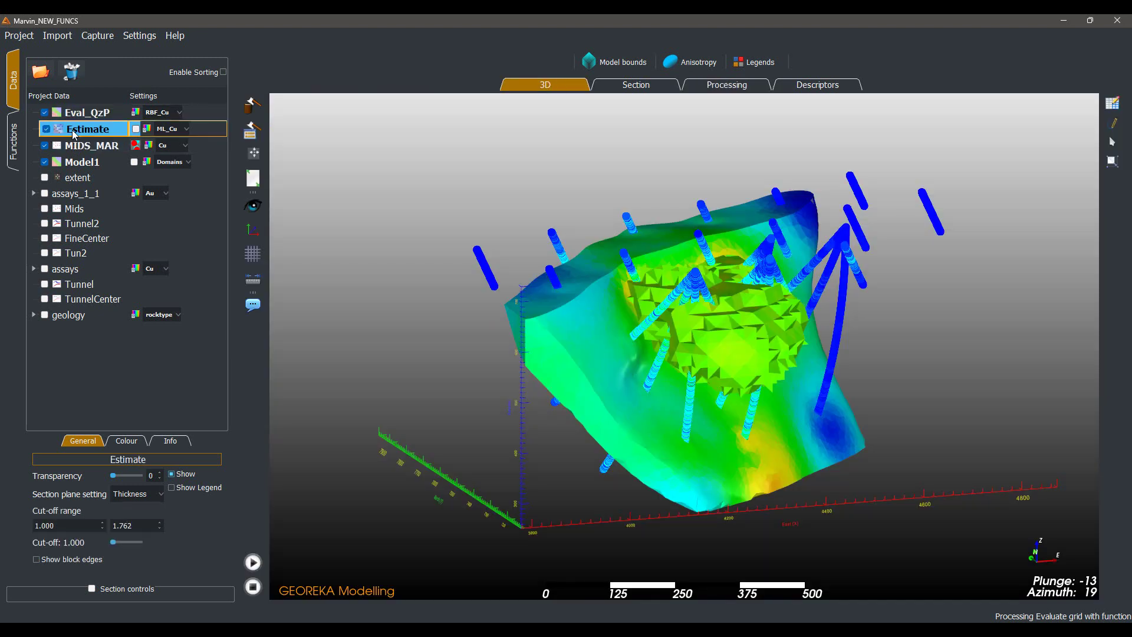
pyautogui.scroll(-1, 75, 526)
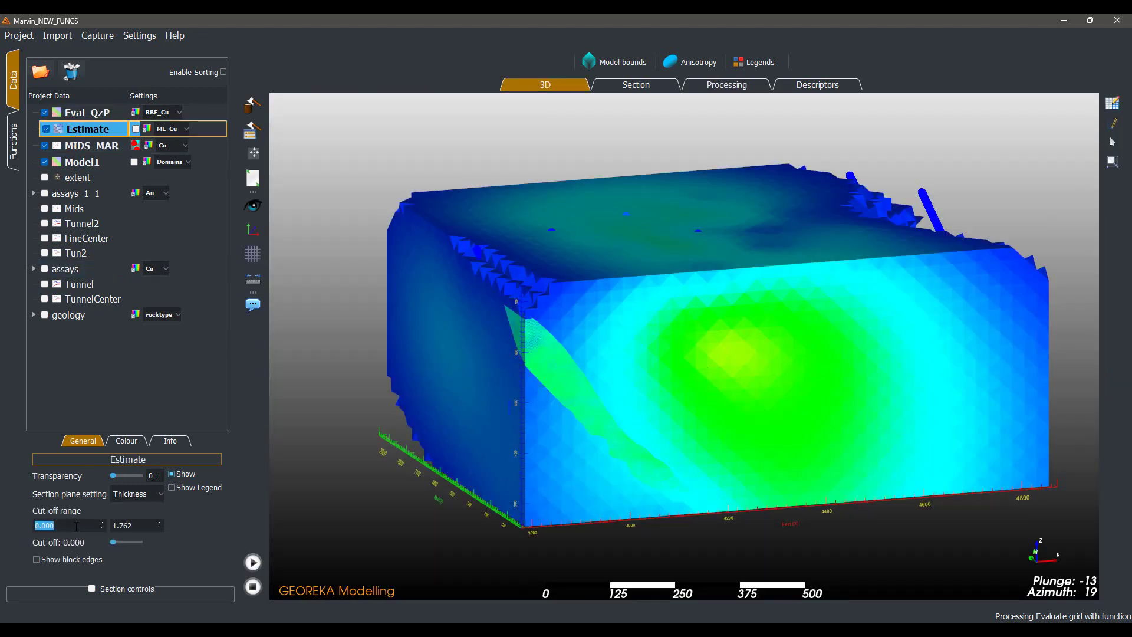
pyautogui.scroll(-1, 82, 521)
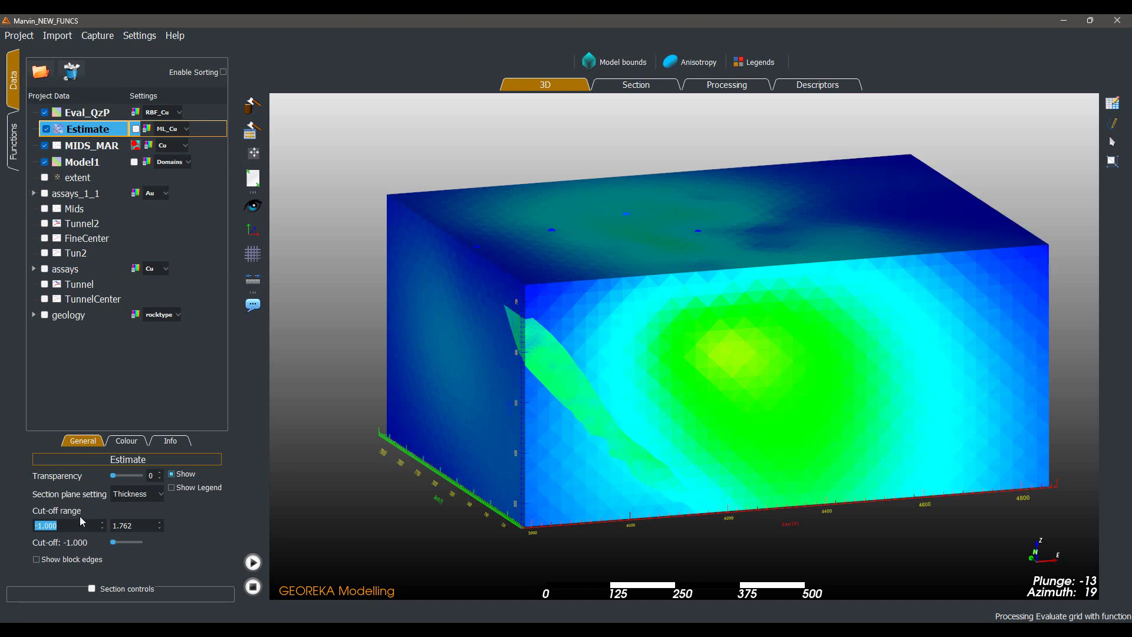
pyautogui.click(48, 129)
# - Set the lower cut-off of Eval_QzP to 1 and hide Model1 to isolate the higher-grade RBF_Cu zones
pyautogui.moveTo(796, 373); pyautogui.dragTo(659, 376)
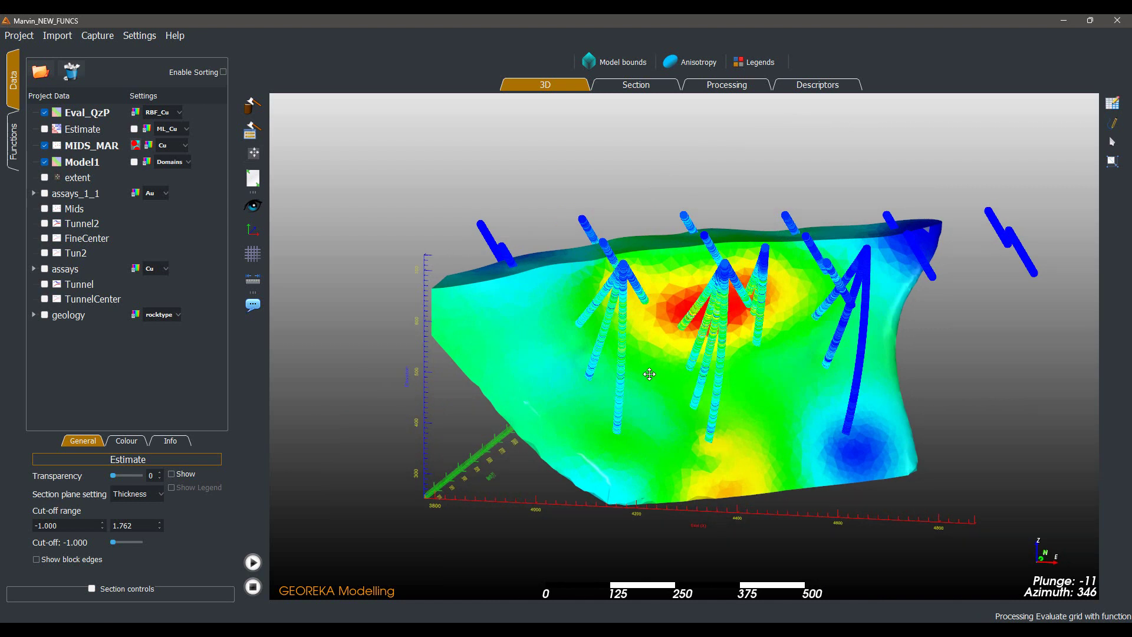
pyautogui.scroll(2, 615, 373)
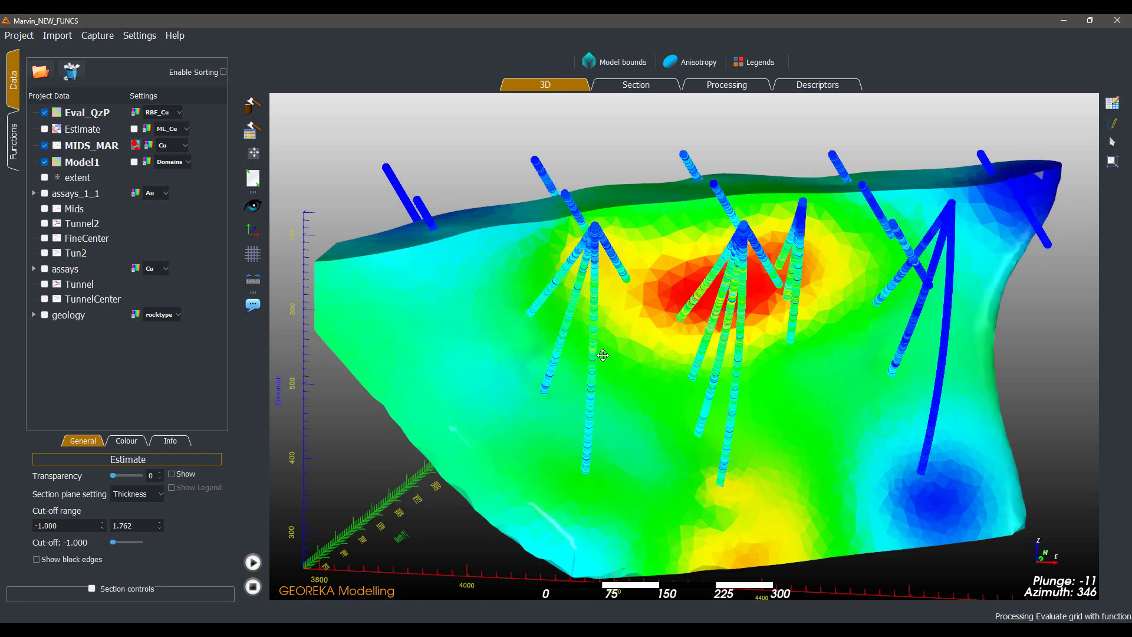
pyautogui.moveTo(602, 354); pyautogui.dragTo(646, 359)
pyautogui.click(80, 111)
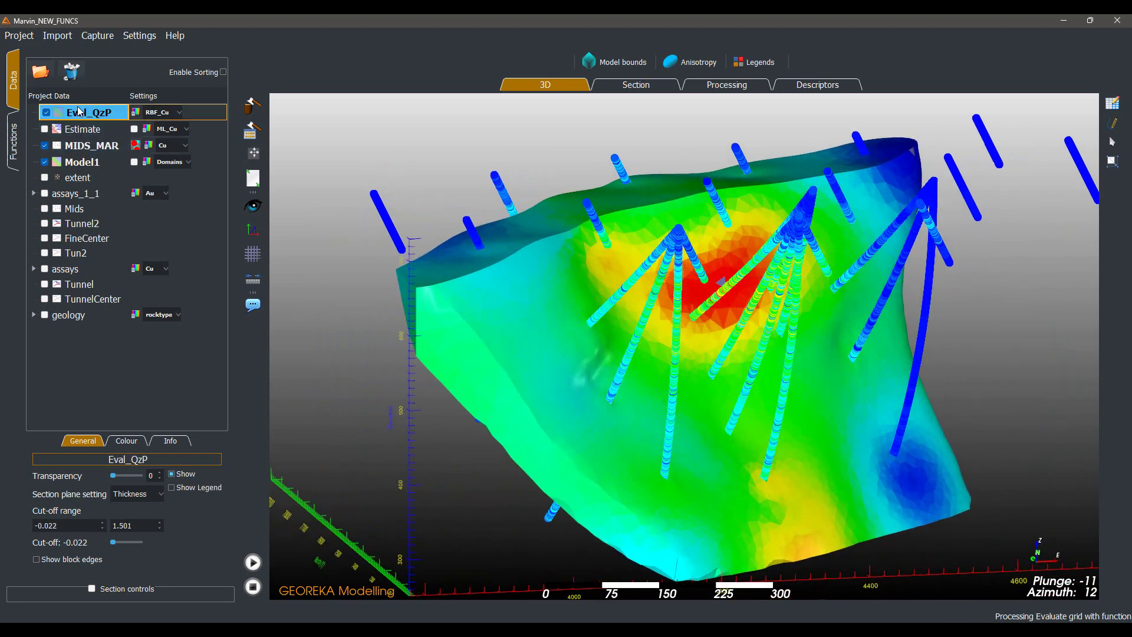
pyautogui.tripleClick(79, 527)
pyautogui.write('1')
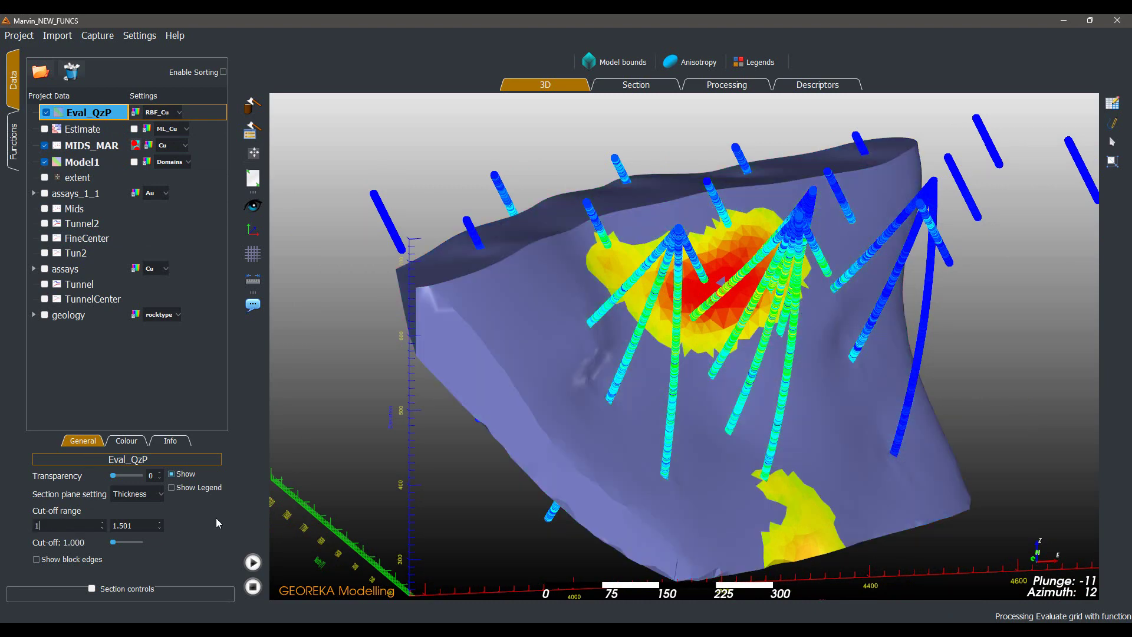
pyautogui.click(45, 162)
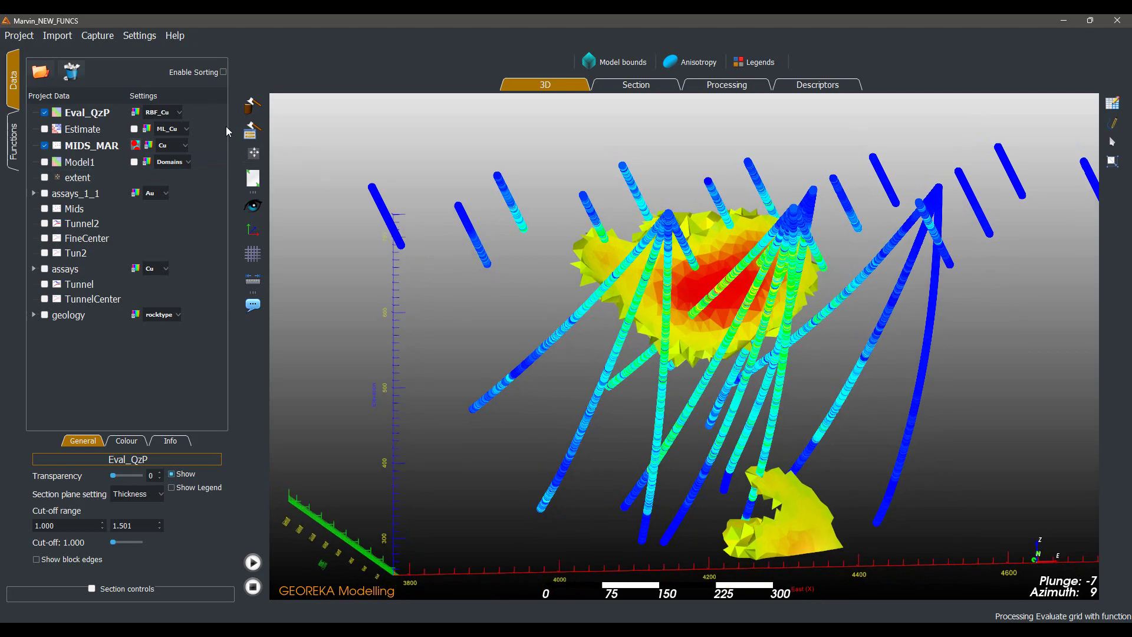
# - Examine the Eval_QzP shells from the side and read their volume and estimated mean at the current cut-off
pyautogui.moveTo(491, 282); pyautogui.dragTo(268, 471)
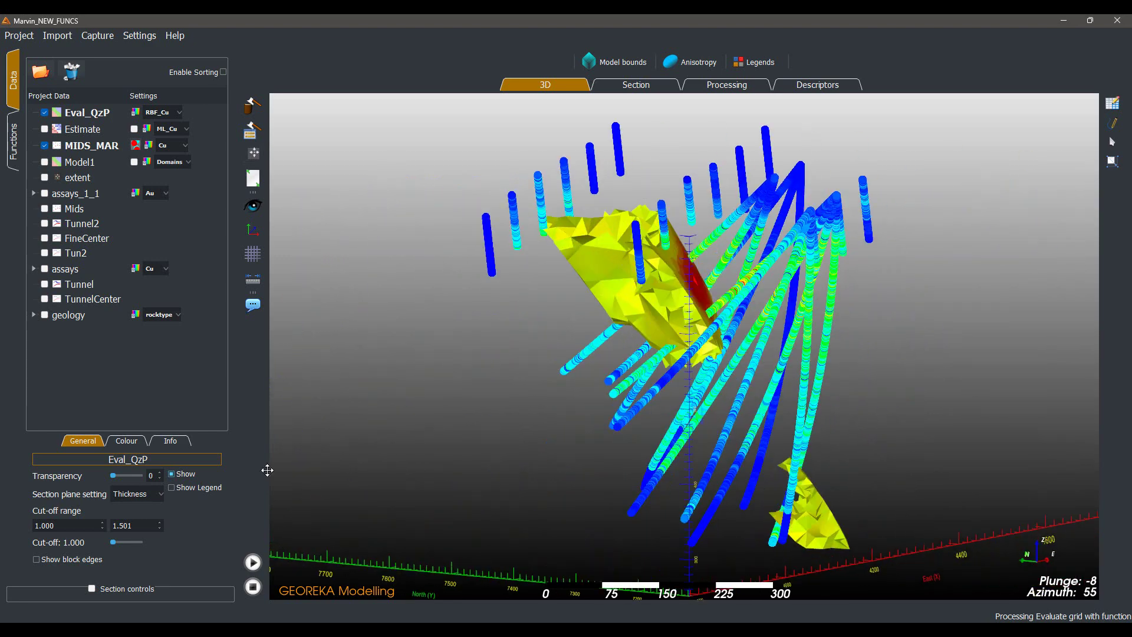
pyautogui.click(170, 441)
pyautogui.scroll(-1, 193, 559)
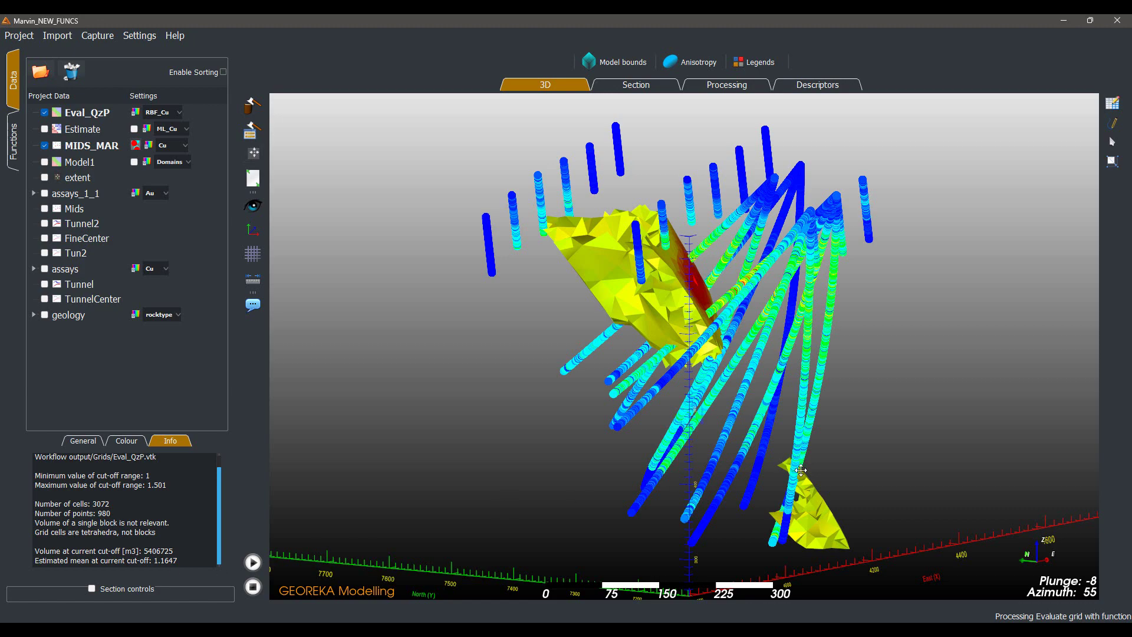
pyautogui.moveTo(896, 414); pyautogui.dragTo(686, 436)
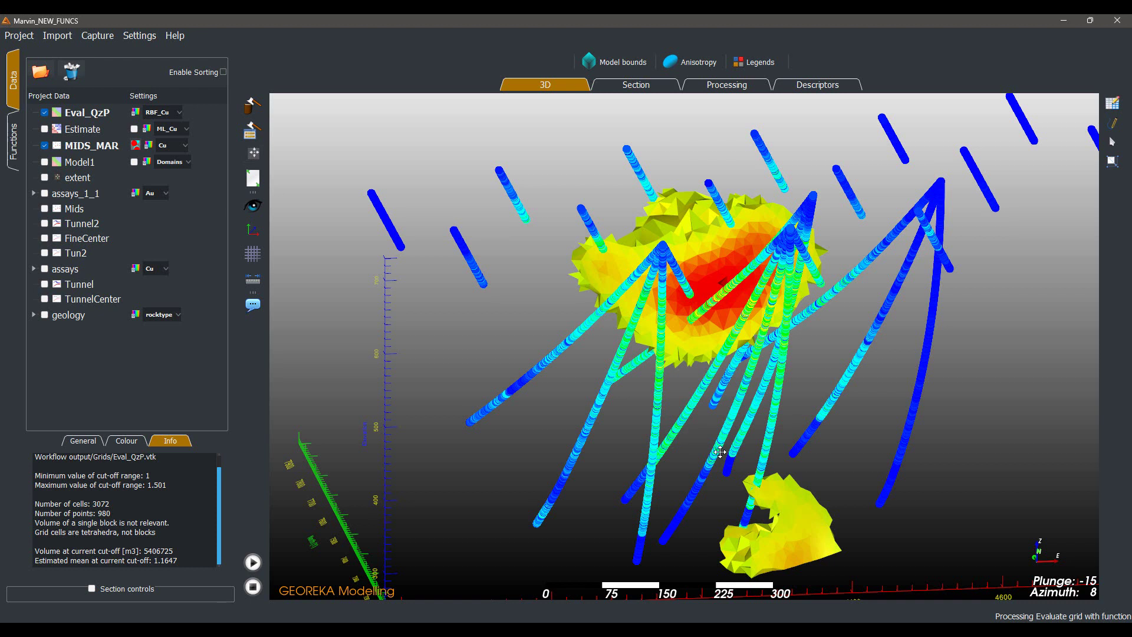
pyautogui.click(13, 155)
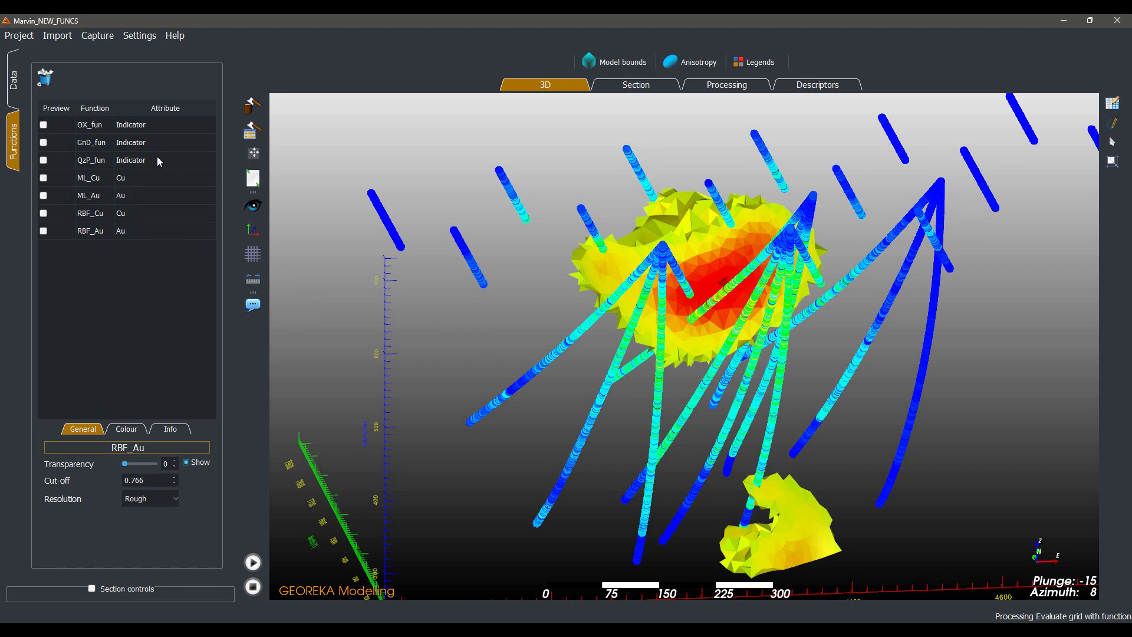
pyautogui.click(14, 82)
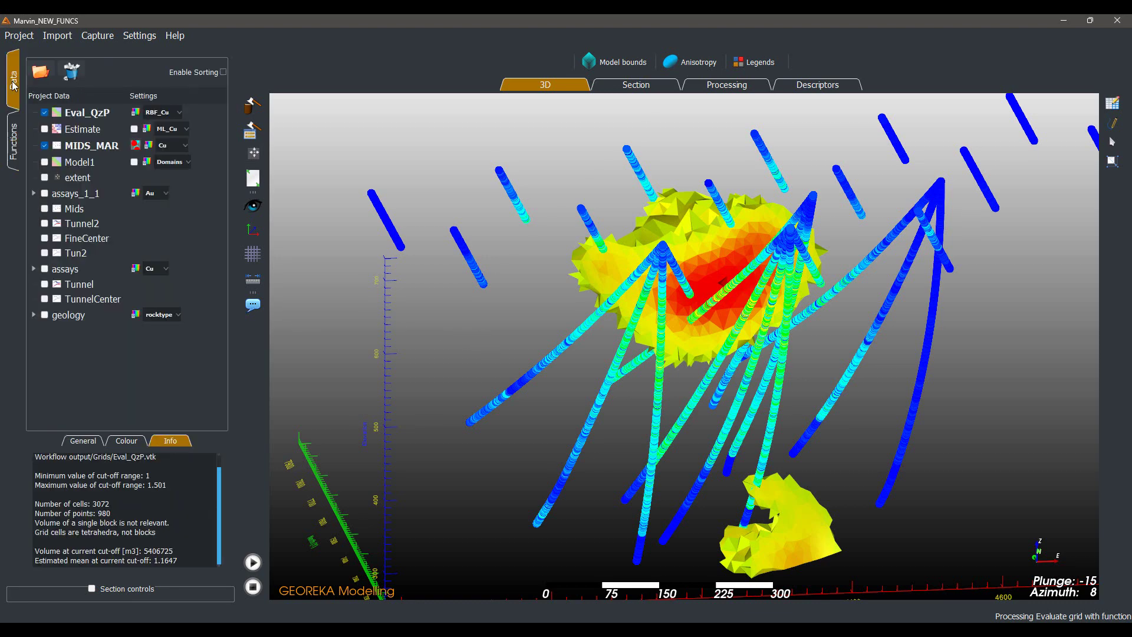
# - Hide Eval_QzP and create a new model descriptor named GradeModel
pyautogui.click(46, 113)
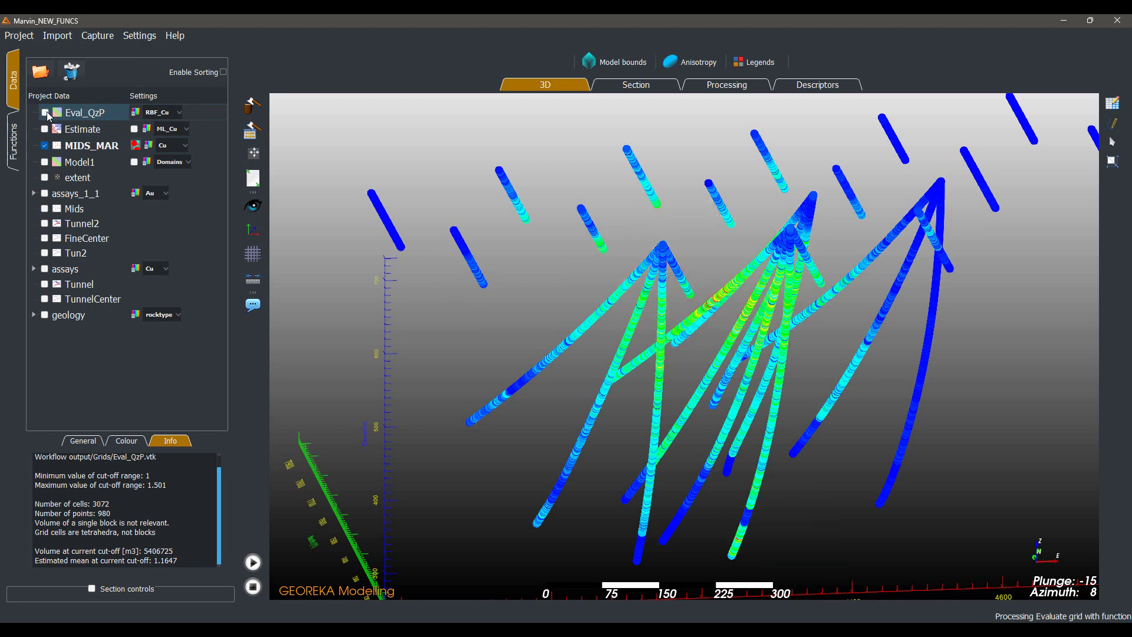
pyautogui.scroll(-3, 641, 215)
pyautogui.scroll(1, 641, 226)
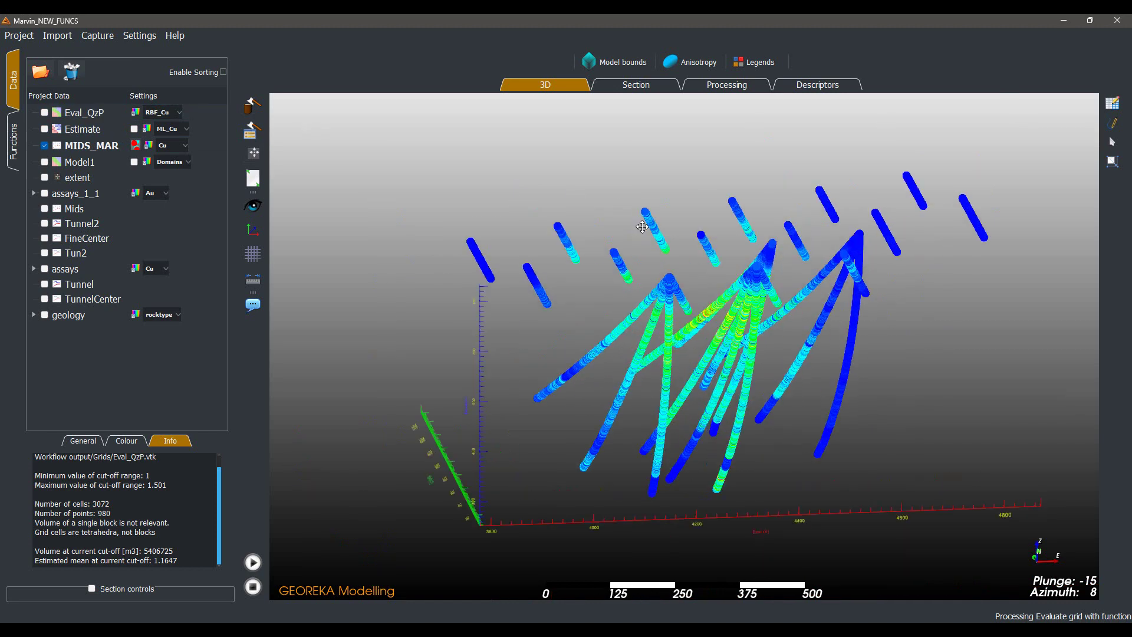
pyautogui.click(803, 96)
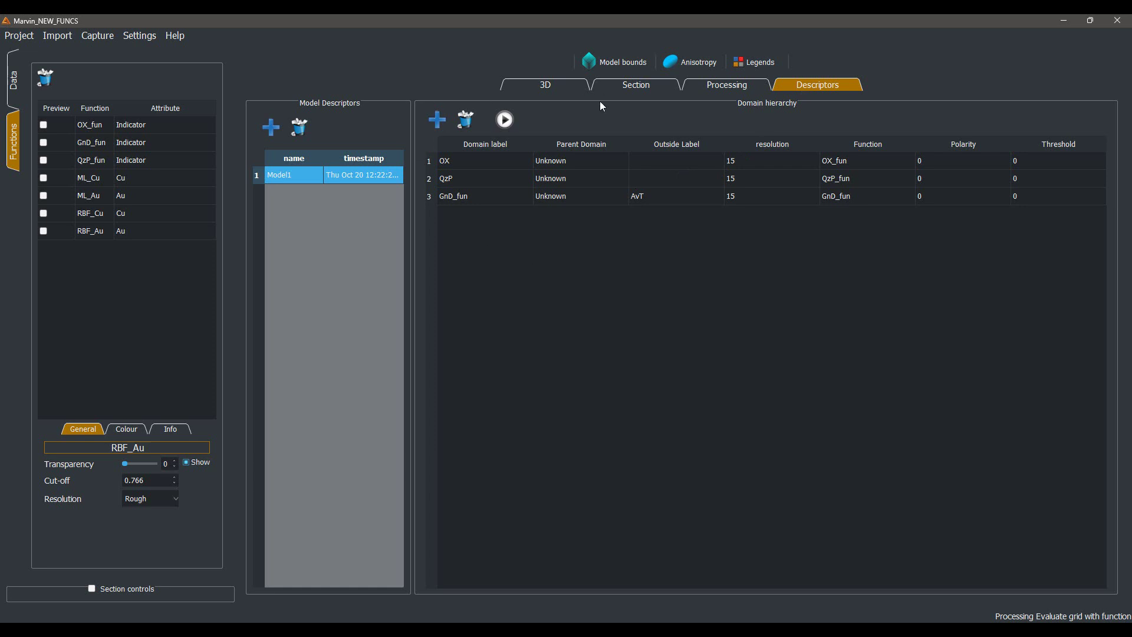
pyautogui.click(270, 128)
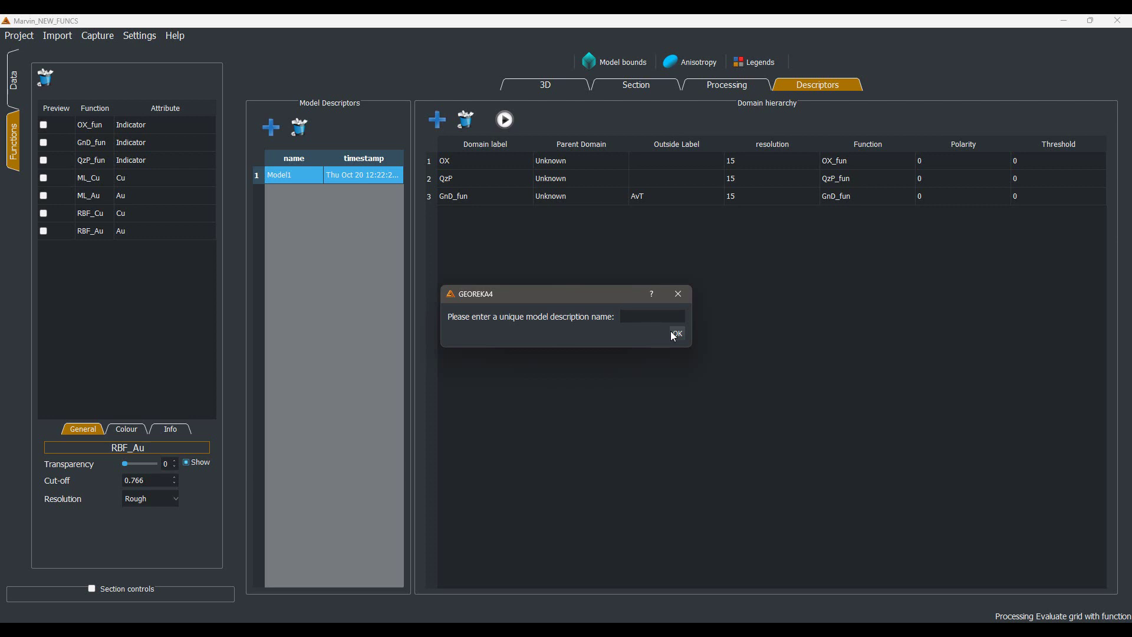
pyautogui.write('GradeModel')
pyautogui.click(677, 333)
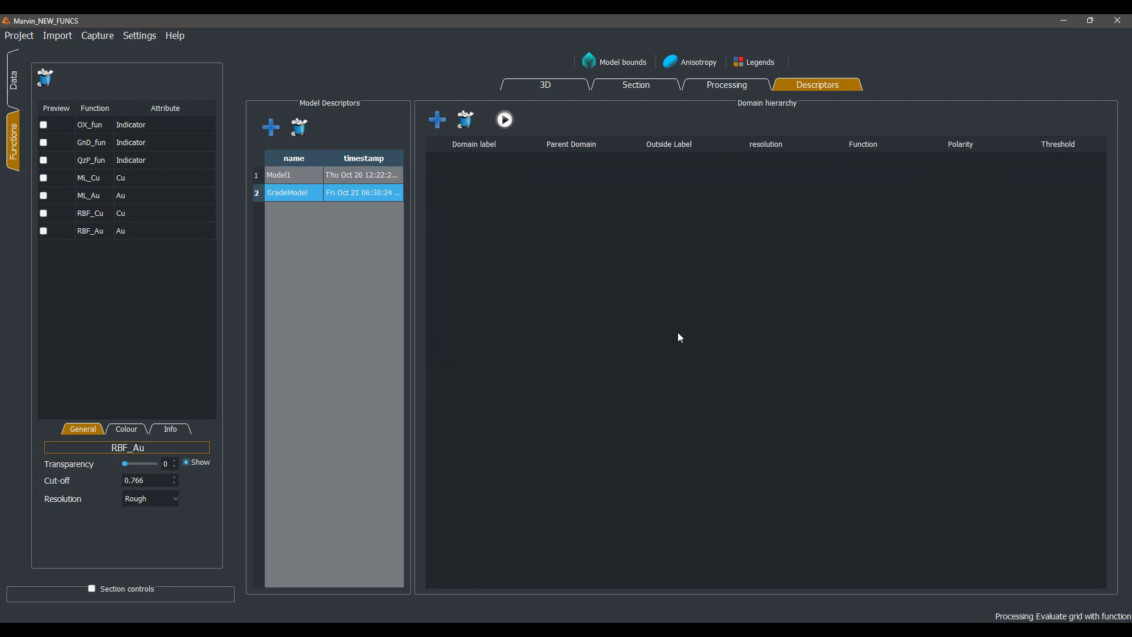
# - Add a domain to GradeModel with boundary function ML_Cu and threshold 1.000, and start building the model with the offered base resolution
pyautogui.click(439, 125)
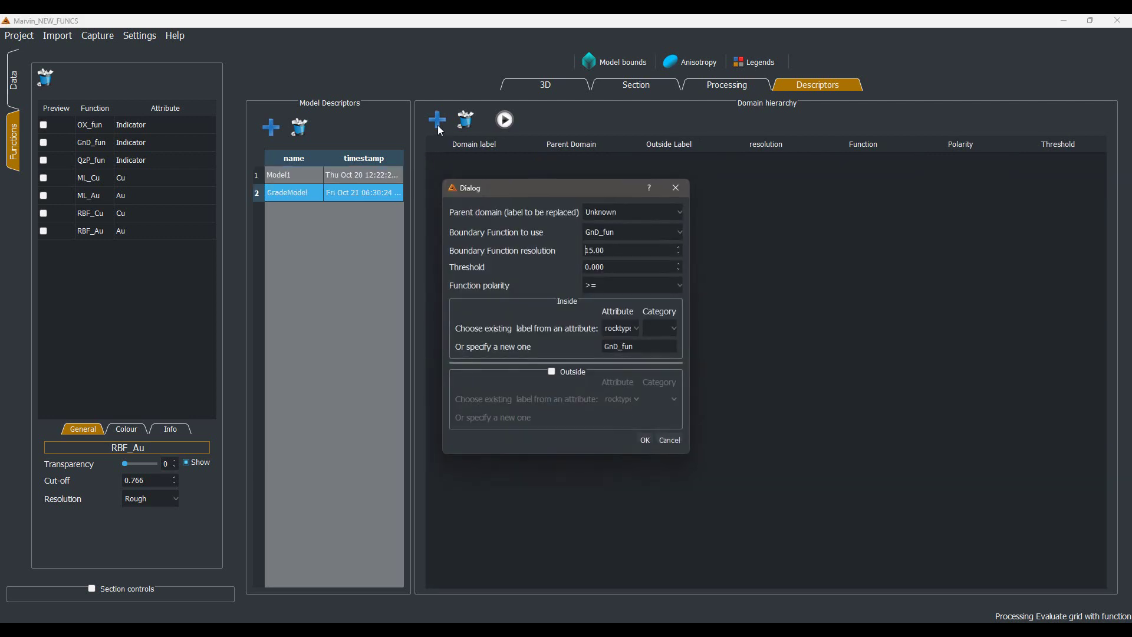
pyautogui.click(621, 234)
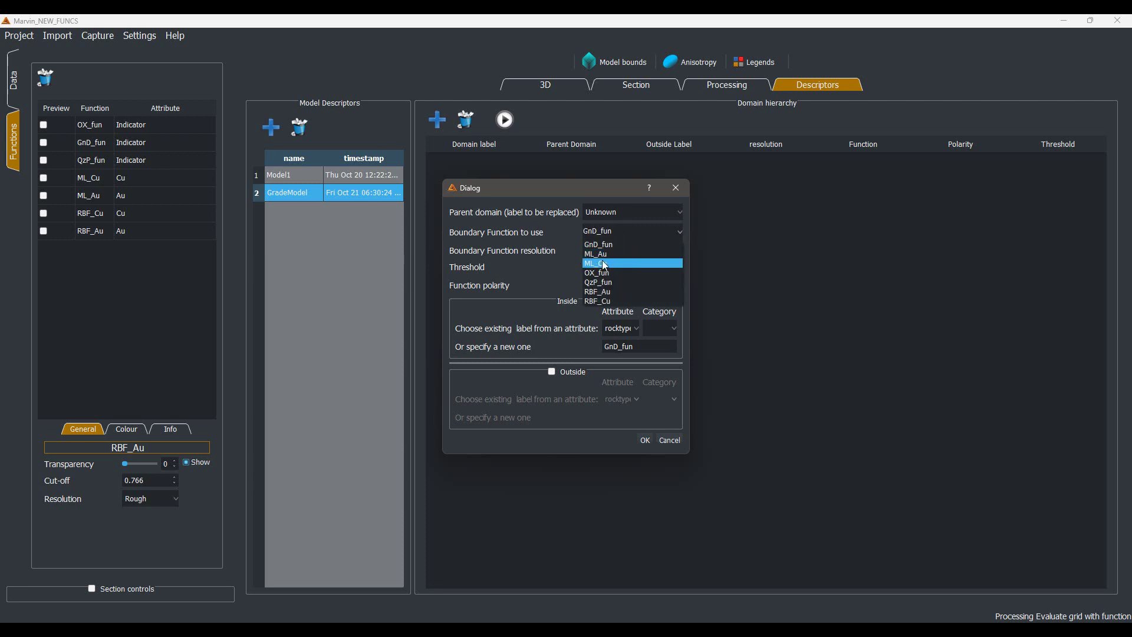
pyautogui.click(593, 264)
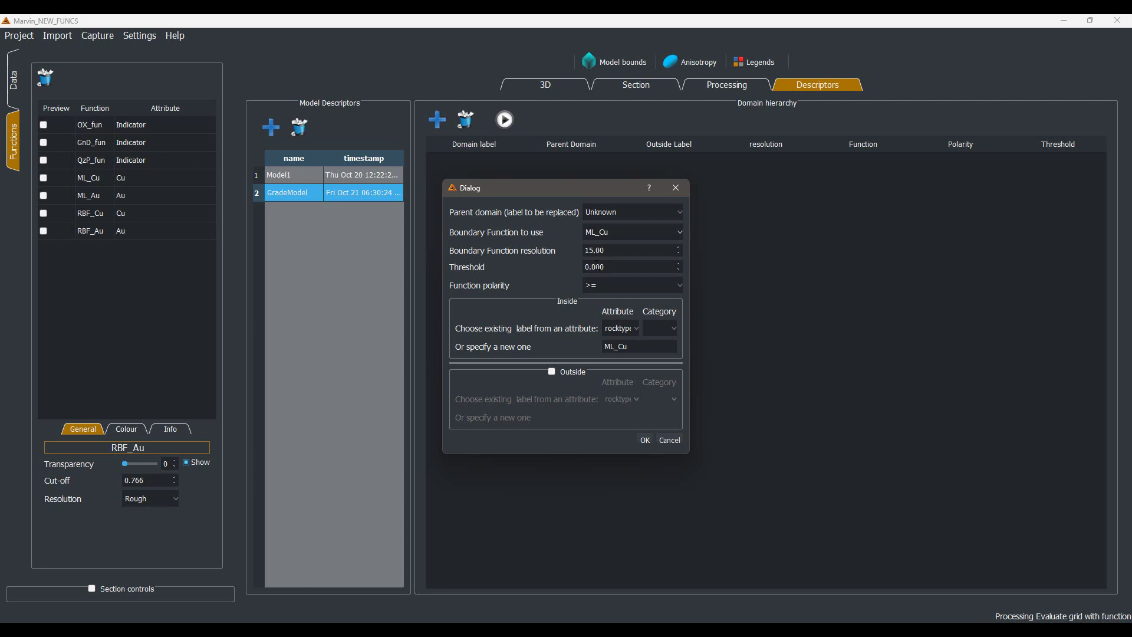
pyautogui.tripleClick(619, 269)
pyautogui.write('1.000')
pyautogui.click(645, 441)
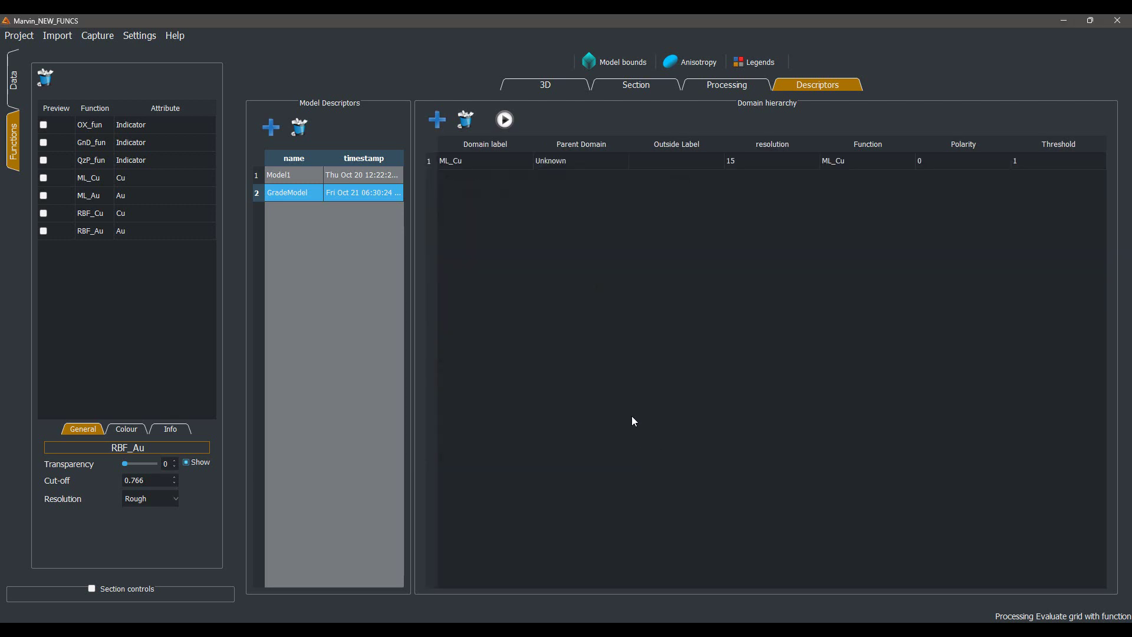
pyautogui.click(503, 122)
pyautogui.click(658, 342)
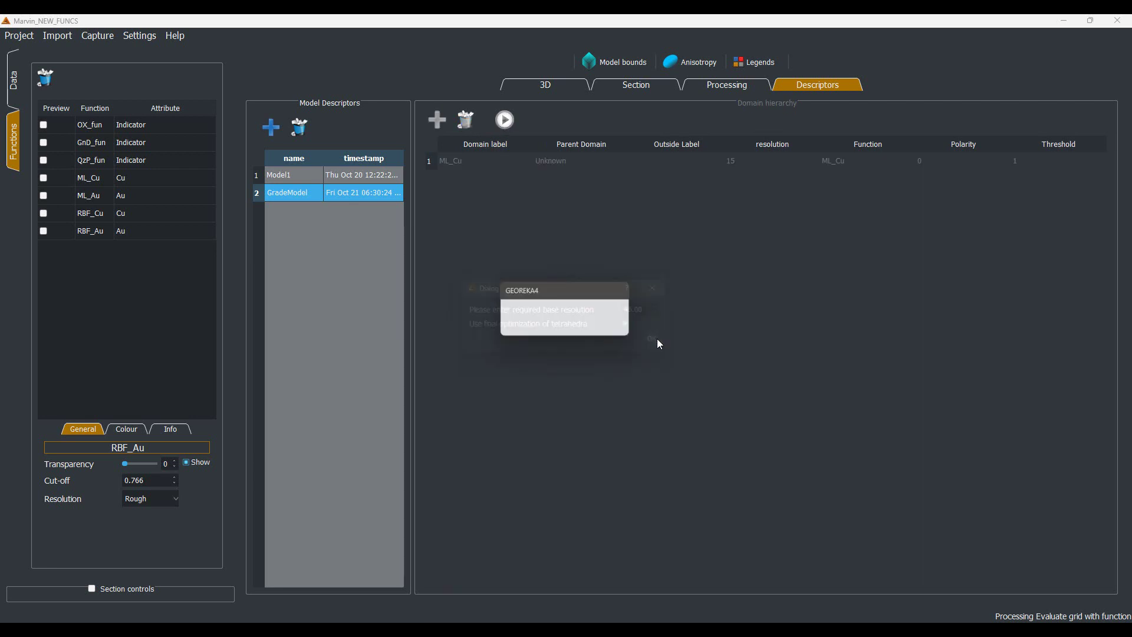
# - Show GradeModel in the 3D view and hide its Unknown category so only the ML_Cu domain is displayed
pyautogui.click(528, 87)
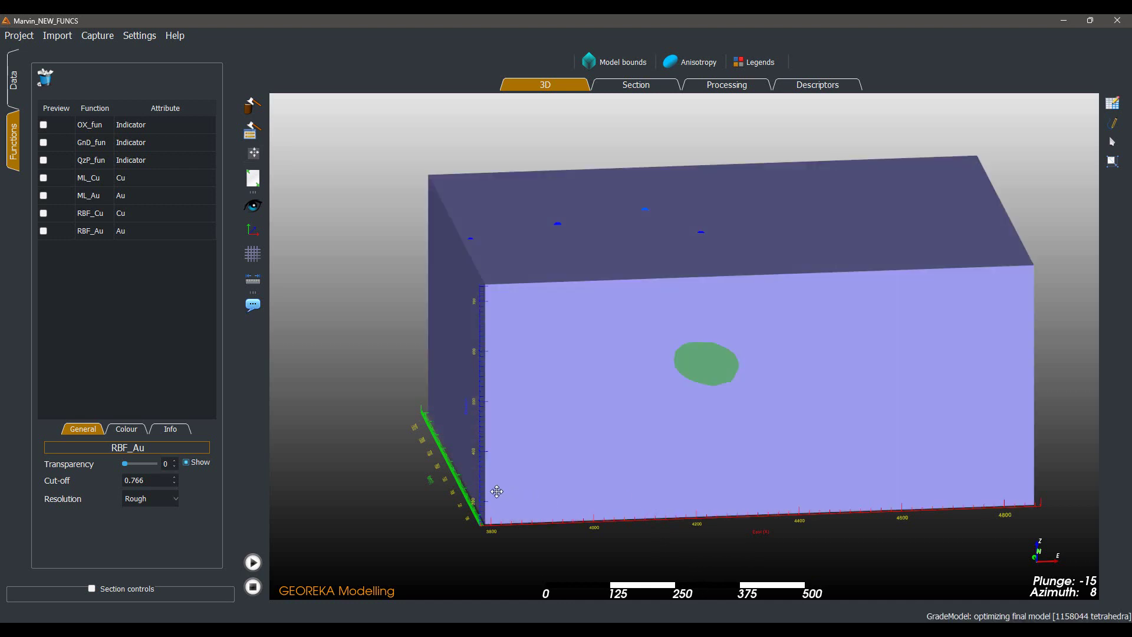
pyautogui.click(13, 85)
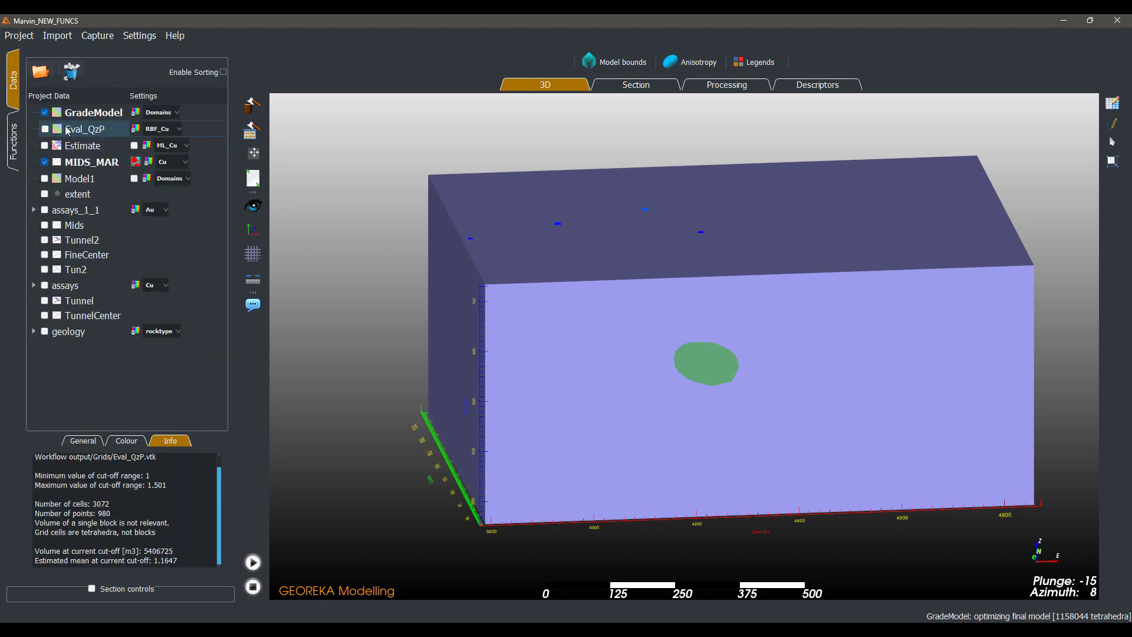
pyautogui.click(135, 112)
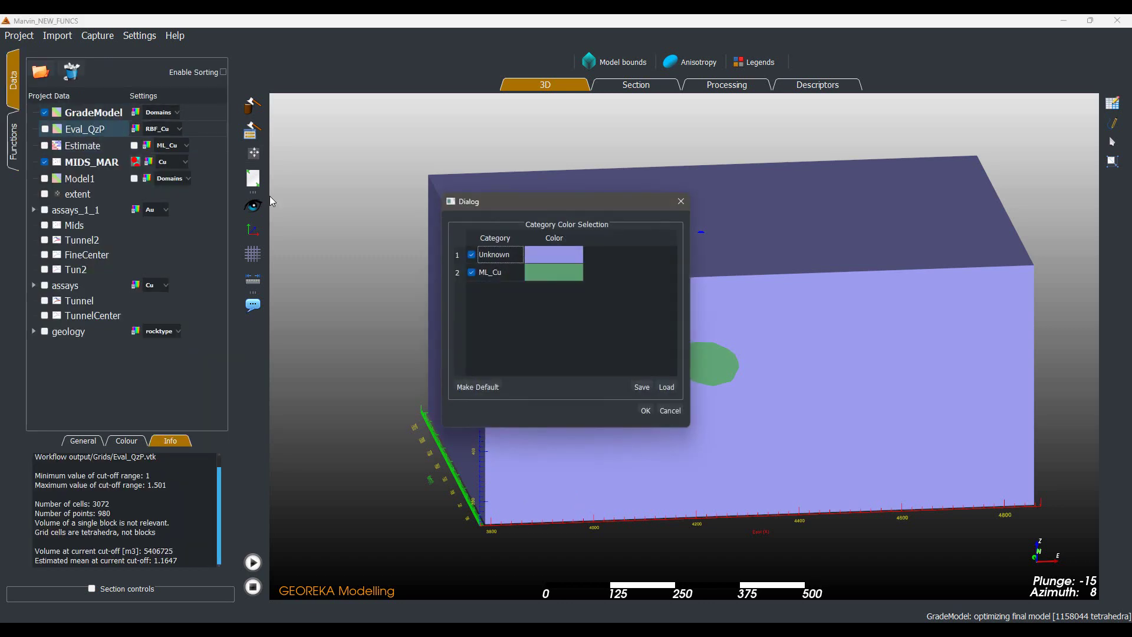
pyautogui.click(471, 255)
pyautogui.moveTo(536, 206); pyautogui.dragTo(234, 208)
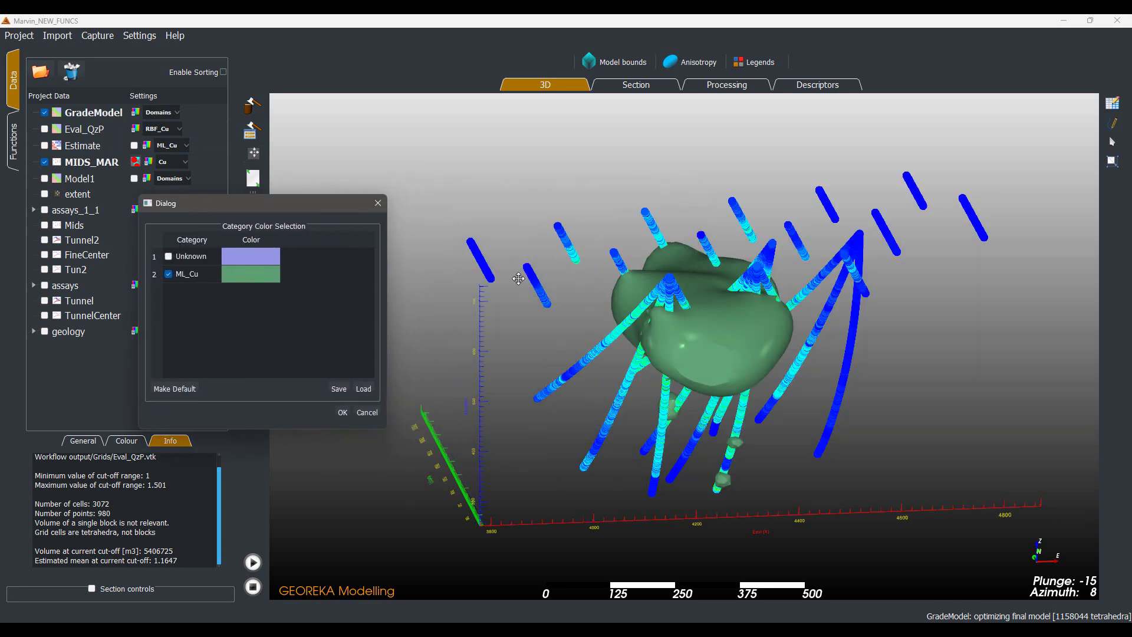
# - Examine the ML_Cu grade shell against the drillhole samples from several angles and close up
pyautogui.moveTo(737, 265); pyautogui.dragTo(704, 475)
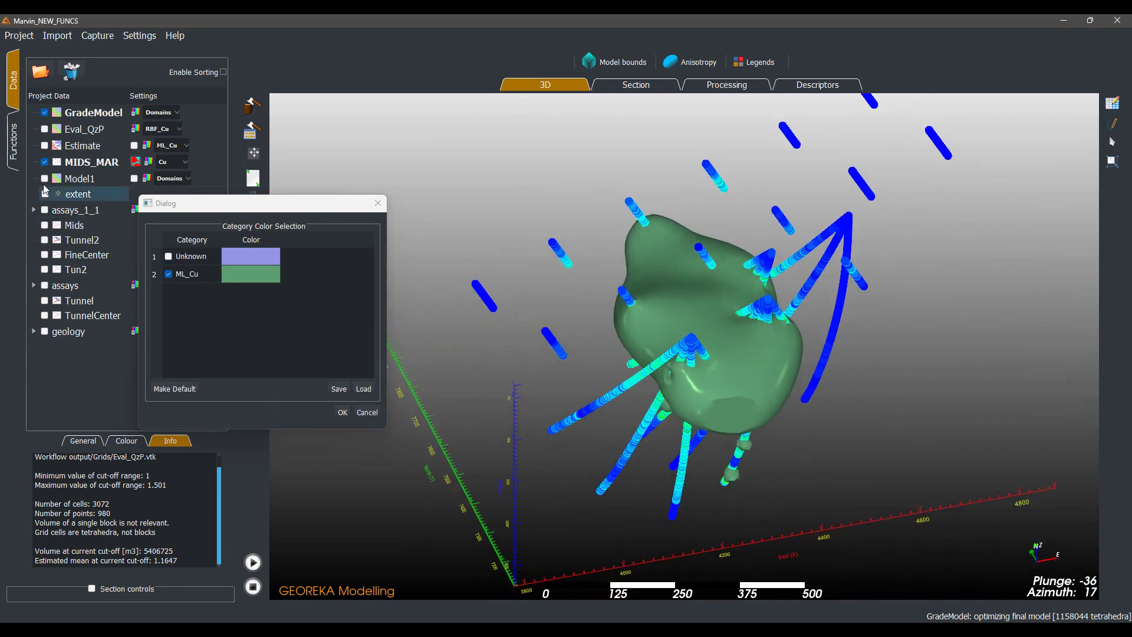
pyautogui.moveTo(803, 402); pyautogui.dragTo(660, 397)
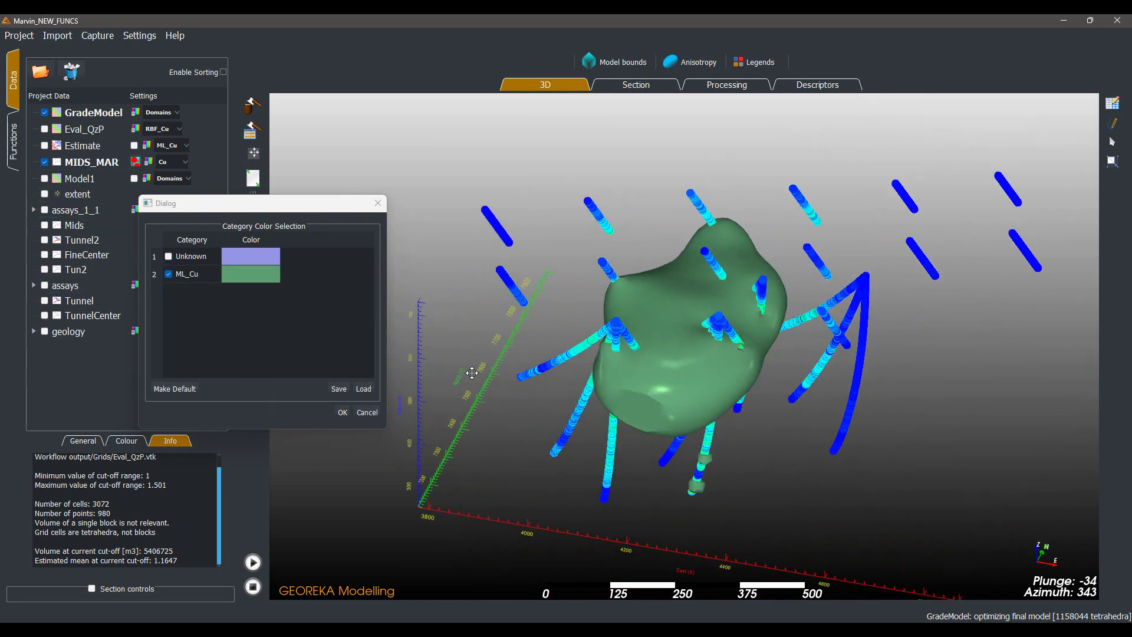
pyautogui.scroll(2, 791, 427)
pyautogui.scroll(2, 792, 430)
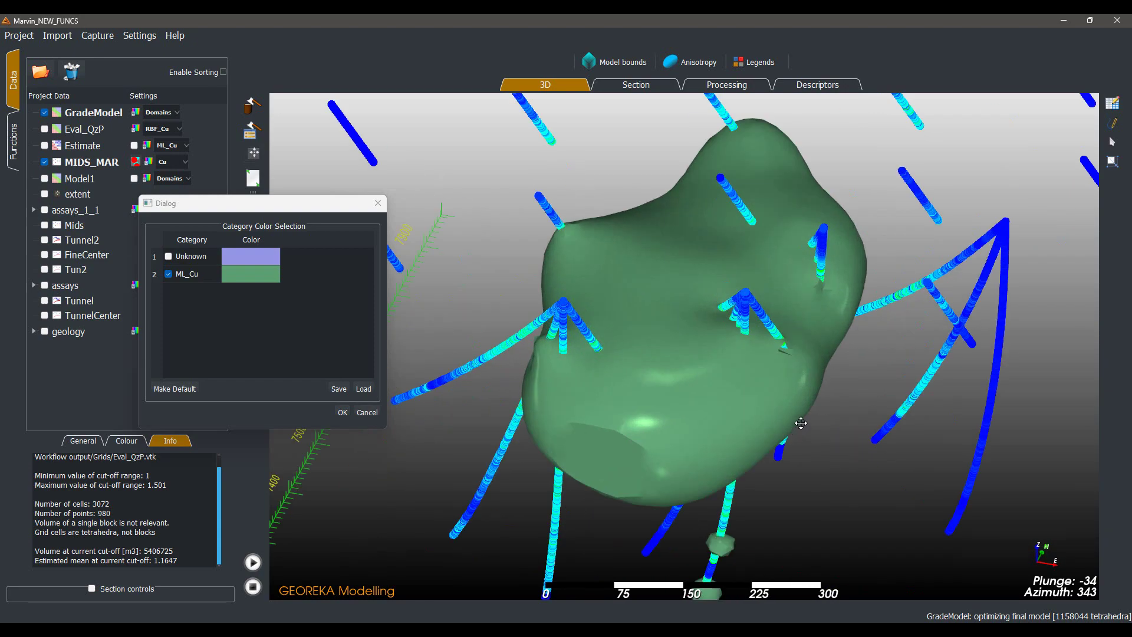
pyautogui.scroll(-2, 790, 425)
pyautogui.moveTo(784, 413); pyautogui.dragTo(1000, 423)
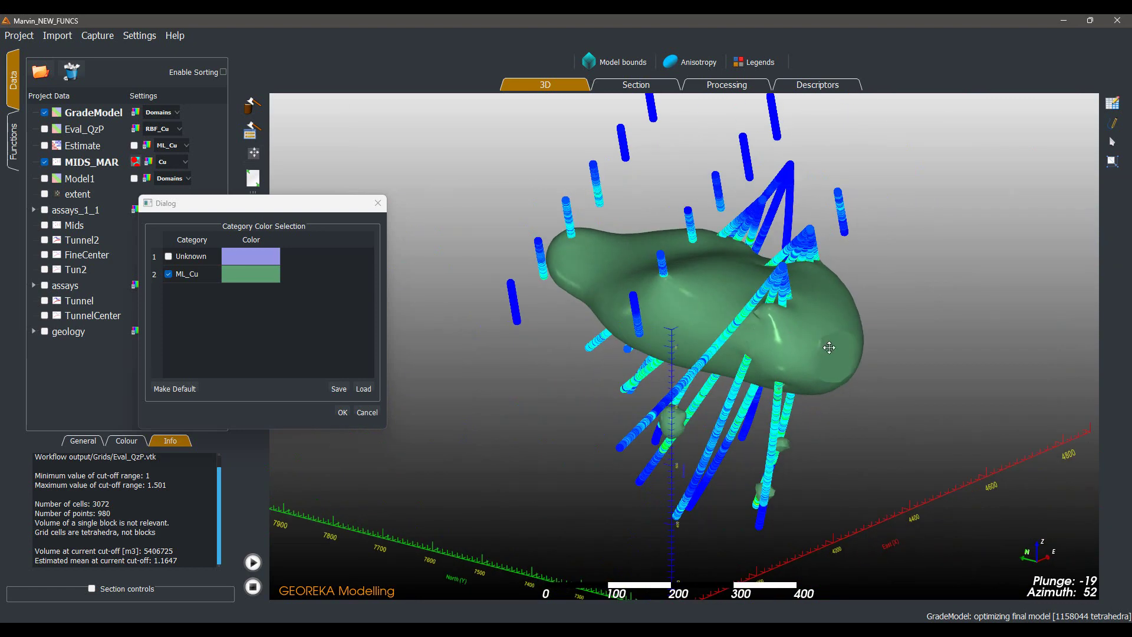
pyautogui.moveTo(946, 343); pyautogui.dragTo(716, 351)
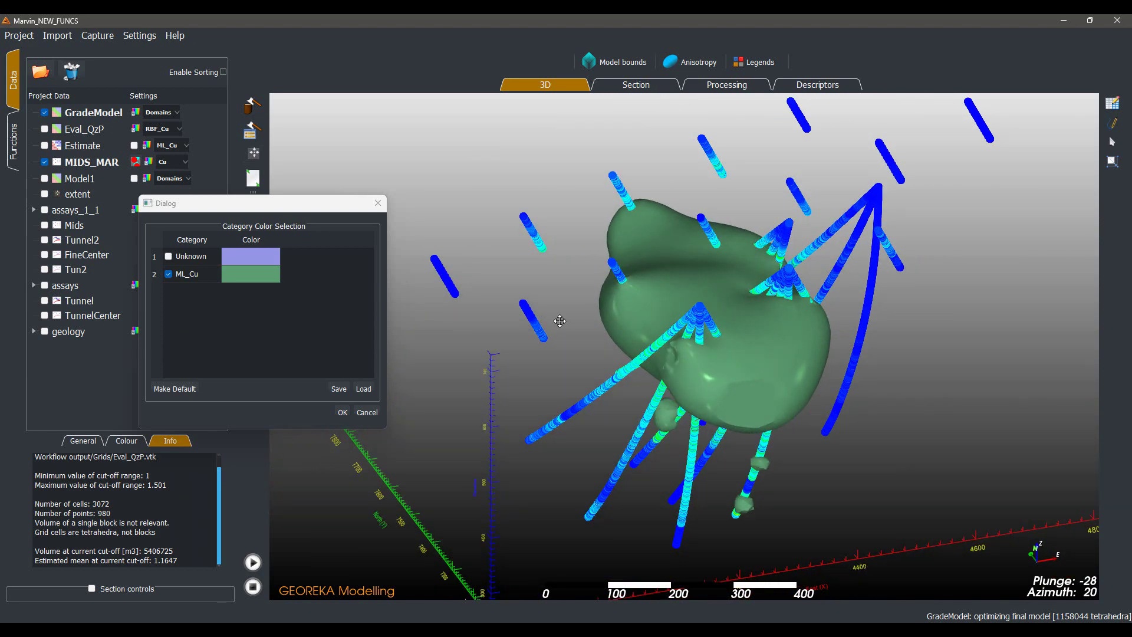
# - Display GradeModel as solid plus wireframe and view its mesh from another angle
pyautogui.click(88, 112)
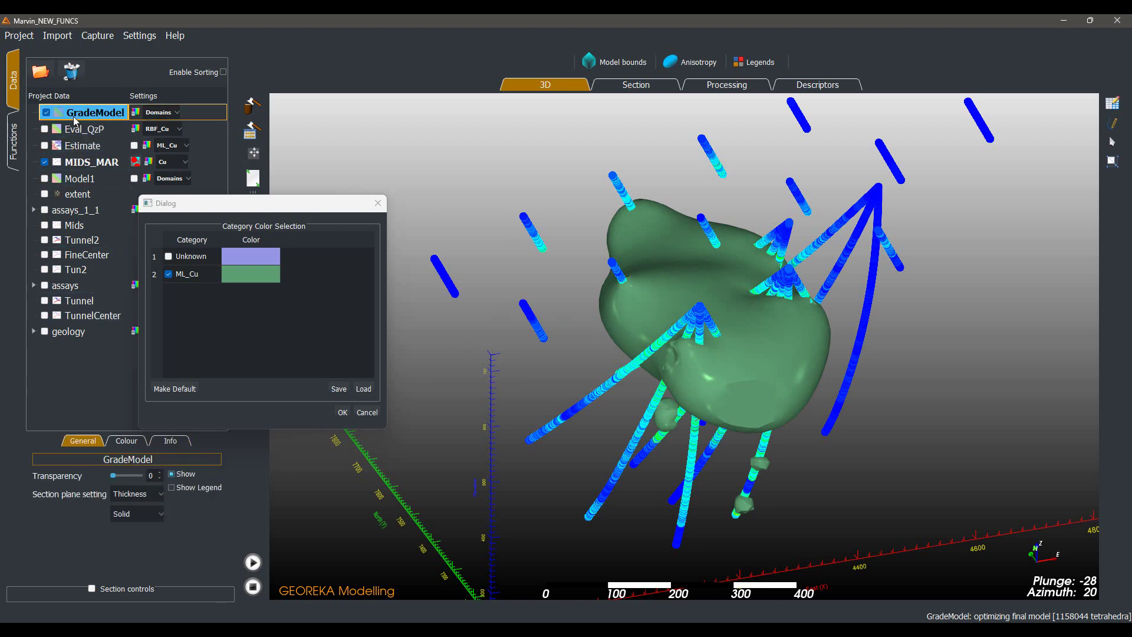
pyautogui.click(136, 512)
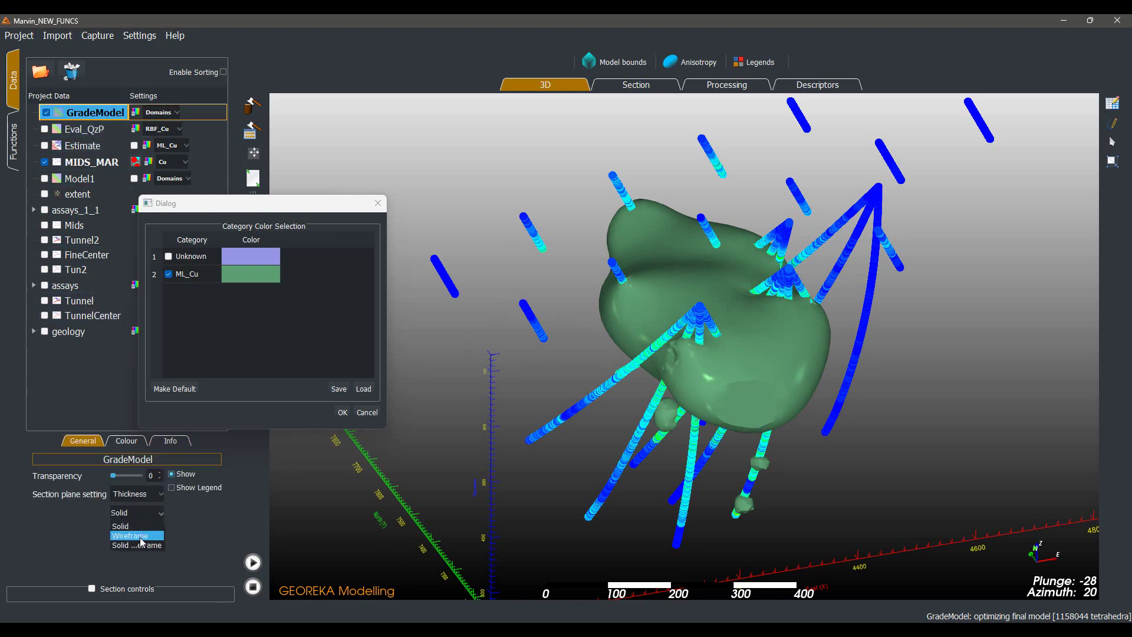
pyautogui.click(139, 544)
pyautogui.moveTo(798, 480); pyautogui.dragTo(677, 480)
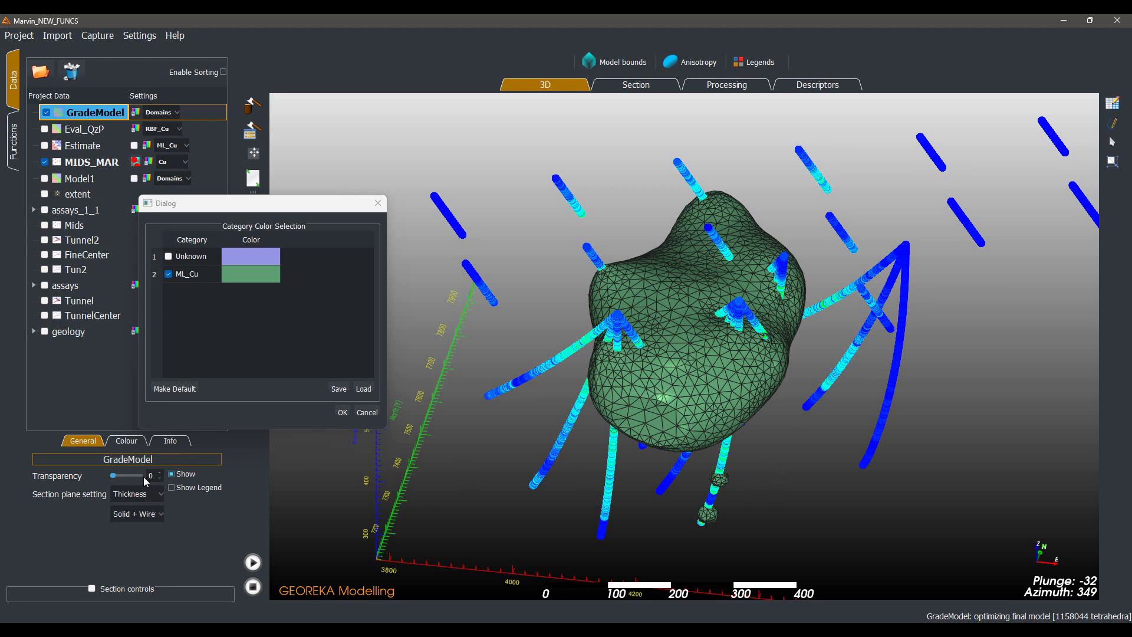
# - Read GradeModel's volume and estimated mean at the current cut-off, and accept the category visibility settings
pyautogui.click(171, 443)
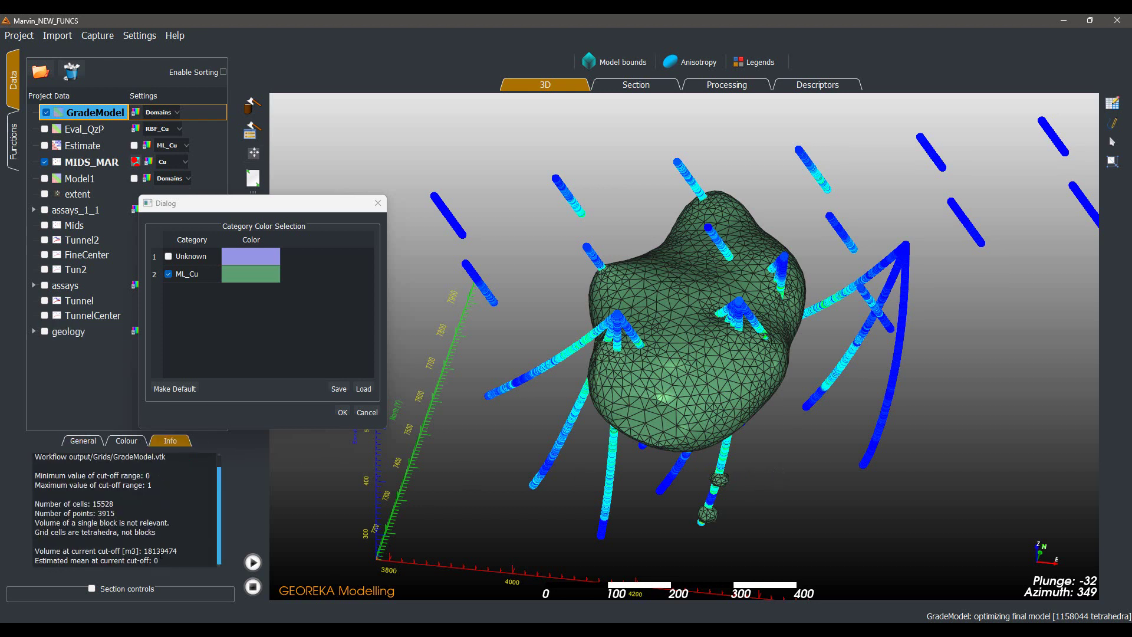
pyautogui.doubleClick(160, 551)
pyautogui.doubleClick(159, 560)
pyautogui.click(340, 414)
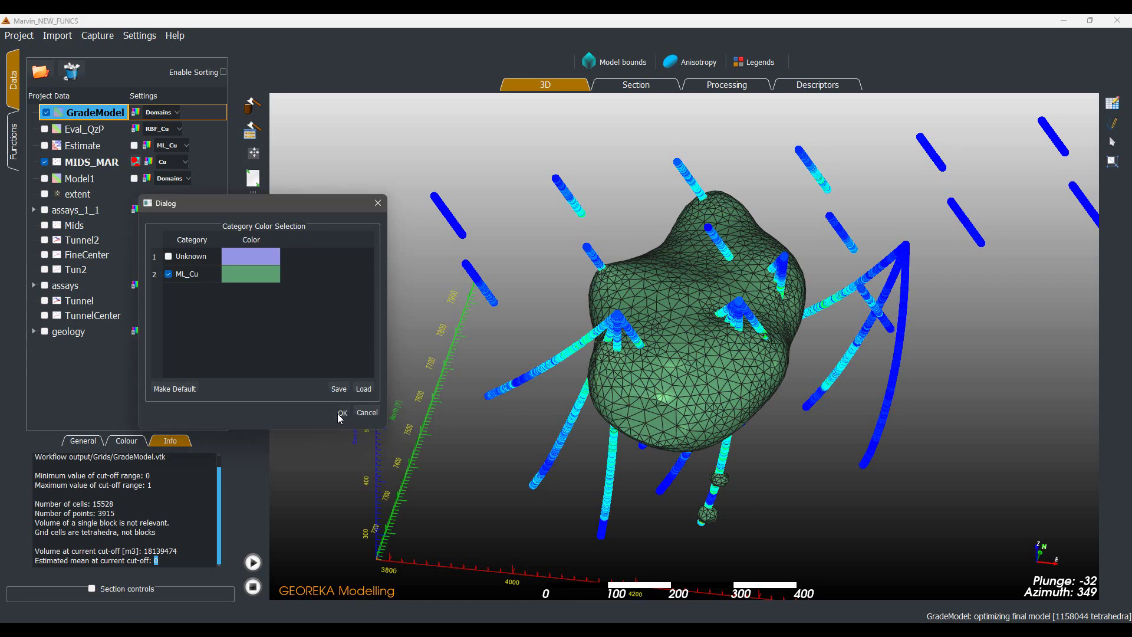
# - Add a QzP domain to GradeModel with parent ML_Cu and boundary function QzP_fun, and rebuild the model at base resolution 45.00
pyautogui.click(797, 87)
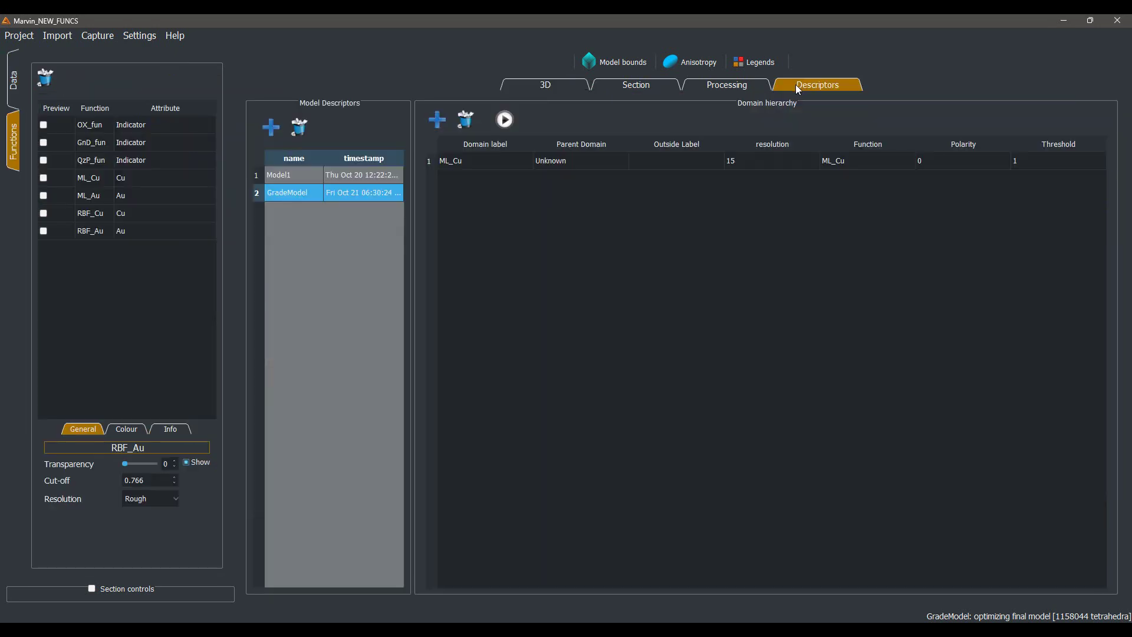
pyautogui.click(437, 121)
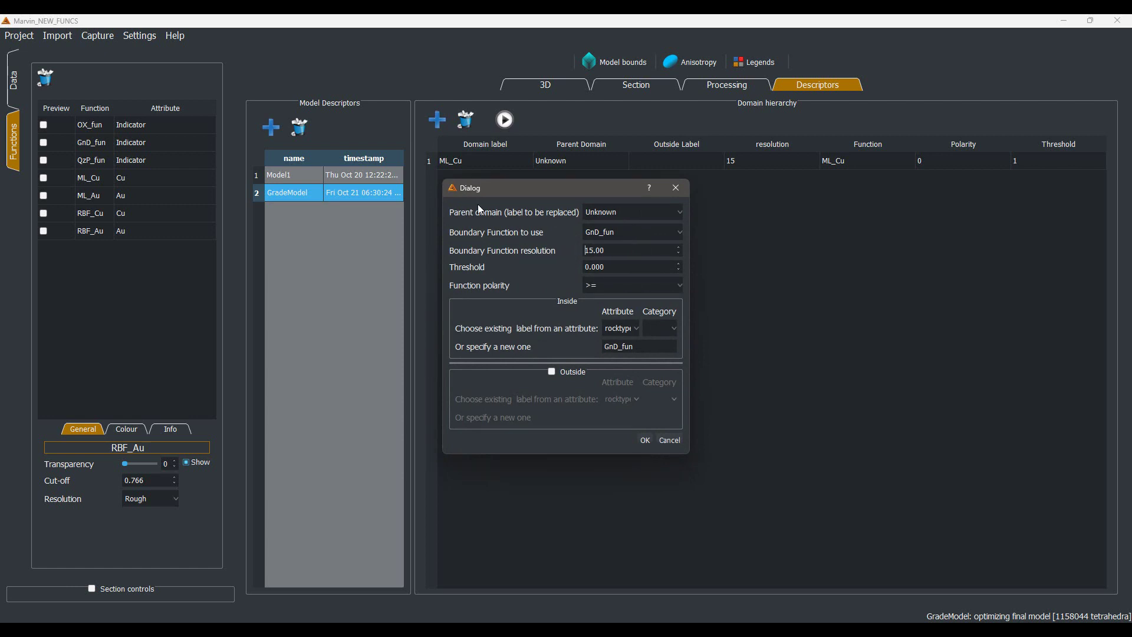
pyautogui.click(623, 210)
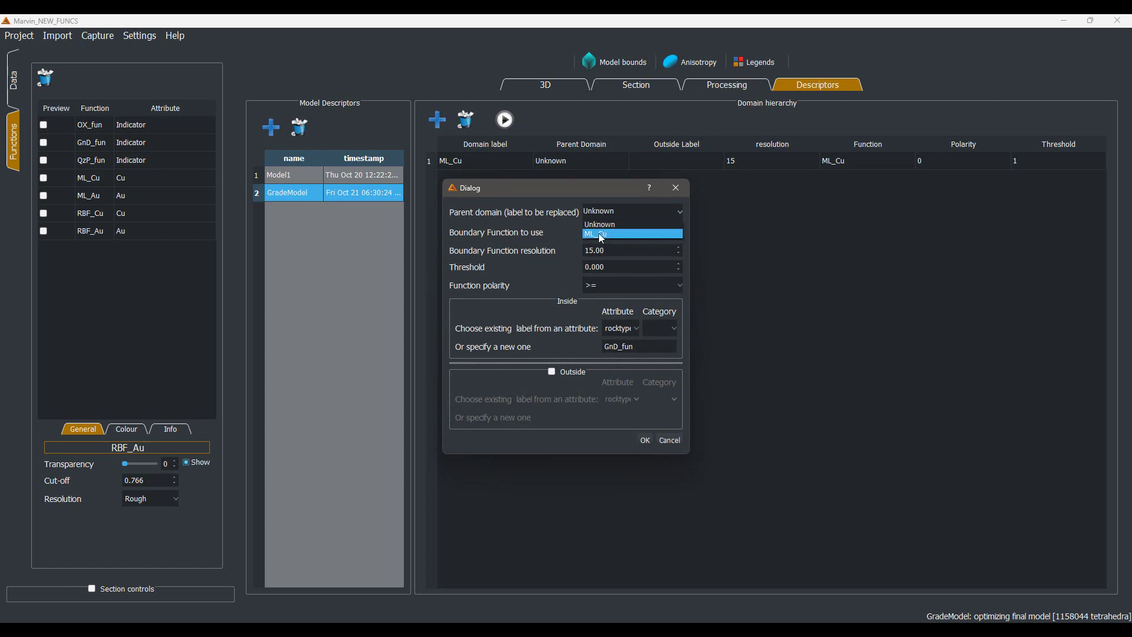
pyautogui.click(598, 232)
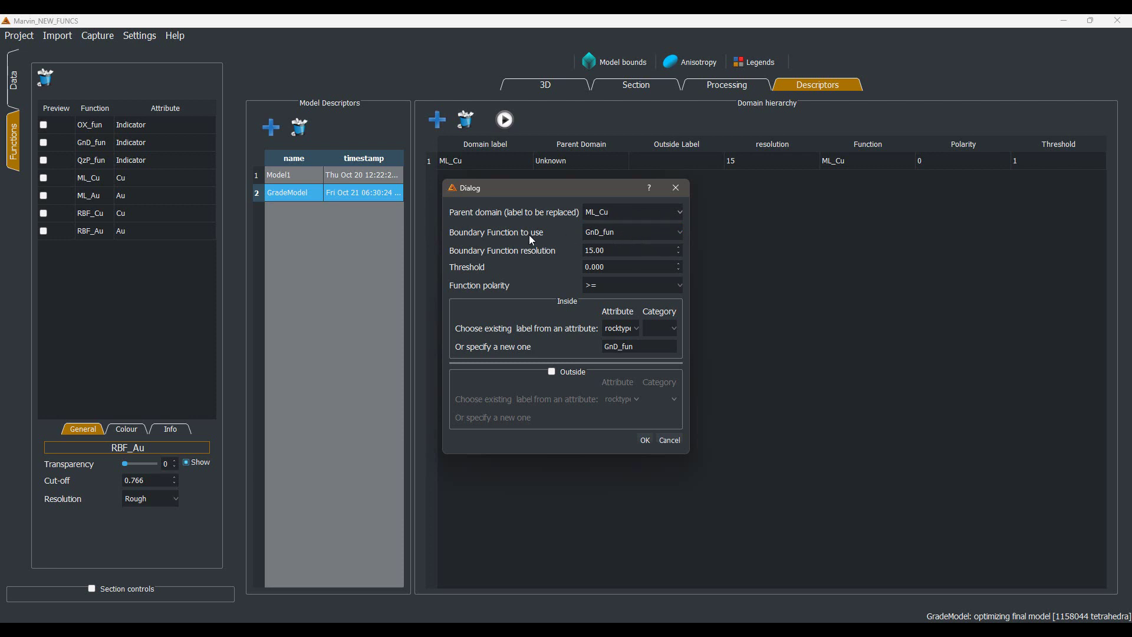
pyautogui.click(610, 237)
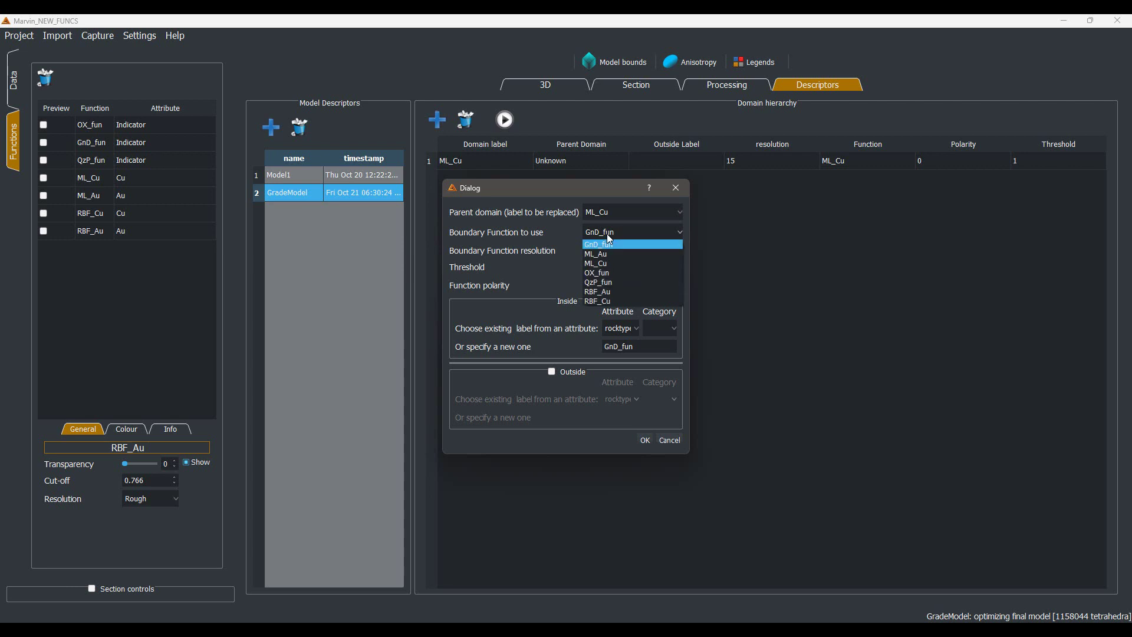
pyautogui.click(613, 285)
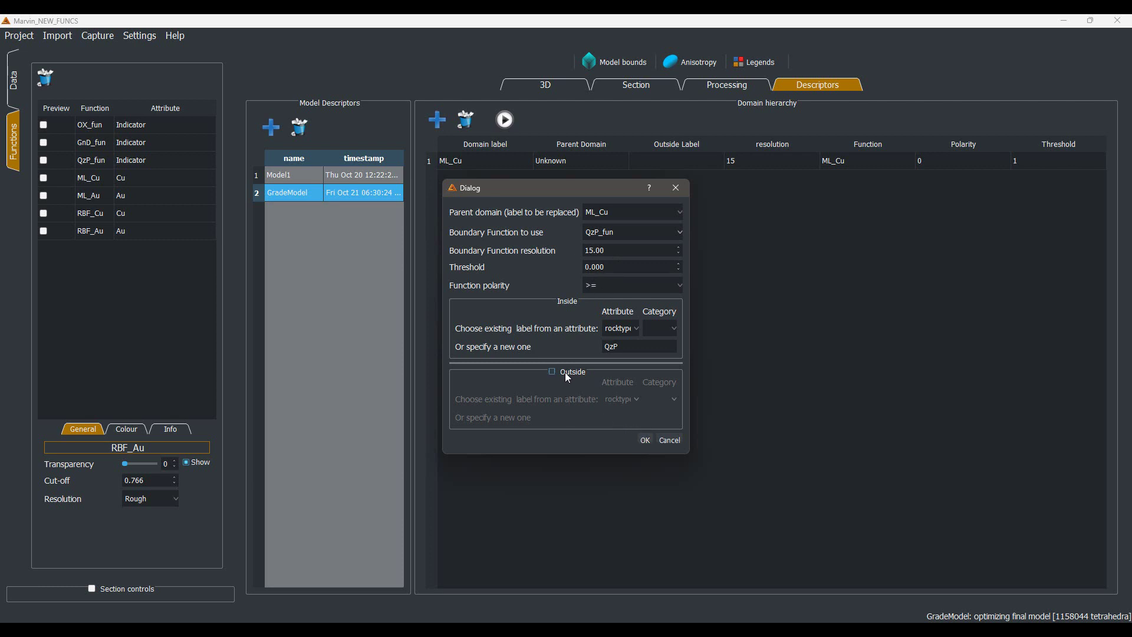
pyautogui.click(644, 441)
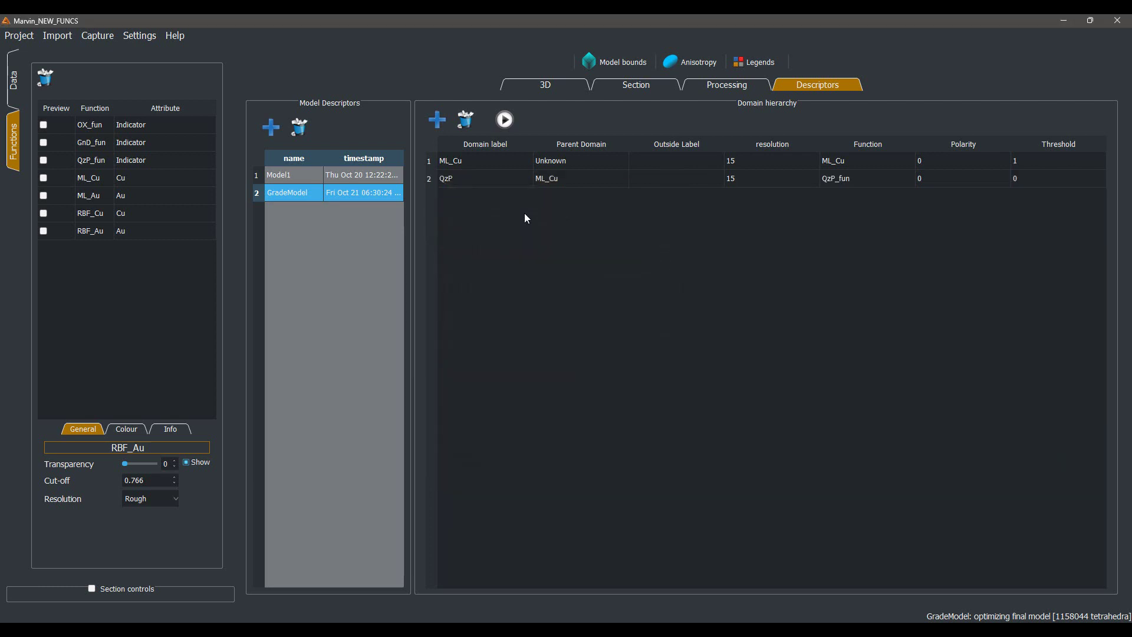
pyautogui.click(505, 121)
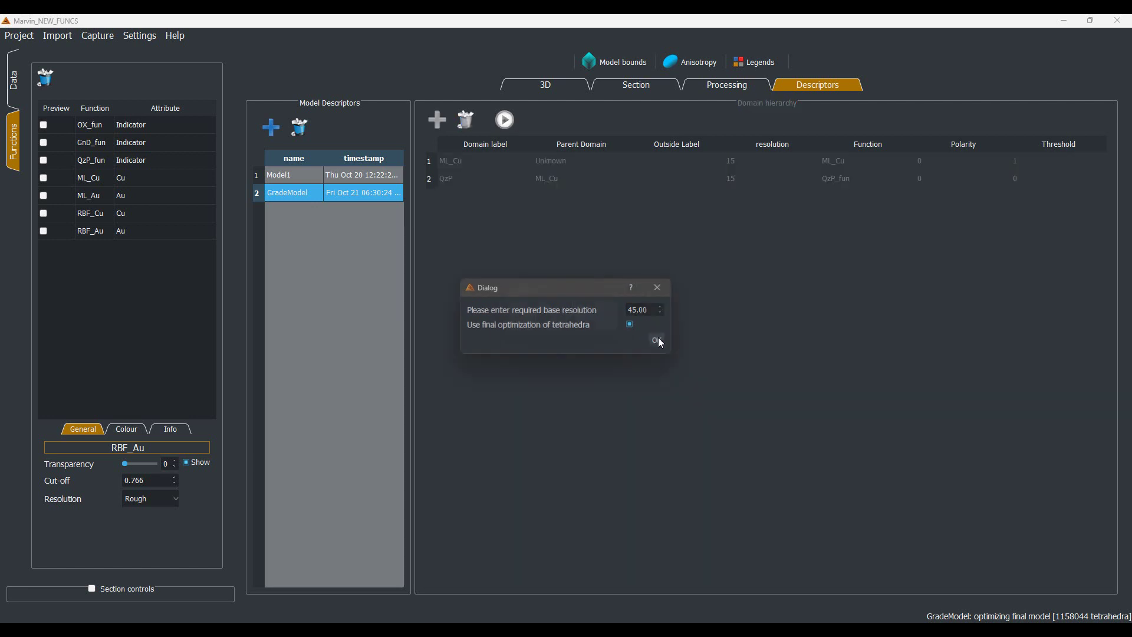
pyautogui.click(656, 341)
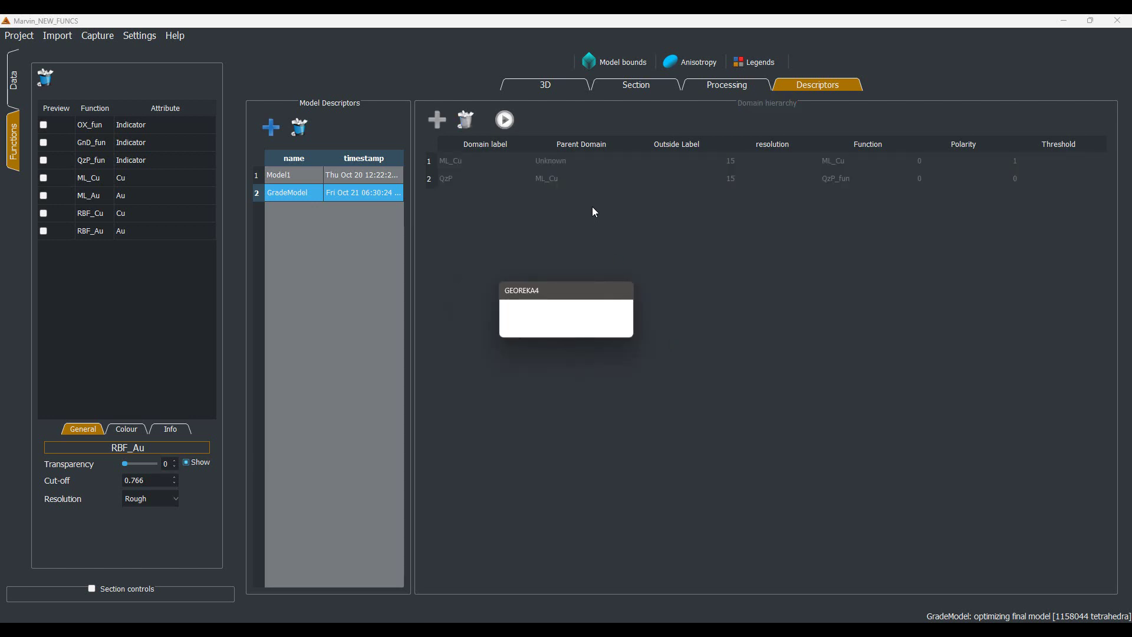
# - Hide the earlier GradeModel and the rebuilt model's Unknown category, and inspect how QzP divides the ML_Cu shell
pyautogui.click(542, 86)
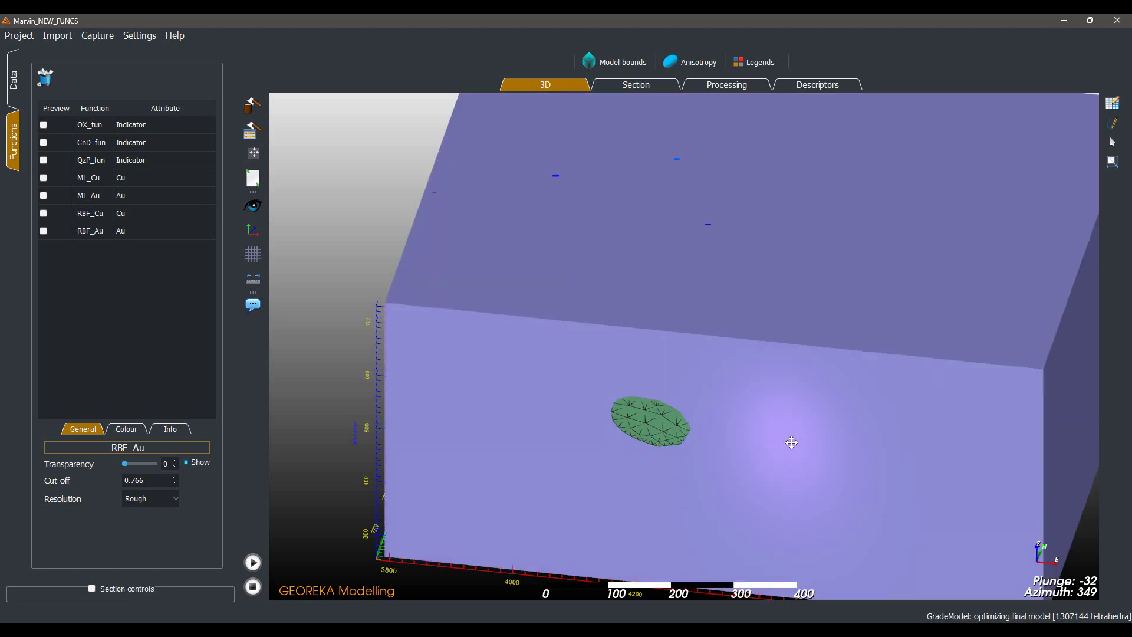
pyautogui.click(18, 89)
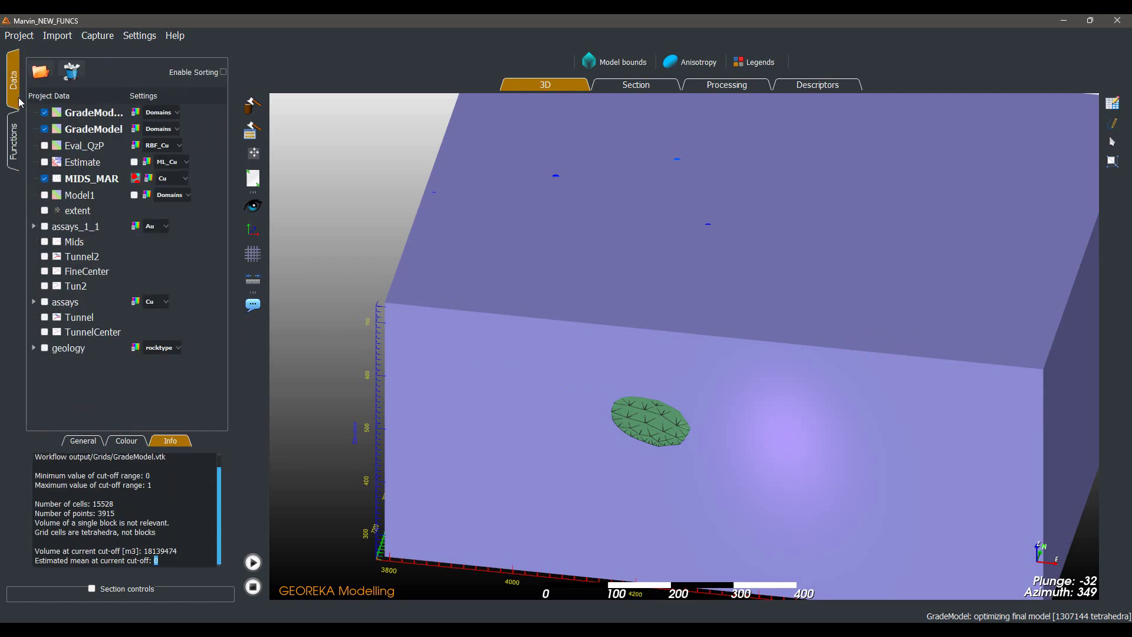
pyautogui.click(45, 129)
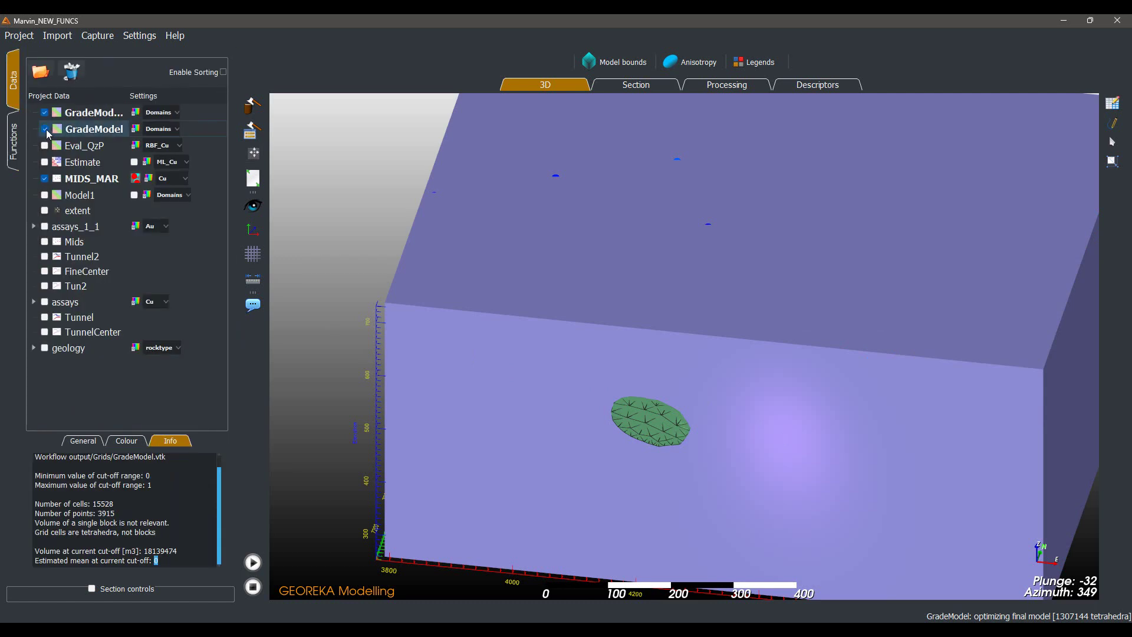
pyautogui.click(138, 114)
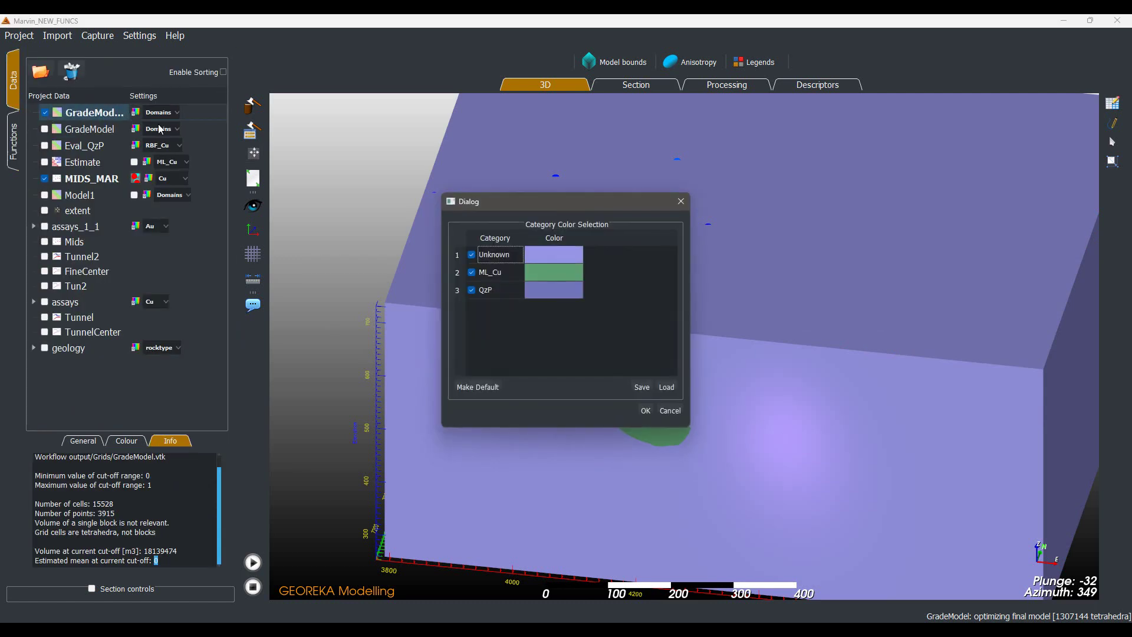
pyautogui.click(471, 256)
pyautogui.moveTo(550, 201); pyautogui.dragTo(294, 181)
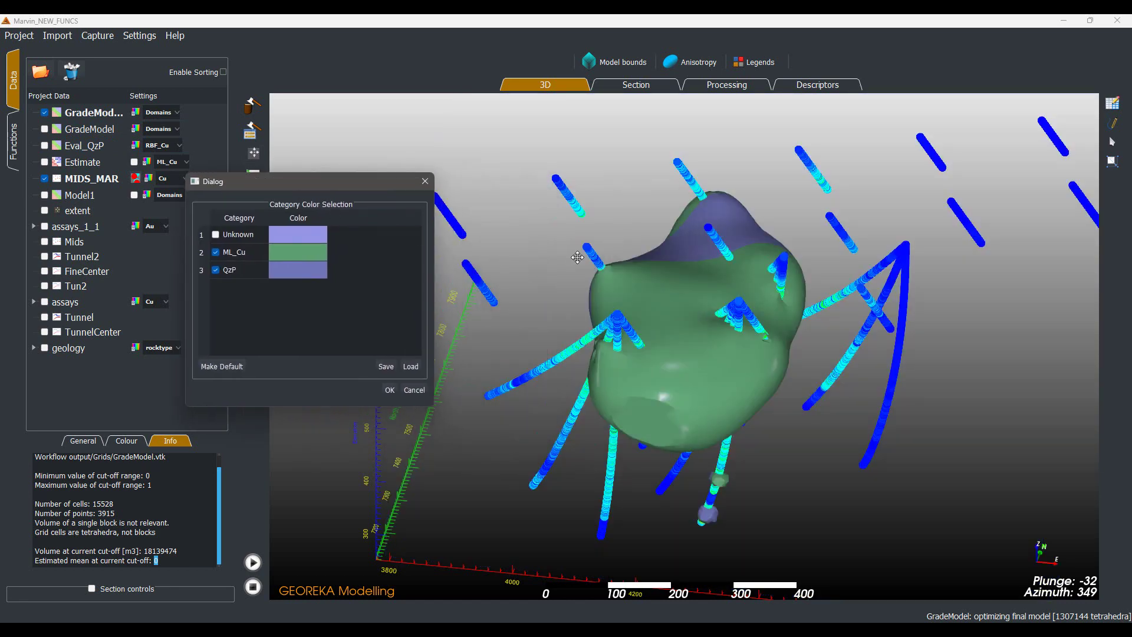
pyautogui.moveTo(577, 257); pyautogui.dragTo(606, 254)
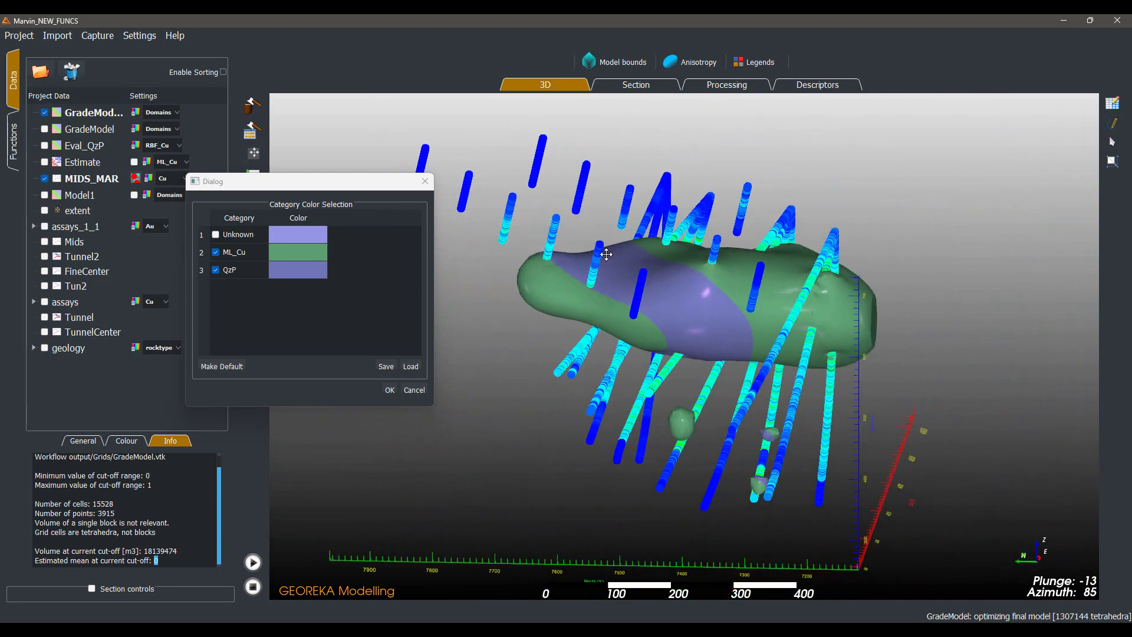
pyautogui.moveTo(849, 409); pyautogui.dragTo(434, 401)
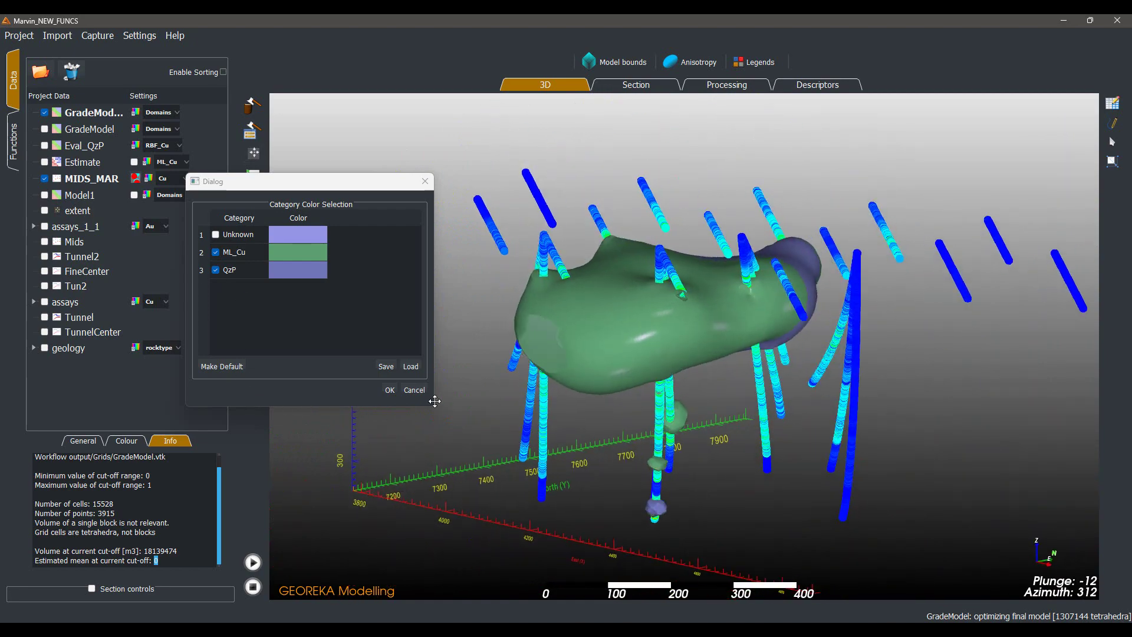
pyautogui.click(391, 391)
# - Add a GnD_fun domain to GradeModel with parent ML_Cu, boundary function GnD_fun, resolution 15.00 and outside category AvT
pyautogui.click(725, 85)
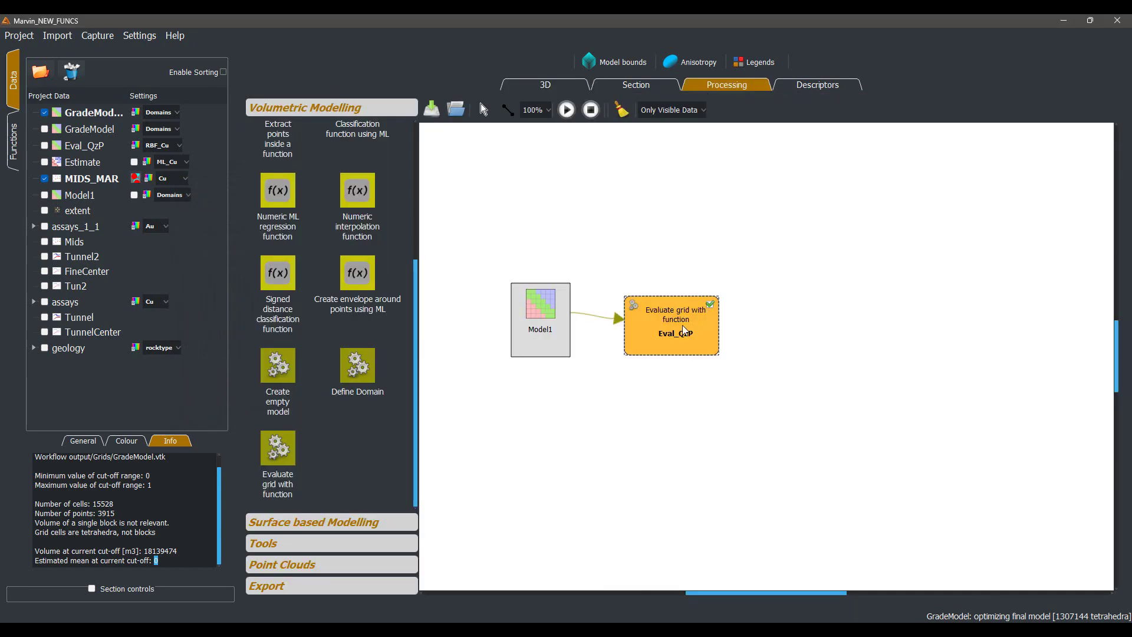
pyautogui.click(800, 89)
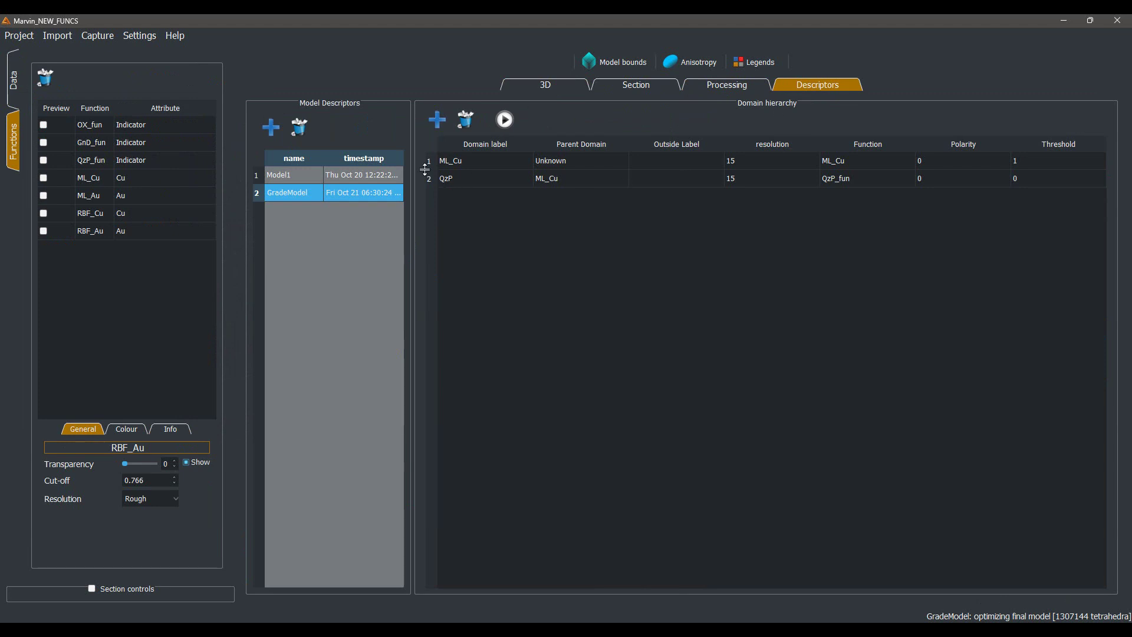
pyautogui.click(438, 120)
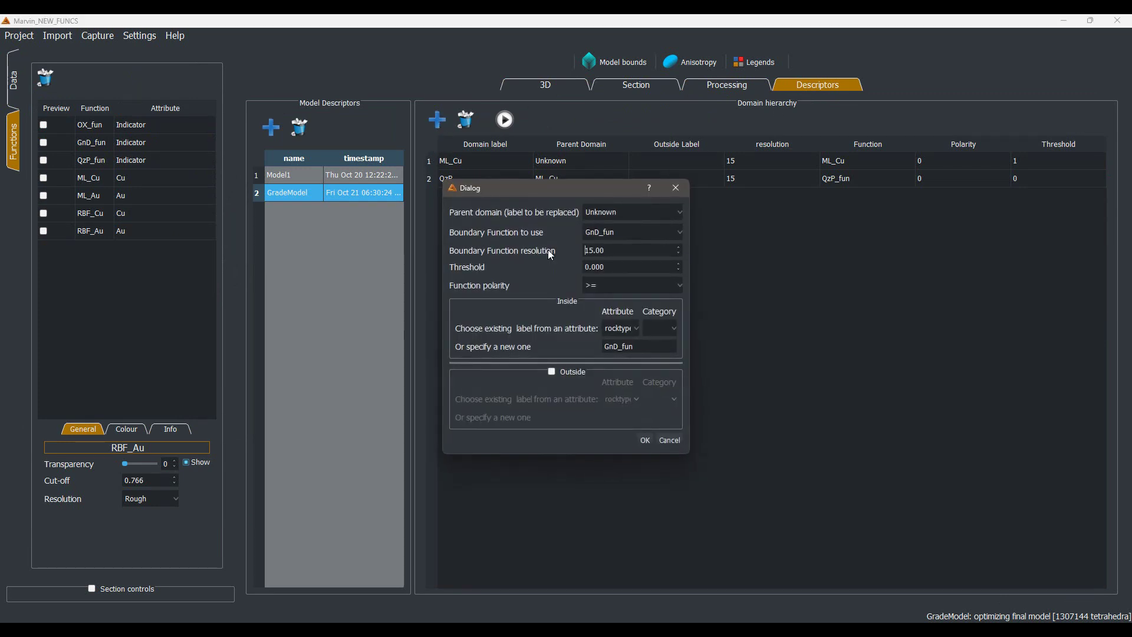
pyautogui.click(622, 218)
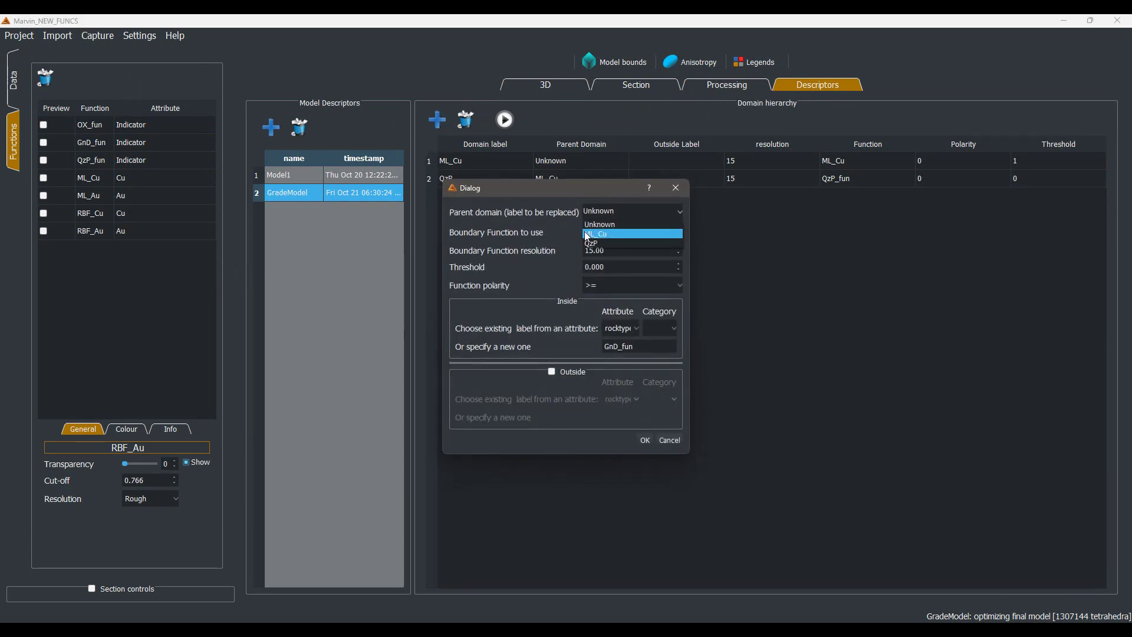
pyautogui.click(597, 233)
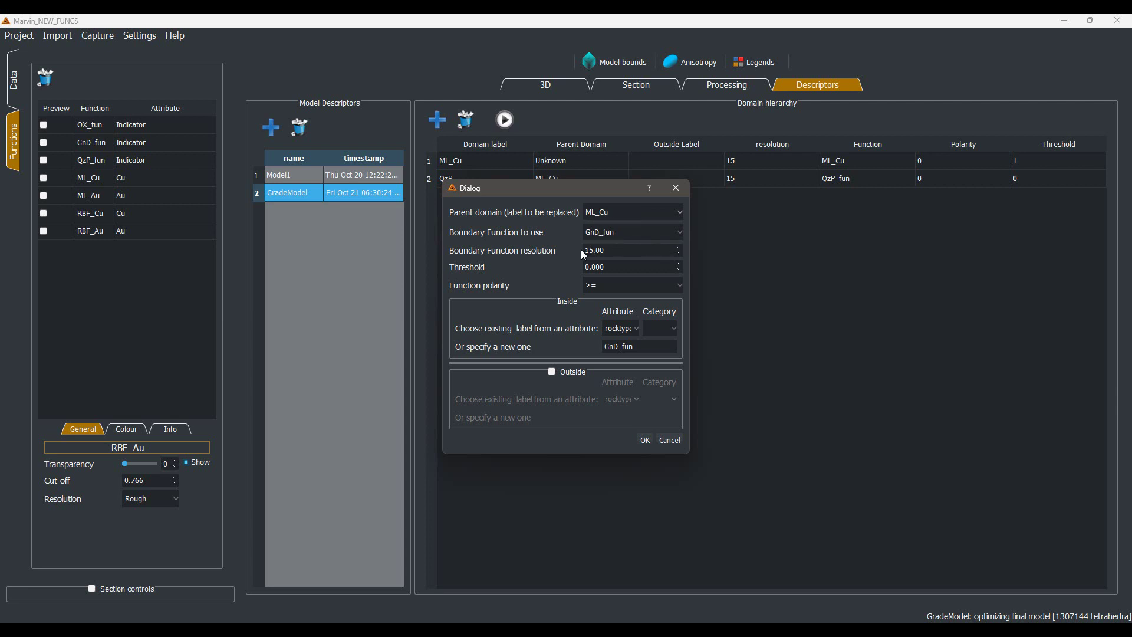
pyautogui.click(570, 370)
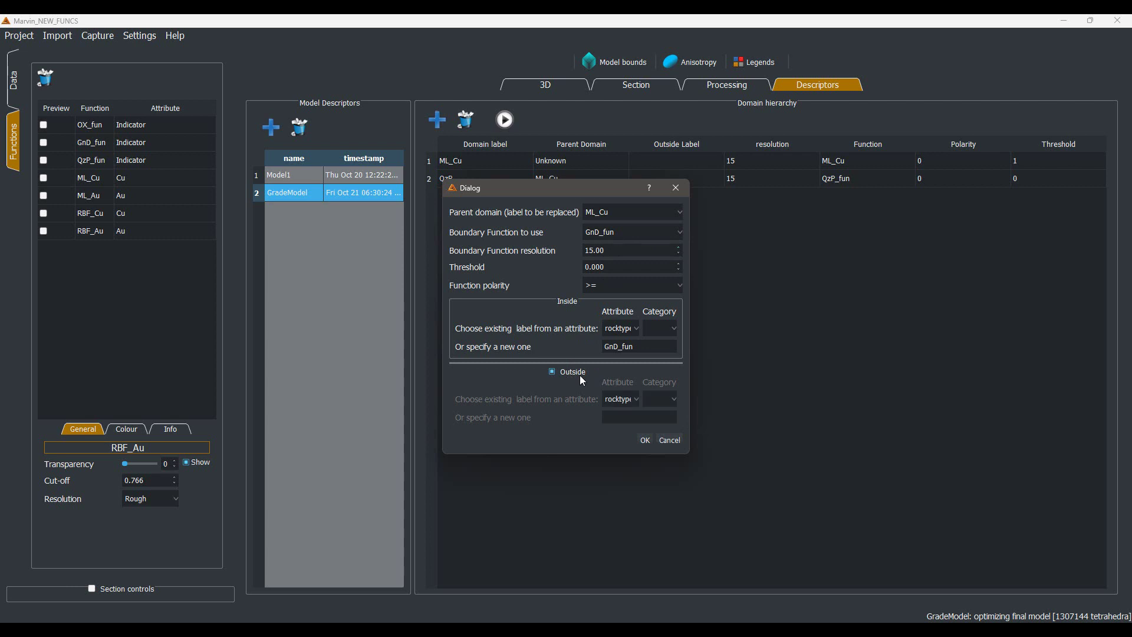
pyautogui.click(626, 412)
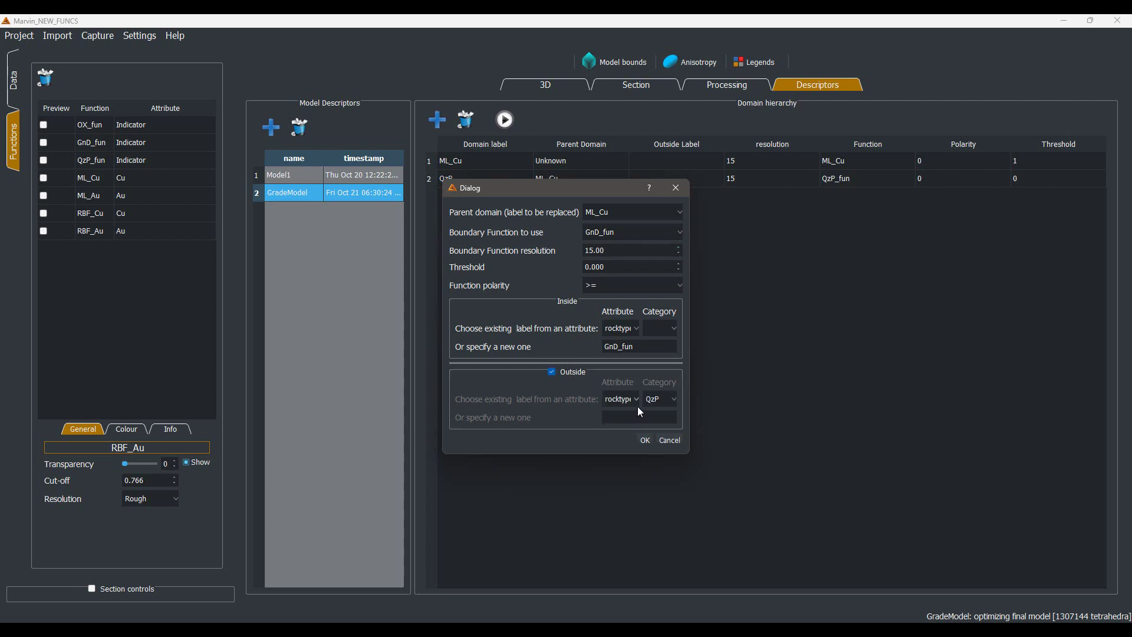
pyautogui.click(659, 399)
pyautogui.click(660, 421)
pyautogui.click(644, 441)
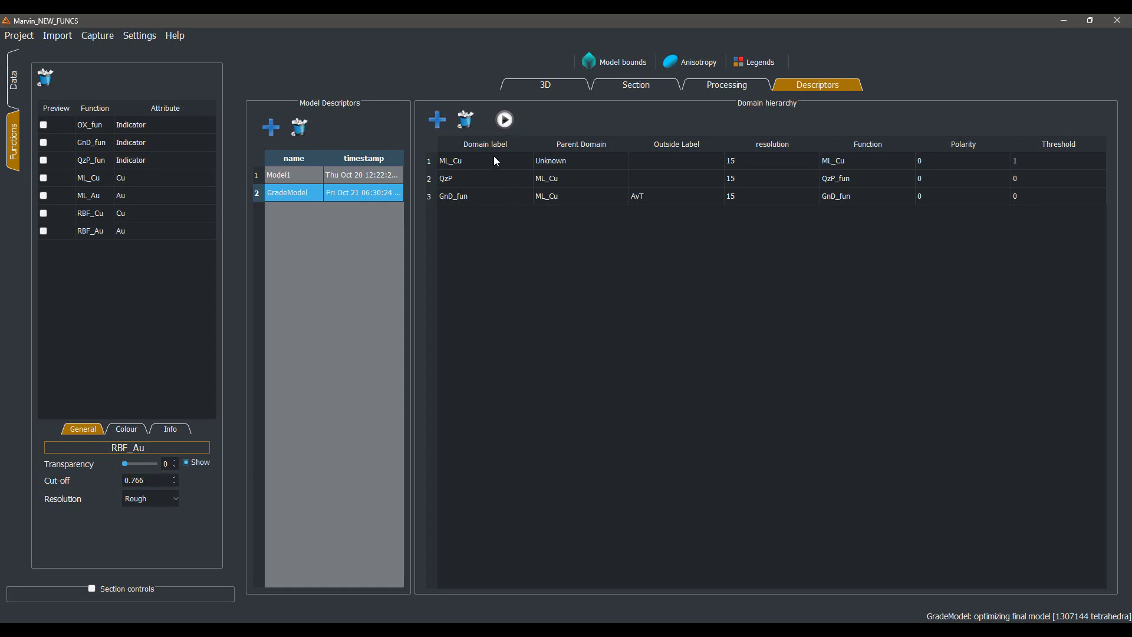
# - Rebuild GradeModel at base resolution 45.00 with final tetrahedra optimization and view it in 3D
pyautogui.click(507, 123)
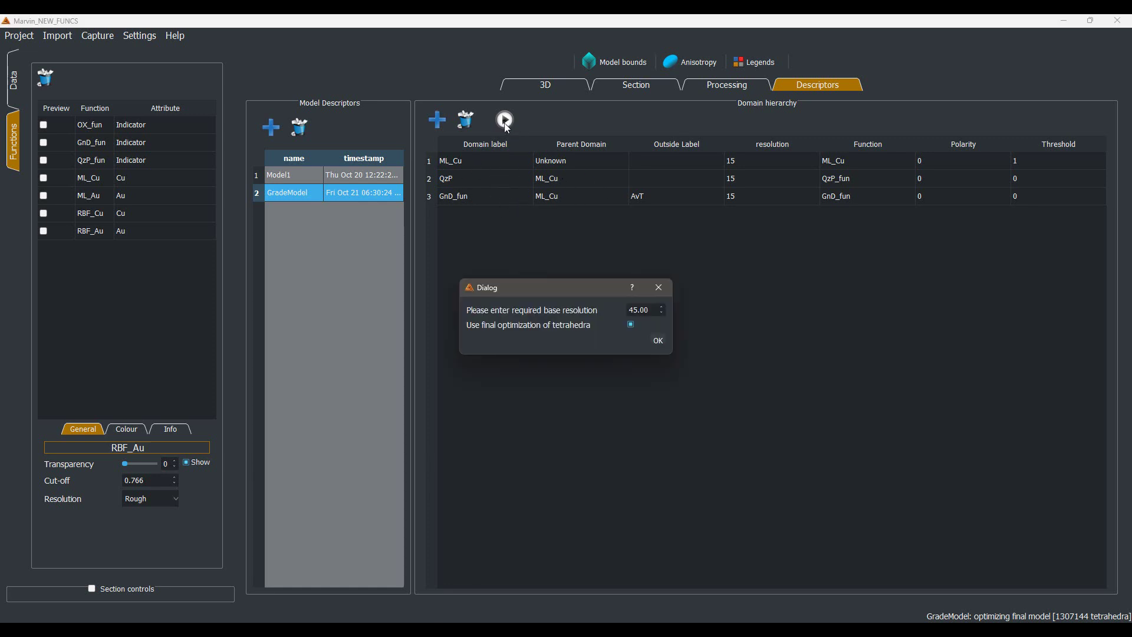
pyautogui.click(658, 342)
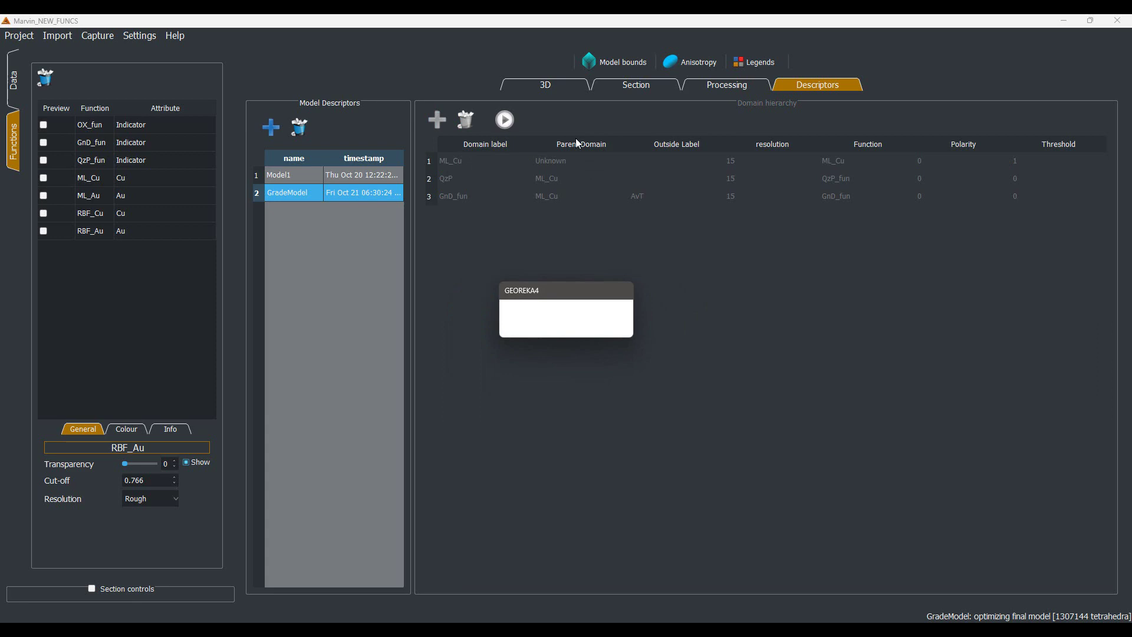
pyautogui.click(546, 85)
pyautogui.moveTo(695, 259); pyautogui.dragTo(649, 313)
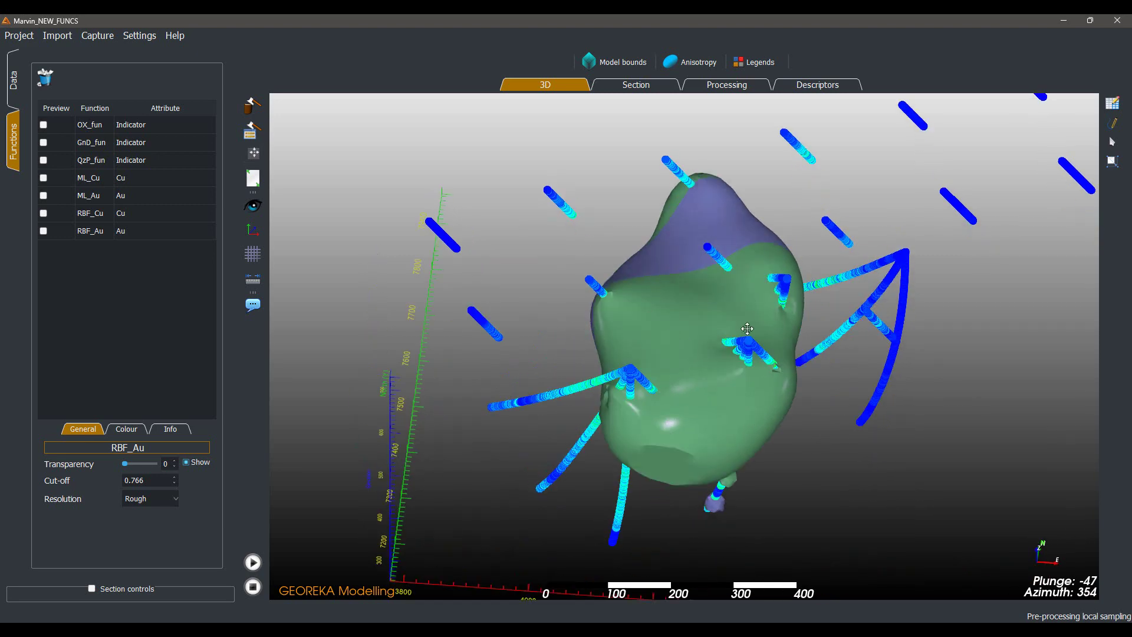
pyautogui.moveTo(731, 343)
pyautogui.mouseDown()
pyautogui.moveTo(647, 316)
pyautogui.moveTo(722, 333)
pyautogui.mouseUp()
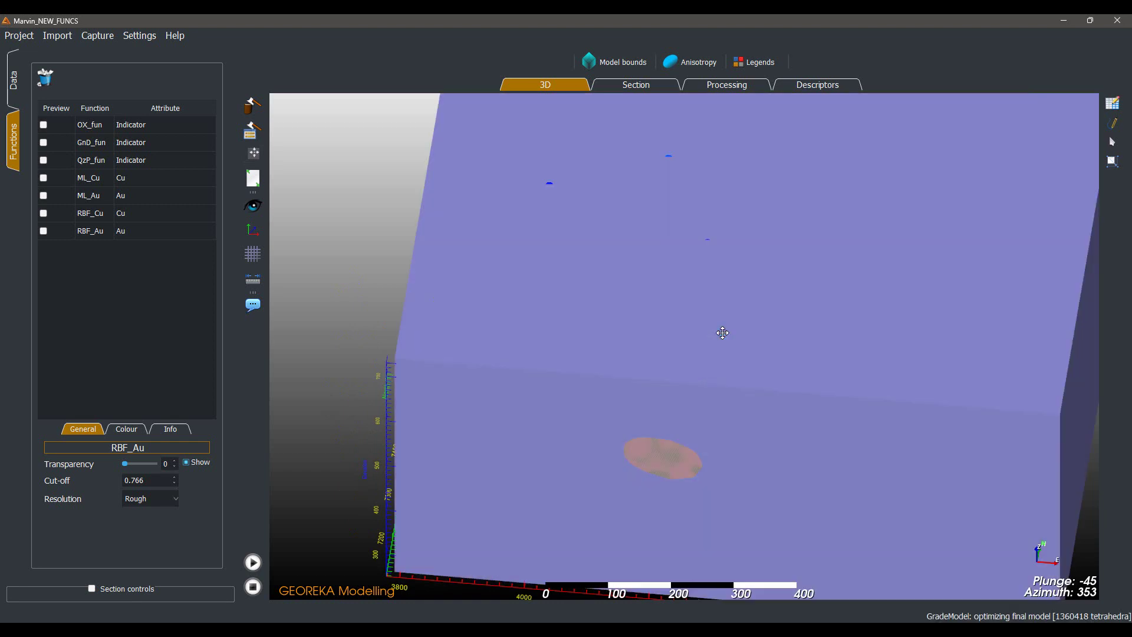
# - Hide the rebuilt model's Unknown category and inspect the GnD_fun, AvT and QzP domains from several angles
pyautogui.click(13, 87)
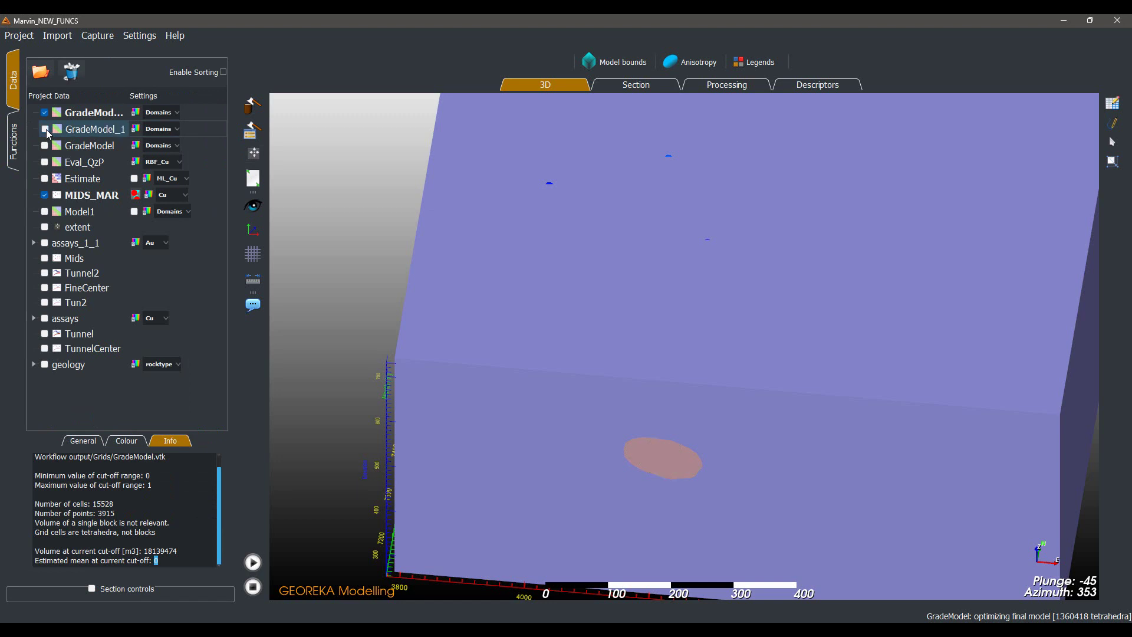
pyautogui.click(135, 112)
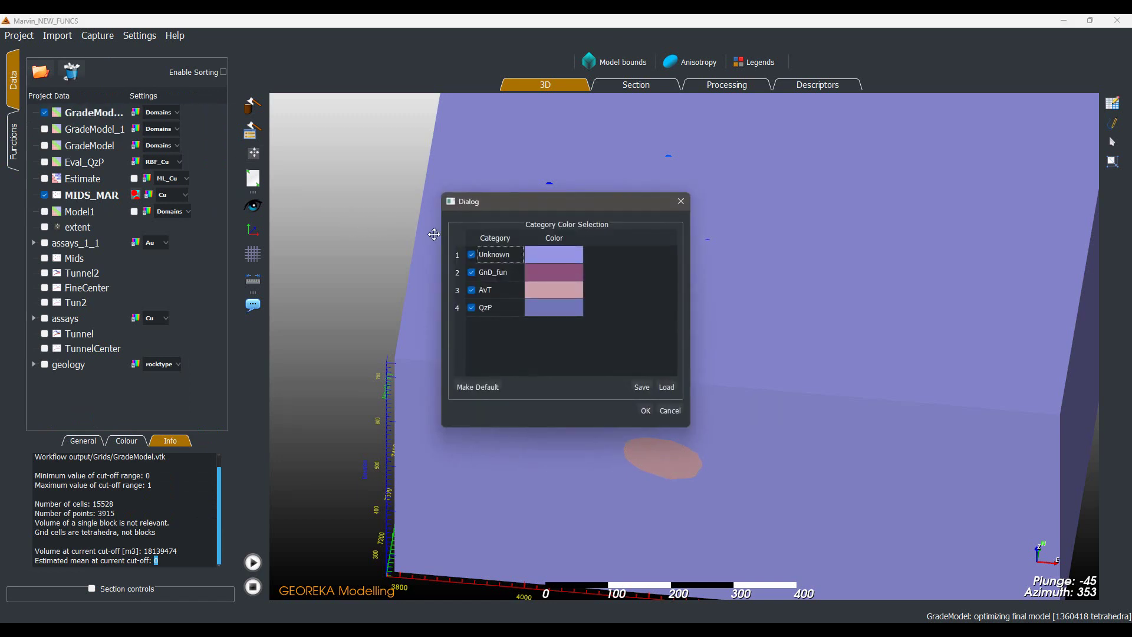
pyautogui.click(472, 254)
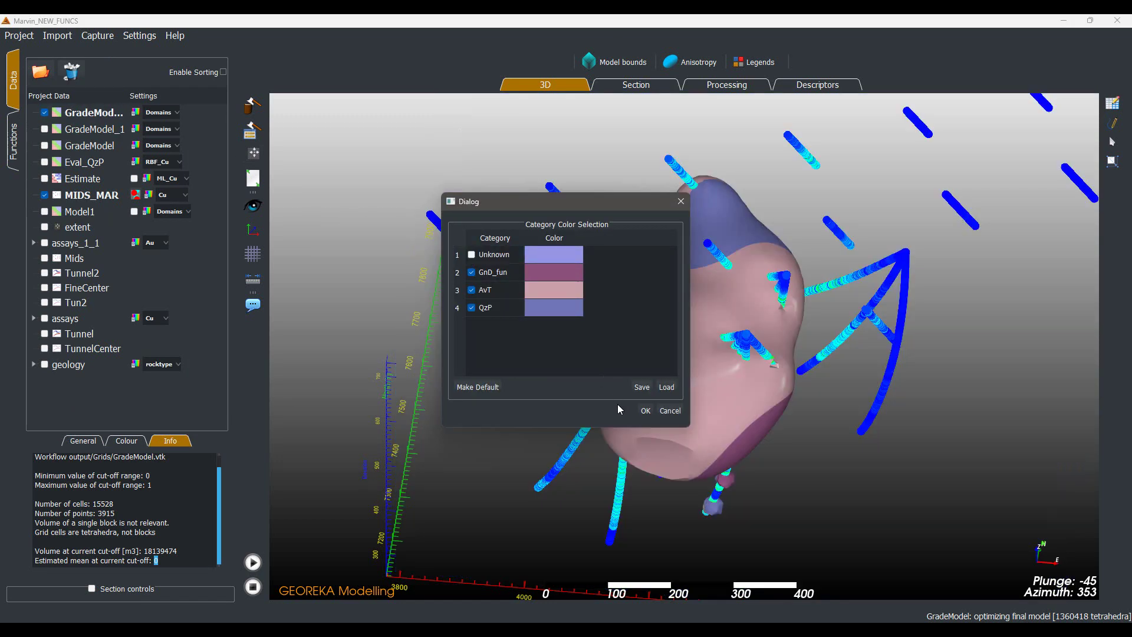
pyautogui.click(646, 413)
pyautogui.moveTo(576, 397); pyautogui.dragTo(544, 289)
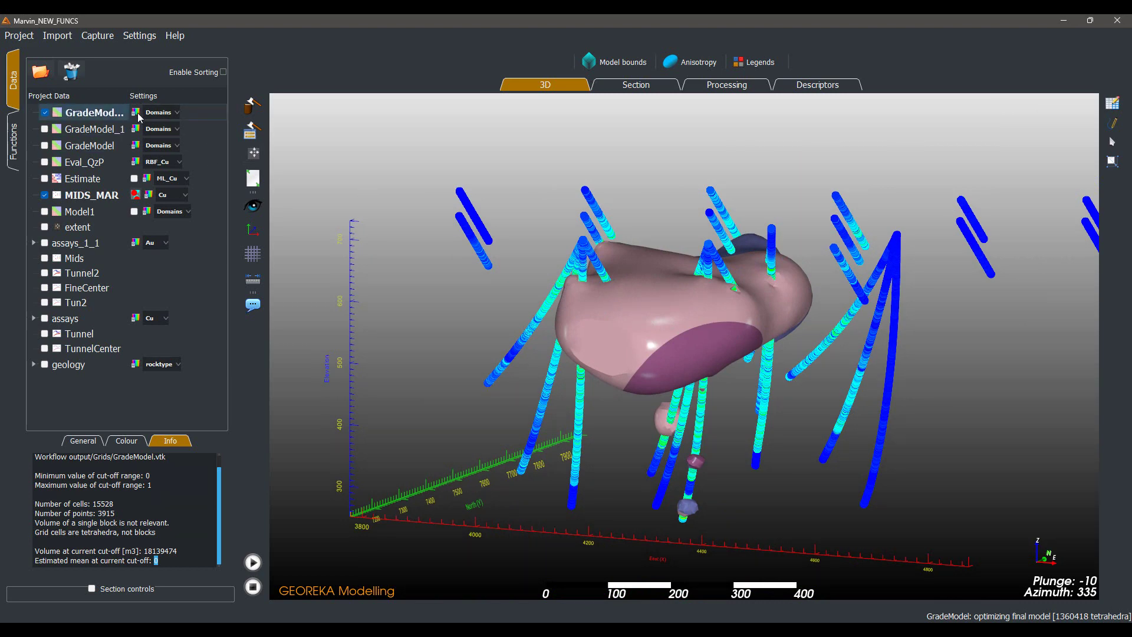
pyautogui.moveTo(401, 225); pyautogui.dragTo(554, 325)
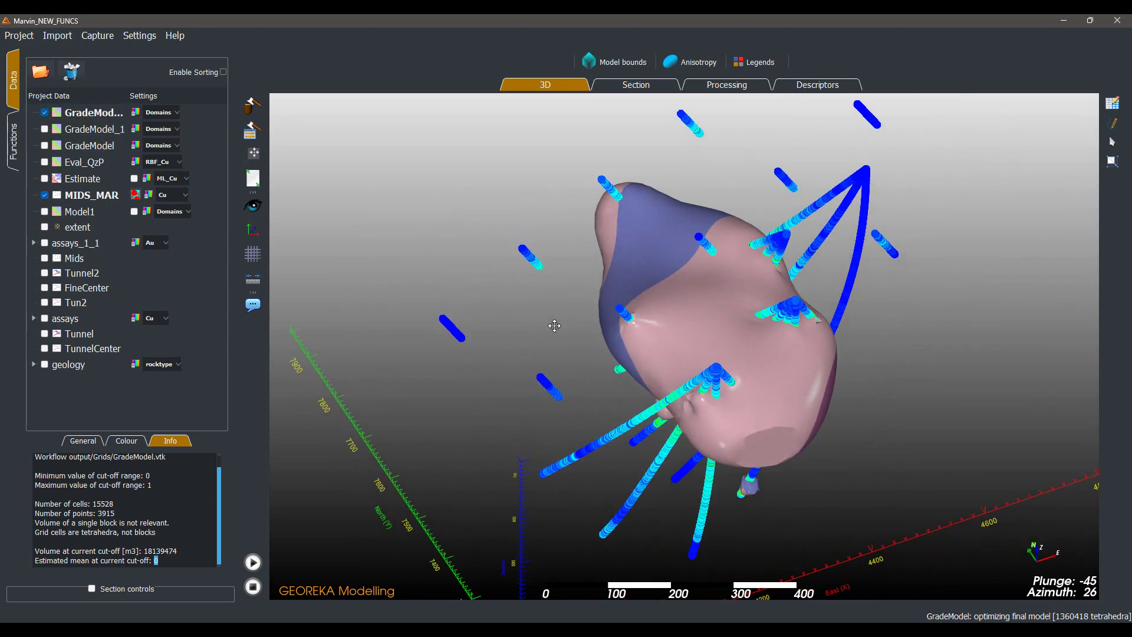
# - Open the category colour selection for GradeModel_2 and move it clear of the model
pyautogui.click(111, 113)
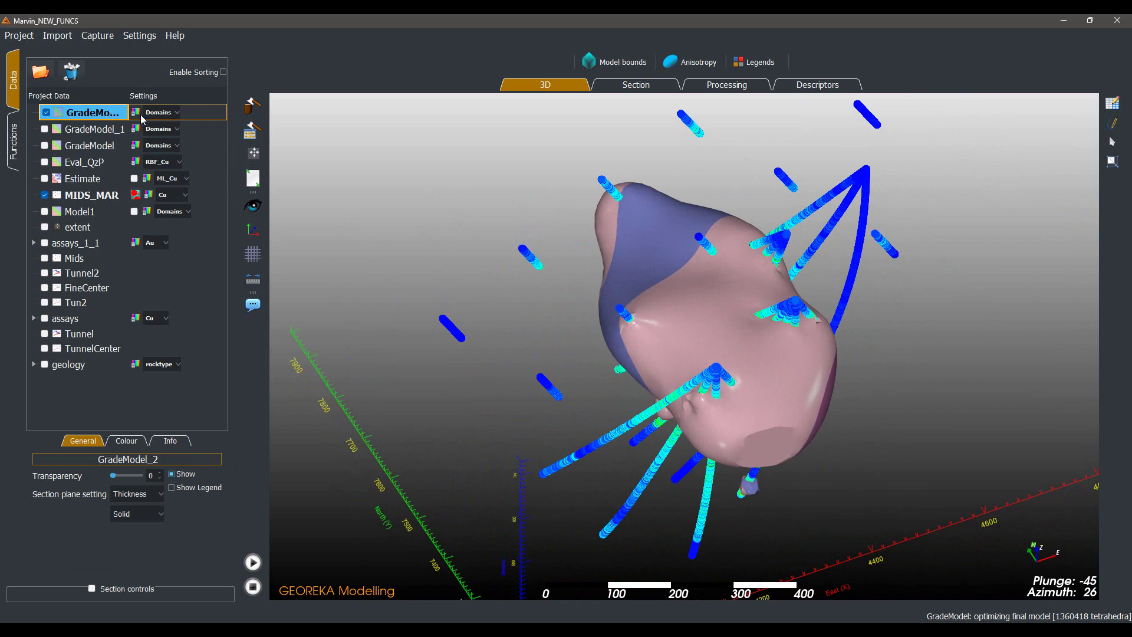
pyautogui.click(128, 441)
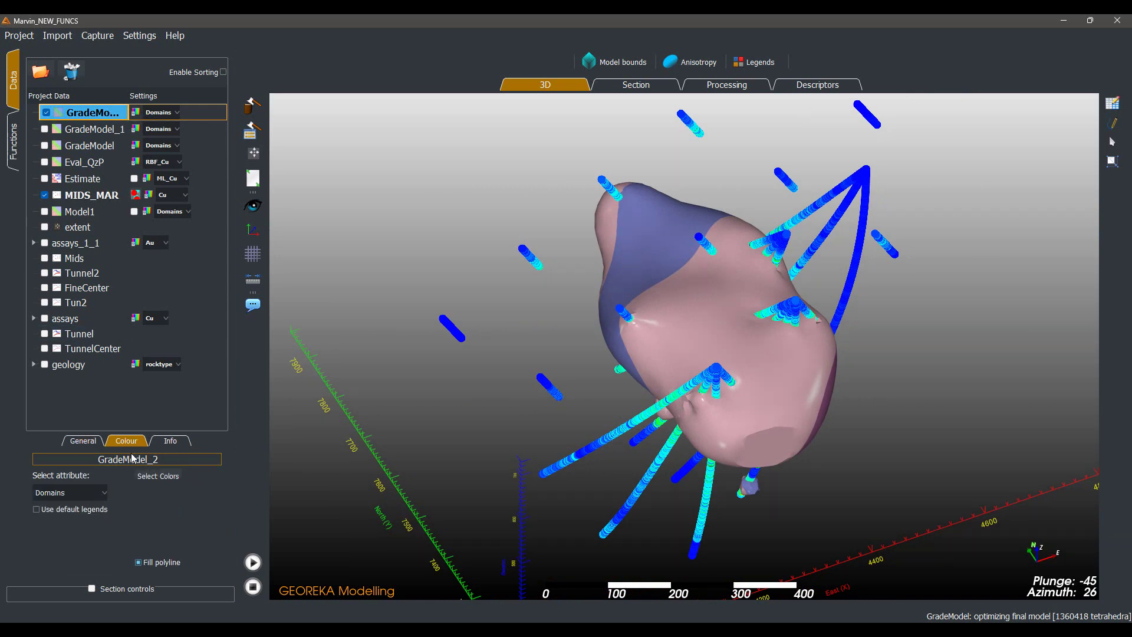
pyautogui.click(162, 476)
pyautogui.moveTo(543, 207); pyautogui.dragTo(357, 89)
pyautogui.click(286, 178)
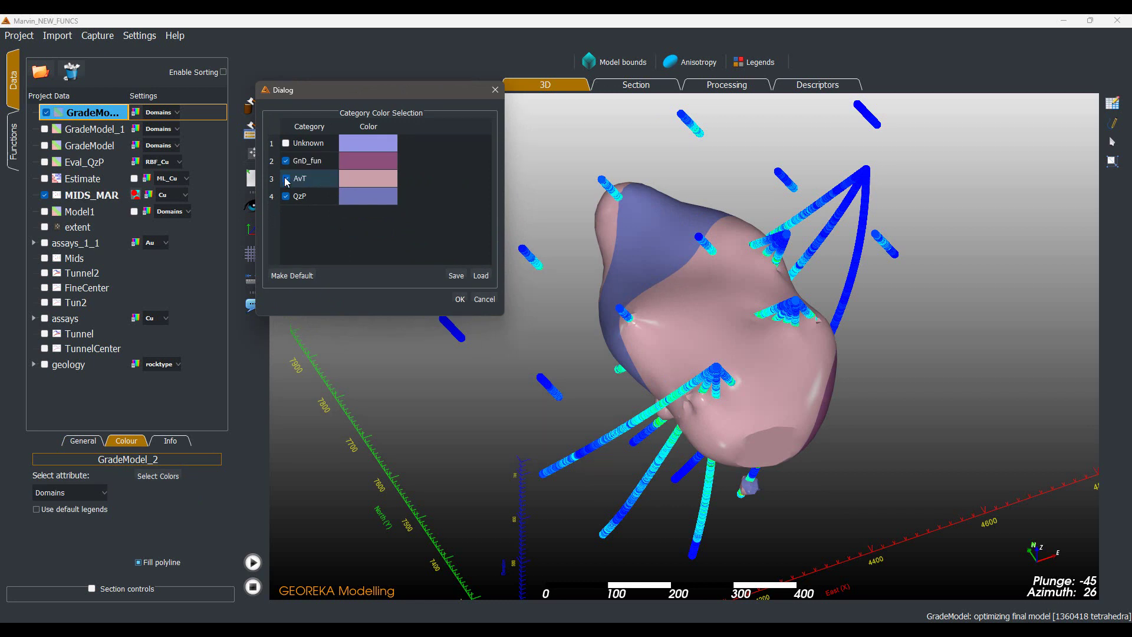
pyautogui.click(286, 178)
# - Read the volume at the current cut-off for GradeModel_2's combined GnD_fun, AvT and QzP domains
pyautogui.click(159, 441)
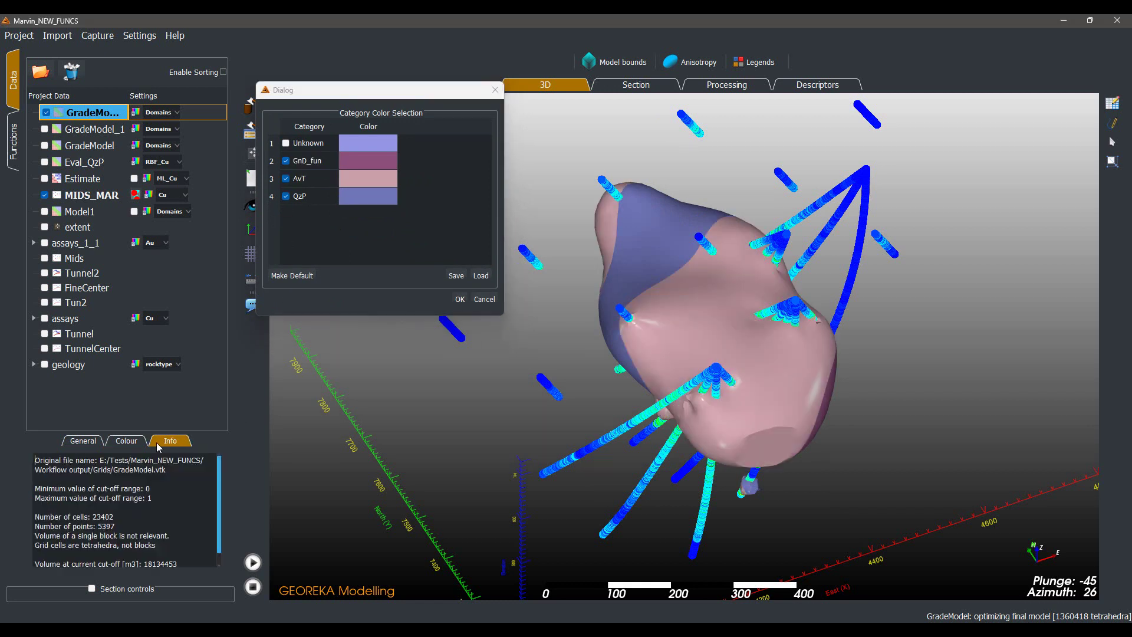
pyautogui.scroll(-1, 165, 517)
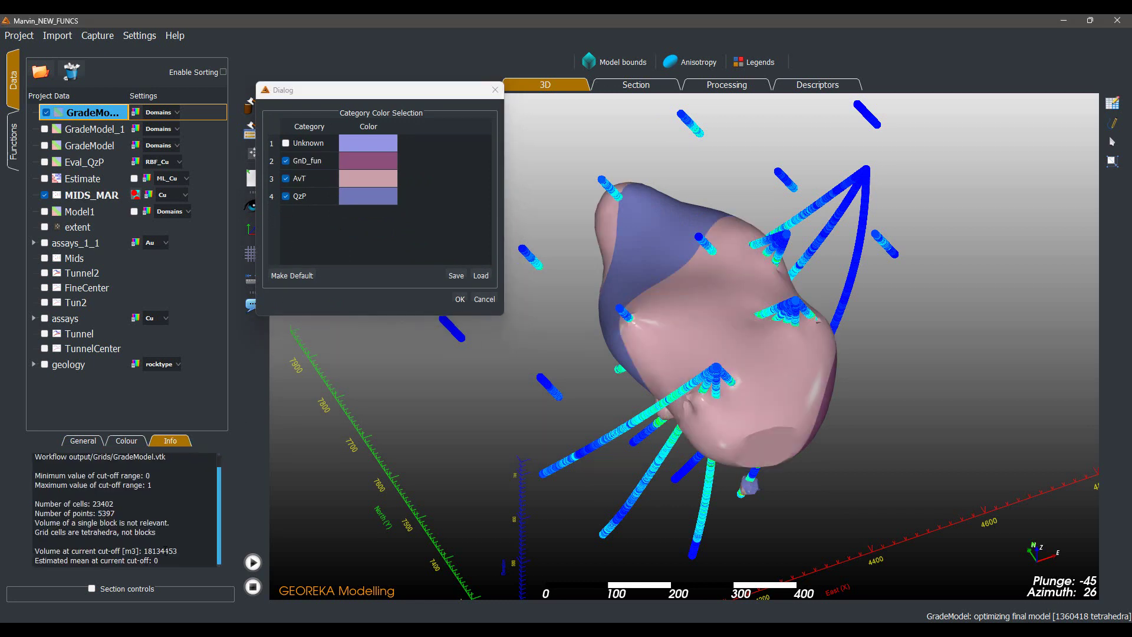
pyautogui.doubleClick(157, 551)
pyautogui.moveTo(929, 395); pyautogui.dragTo(709, 358)
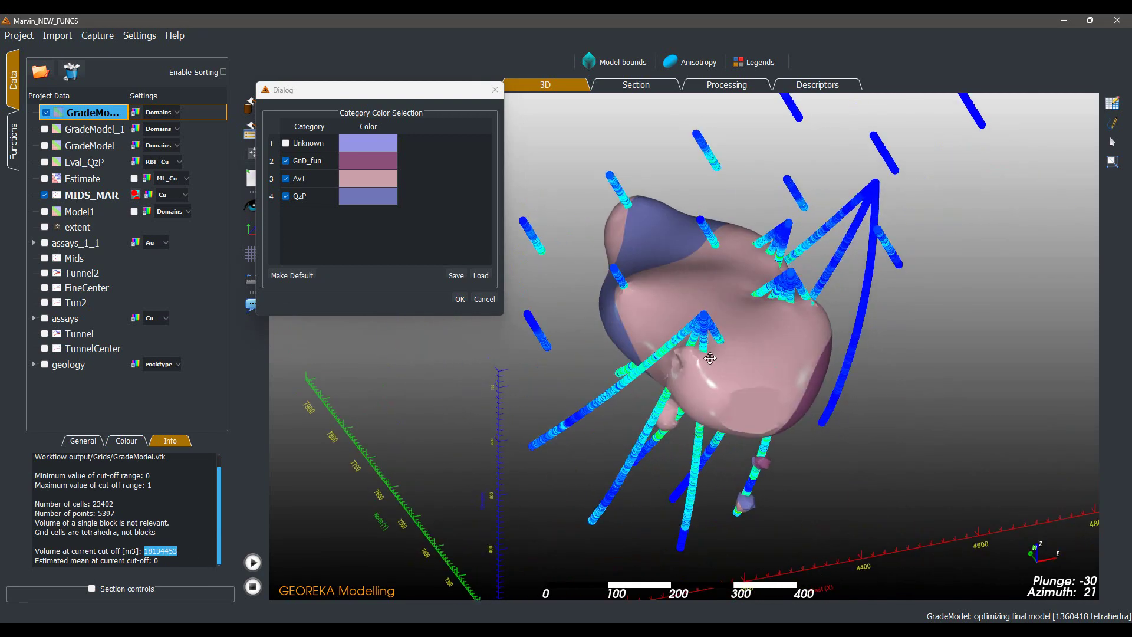
# - Isolate the QzP domain by hiding AvT and GnD_fun, and read its volume at the current cut-off
pyautogui.click(286, 178)
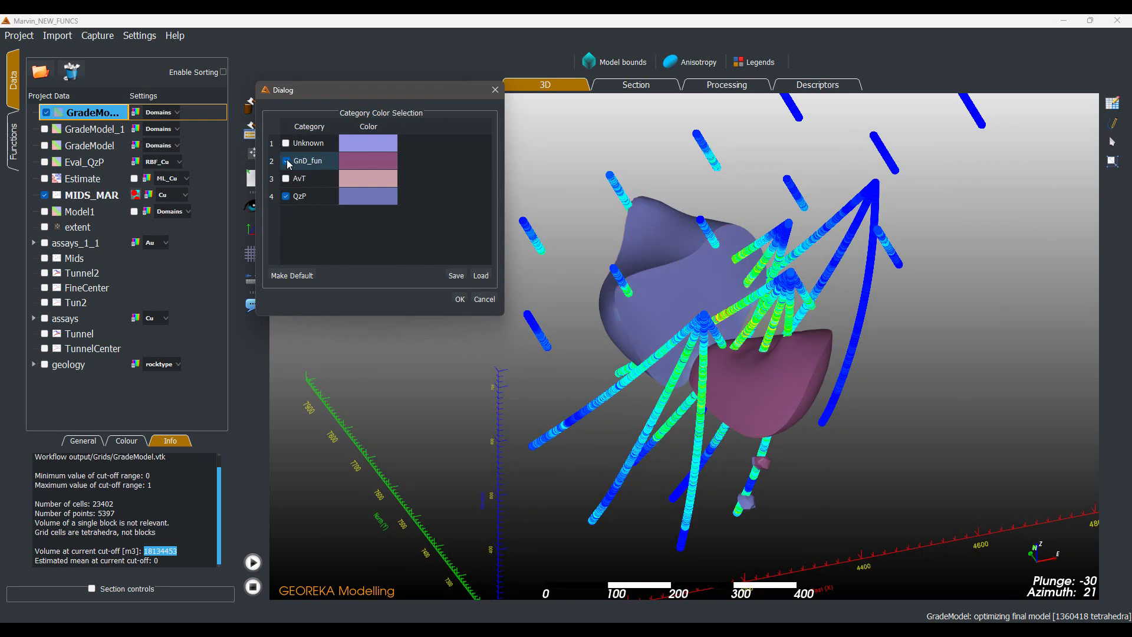
pyautogui.click(287, 161)
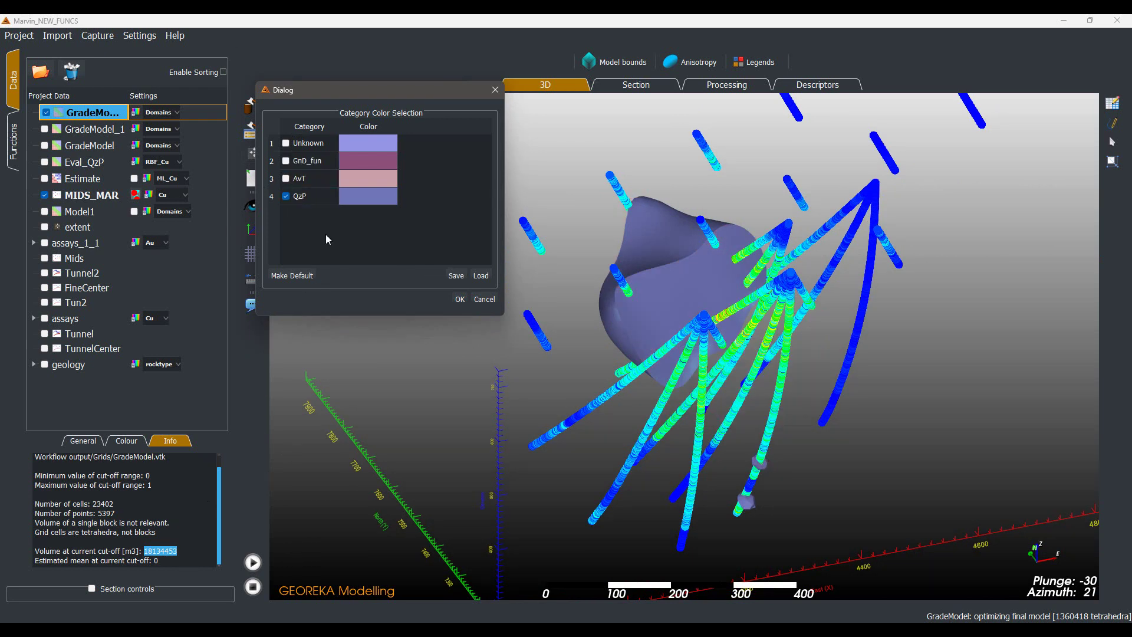
pyautogui.click(35, 494)
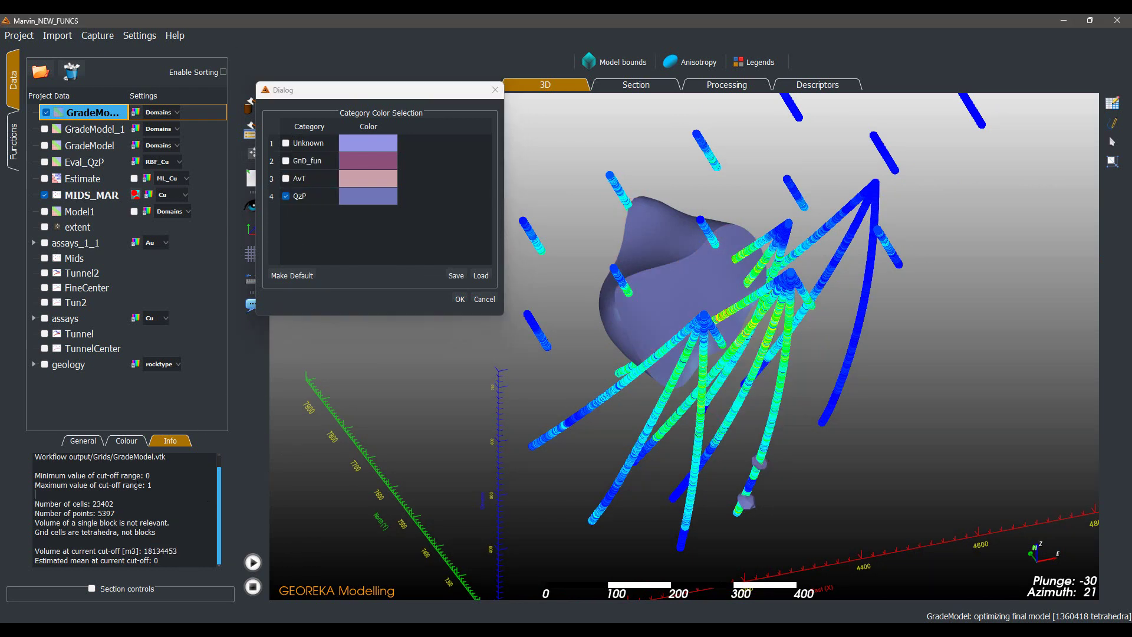
pyautogui.click(82, 441)
pyautogui.click(157, 441)
pyautogui.moveTo(616, 289); pyautogui.dragTo(886, 289)
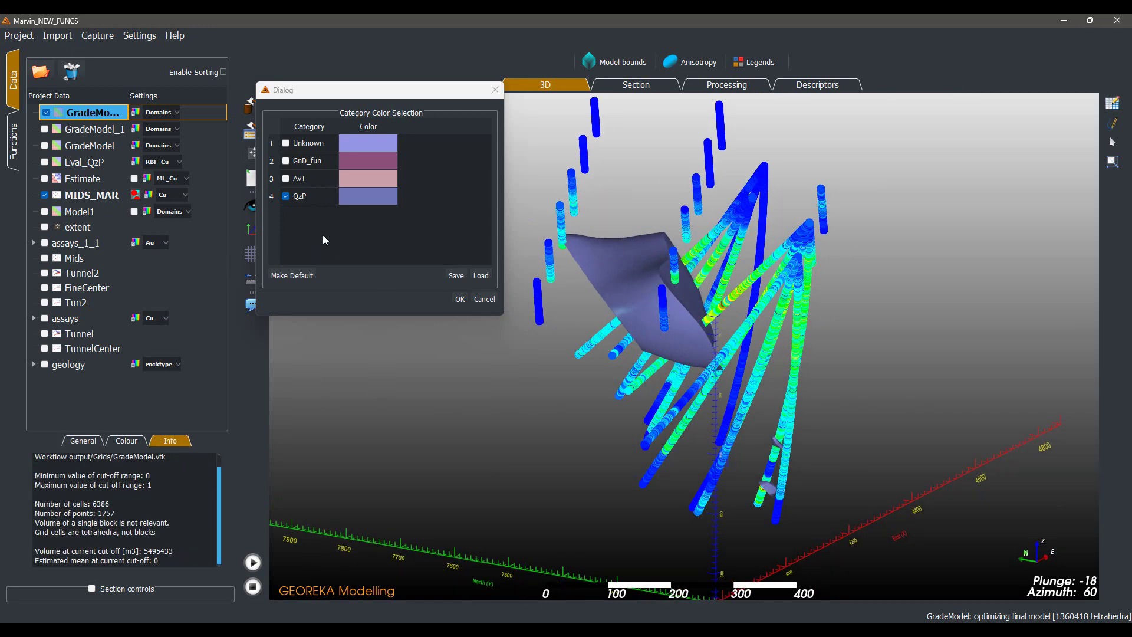
pyautogui.doubleClick(159, 550)
pyautogui.moveTo(674, 472); pyautogui.dragTo(730, 468)
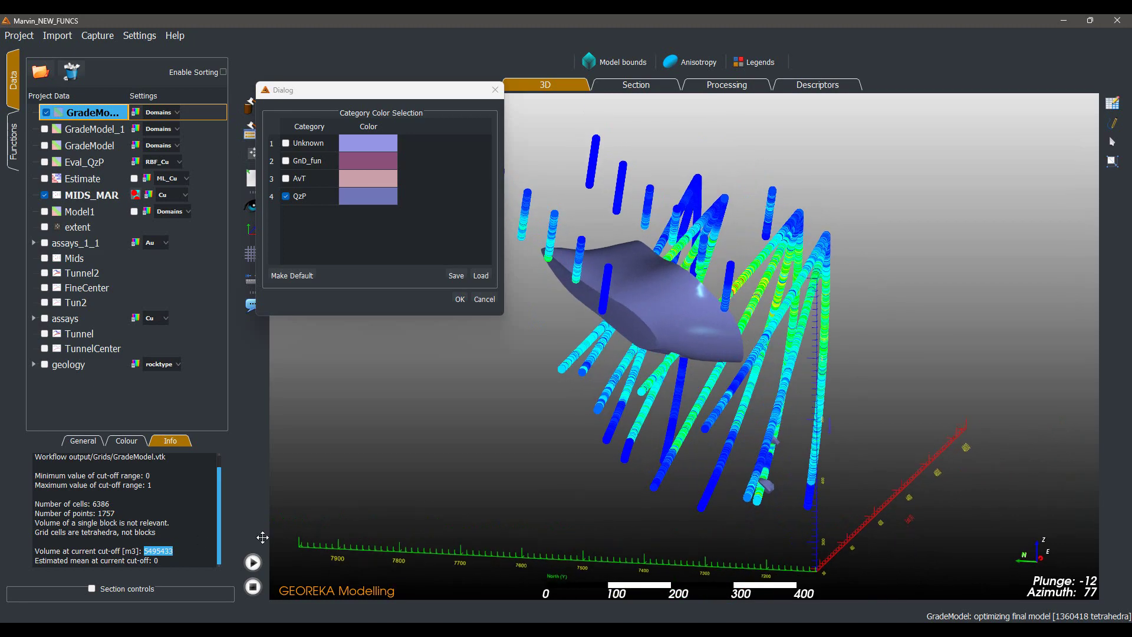
pyautogui.moveTo(669, 449); pyautogui.dragTo(680, 476)
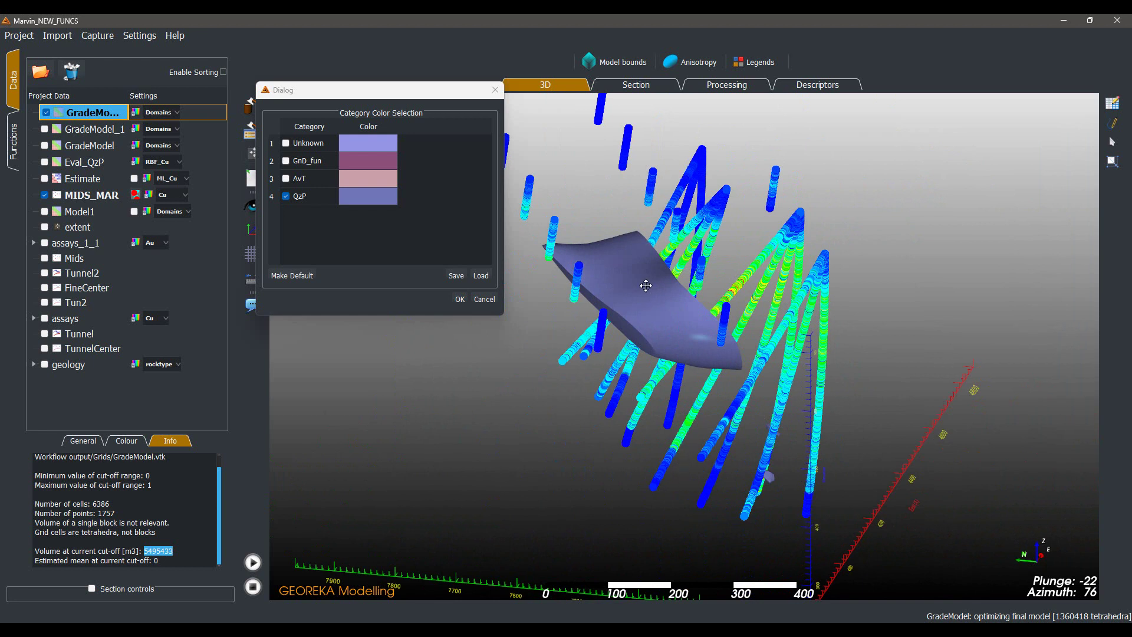
# - Show only the AvT domain in place of QzP and read its volume at the current cut-off
pyautogui.click(287, 178)
pyautogui.click(286, 196)
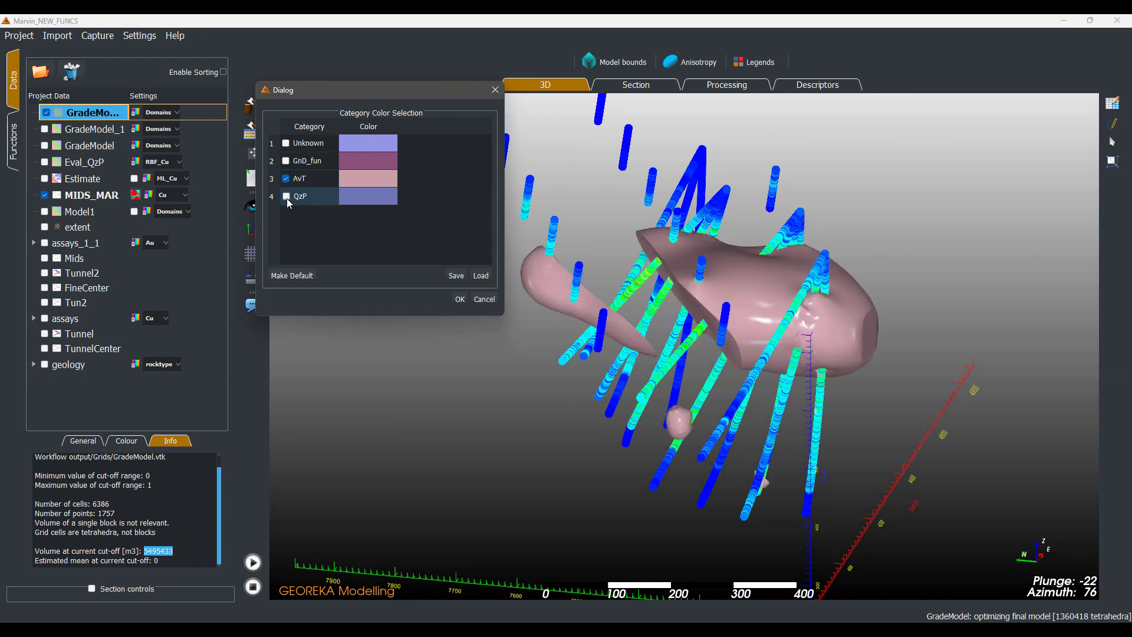
pyautogui.click(122, 441)
pyautogui.click(174, 442)
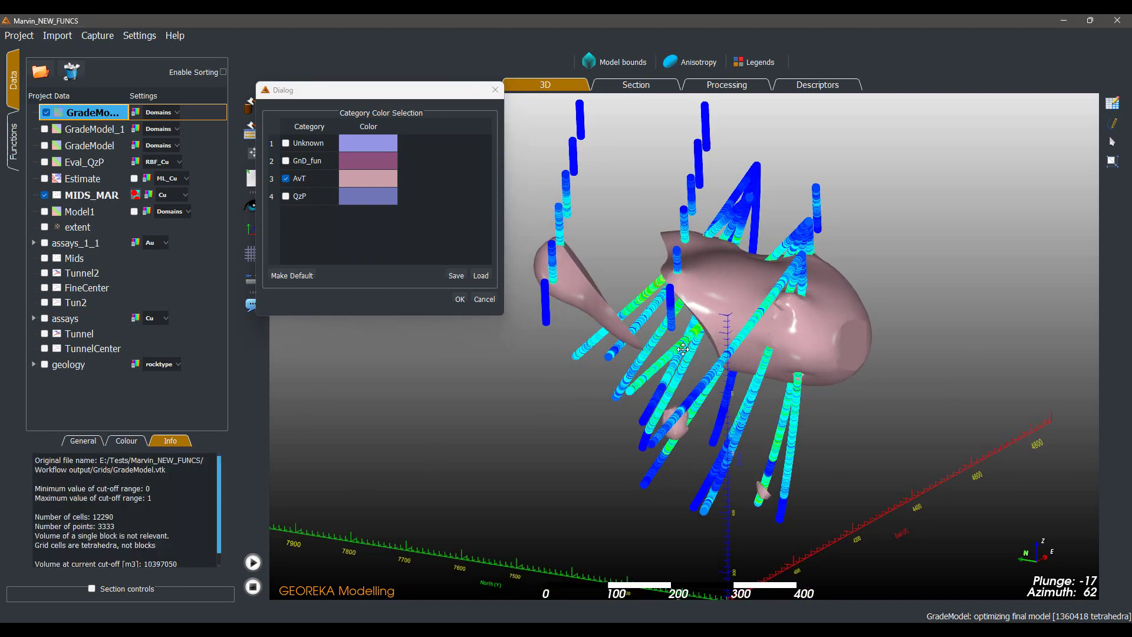
pyautogui.scroll(-1, 159, 551)
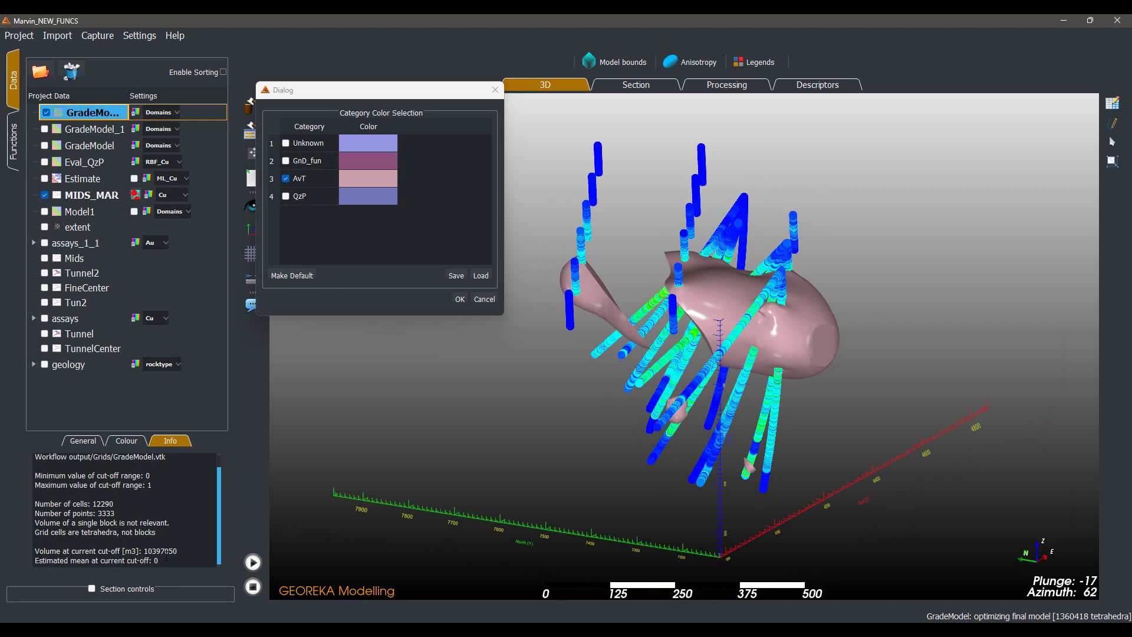
pyautogui.doubleClick(166, 550)
pyautogui.moveTo(720, 437); pyautogui.dragTo(656, 458)
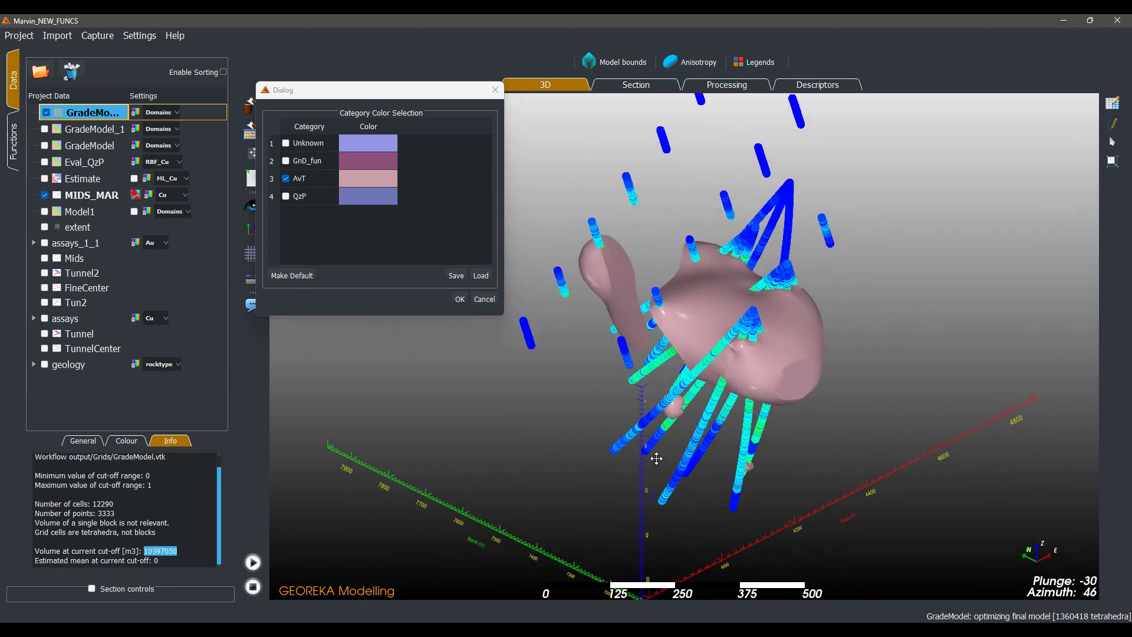
# - Show the QzP and GnD_fun domains again alongside AvT and inspect the subdivided grade shell from several angles
pyautogui.click(285, 196)
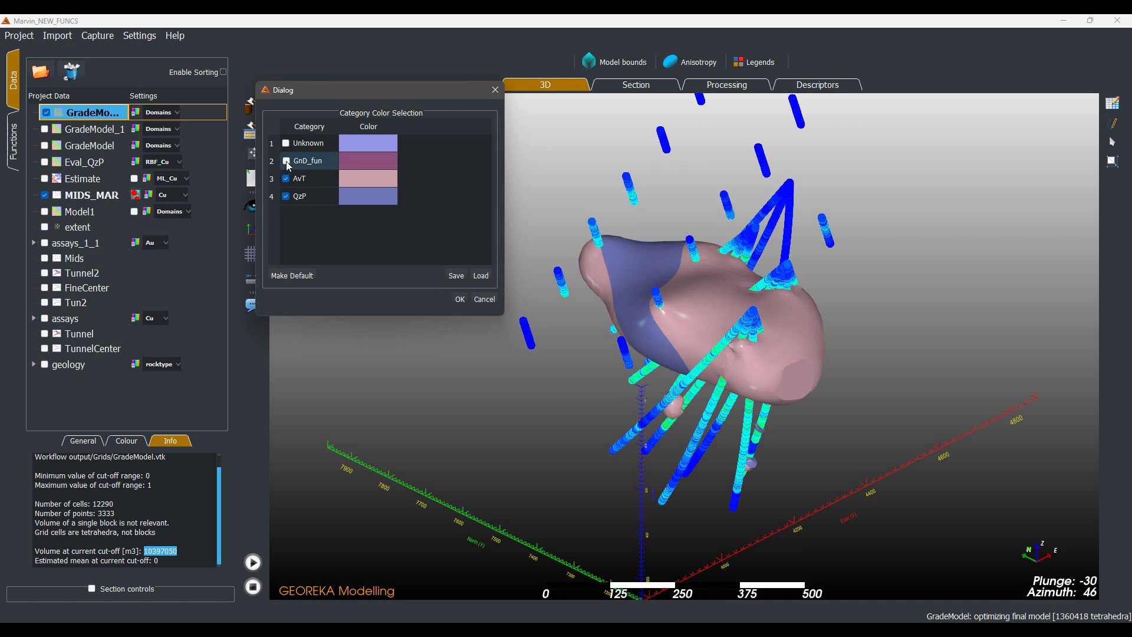
pyautogui.click(287, 161)
pyautogui.moveTo(330, 365); pyautogui.dragTo(625, 419)
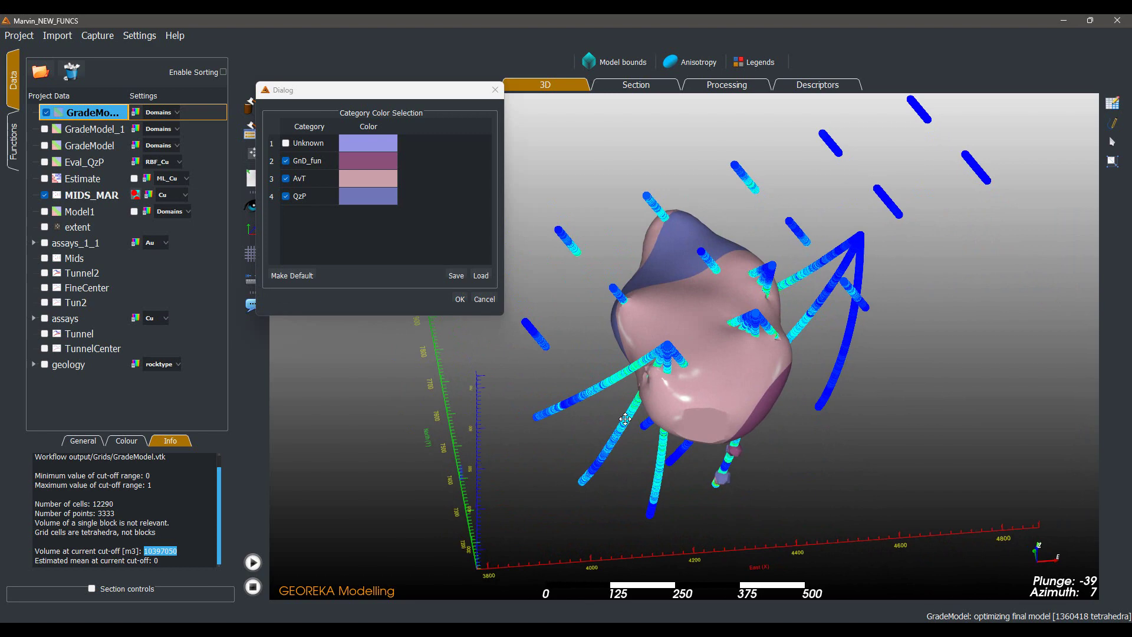
pyautogui.scroll(3, 729, 474)
pyautogui.moveTo(917, 405); pyautogui.dragTo(513, 256)
pyautogui.moveTo(849, 314); pyautogui.dragTo(667, 239)
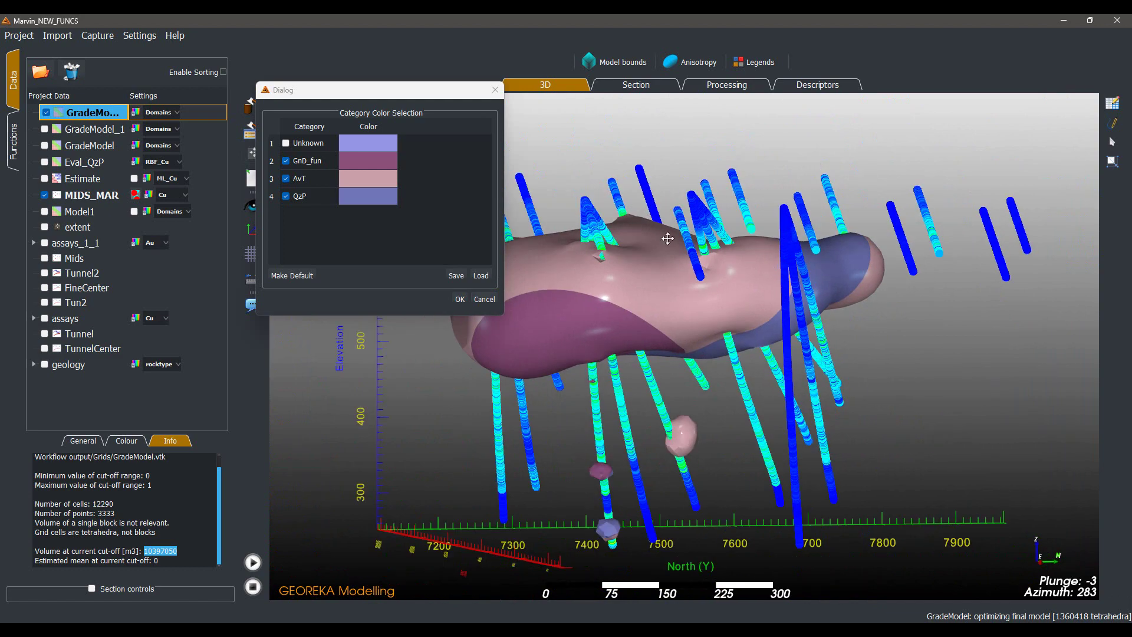
pyautogui.moveTo(556, 330); pyautogui.dragTo(807, 440)
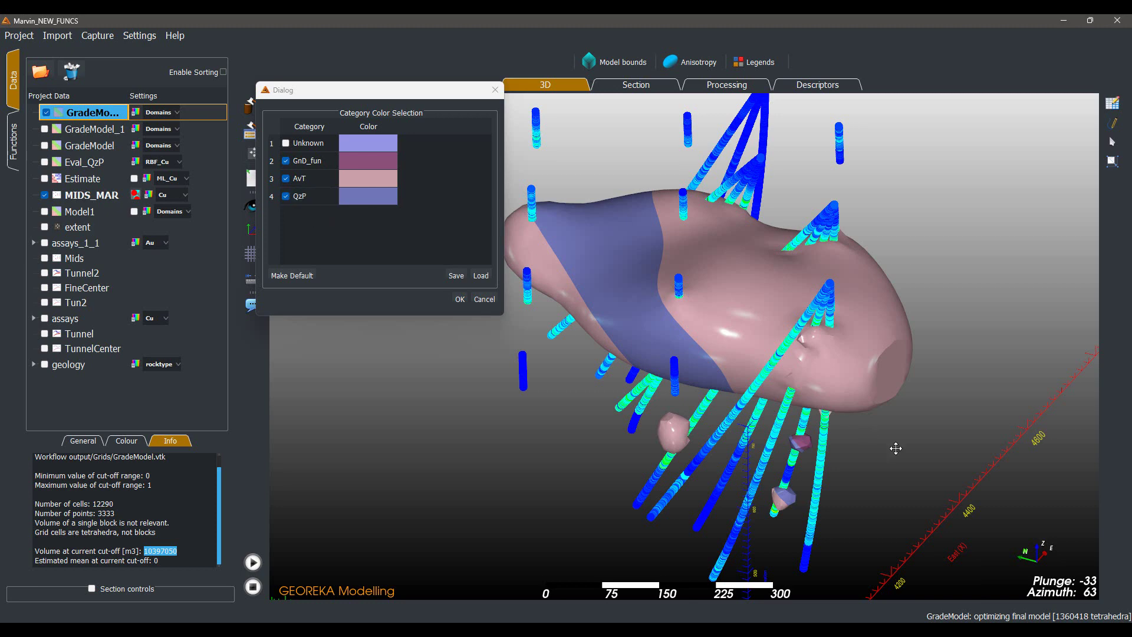
pyautogui.moveTo(930, 454); pyautogui.dragTo(969, 388)
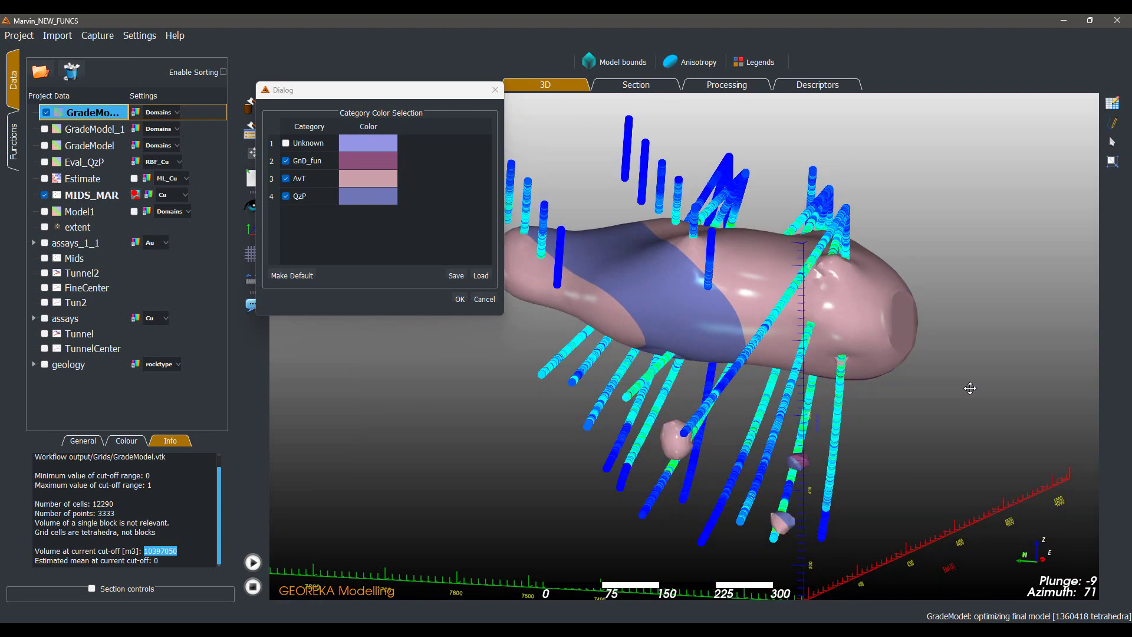